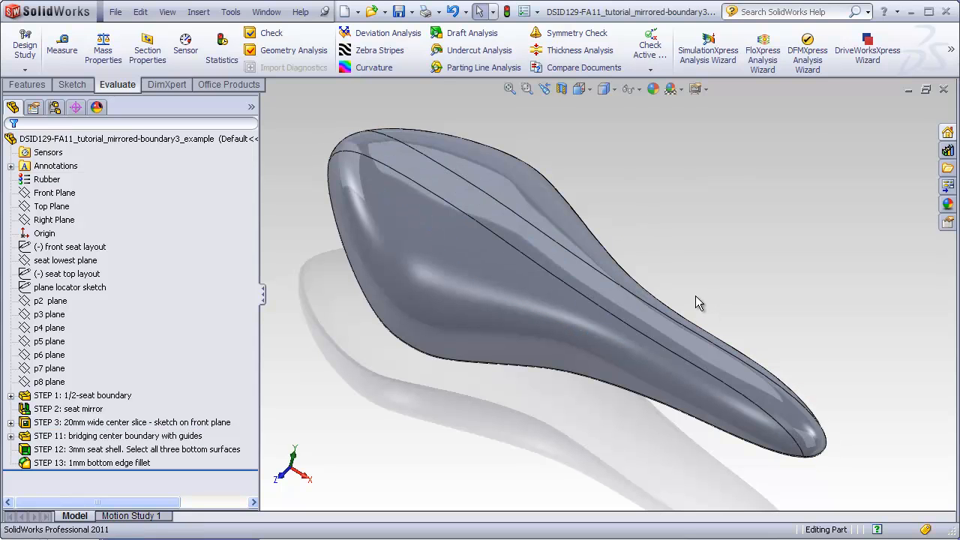
- Examine the finished seat models in perspective and in the top view
{"action": "middle_click_drag", "start_coordinate": [696, 295], "coordinate": [675, 272]}
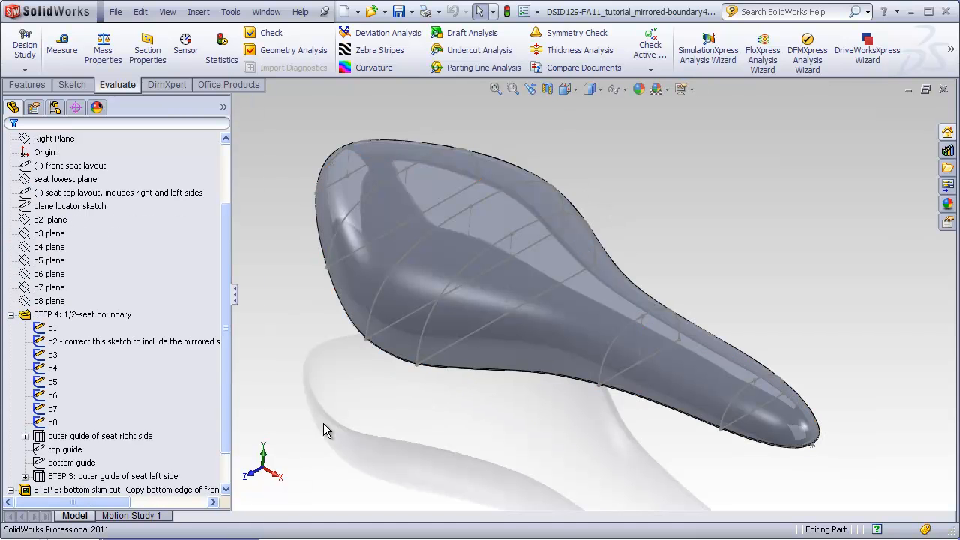
{"action": "middle_click_drag", "start_coordinate": [324, 415], "coordinate": [281, 411]}
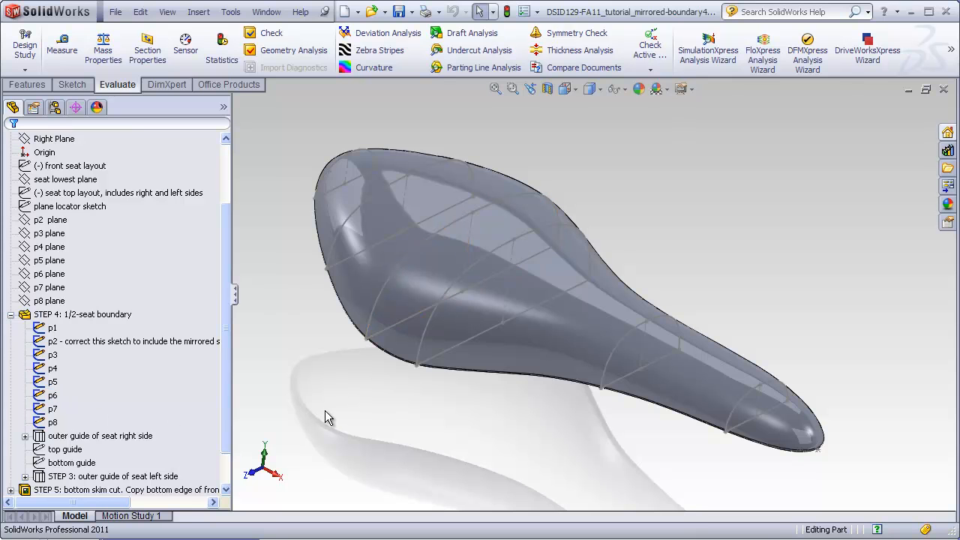
{"action": "mouse_move", "coordinate": [324, 411]}
{"action": "middle_mouse_down"}
{"action": "mouse_move", "coordinate": [293, 377]}
{"action": "mouse_move", "coordinate": [268, 375]}
{"action": "mouse_move", "coordinate": [307, 375]}
{"action": "mouse_move", "coordinate": [337, 414]}
{"action": "middle_mouse_up"}
{"action": "left_click", "coordinate": [565, 88]}
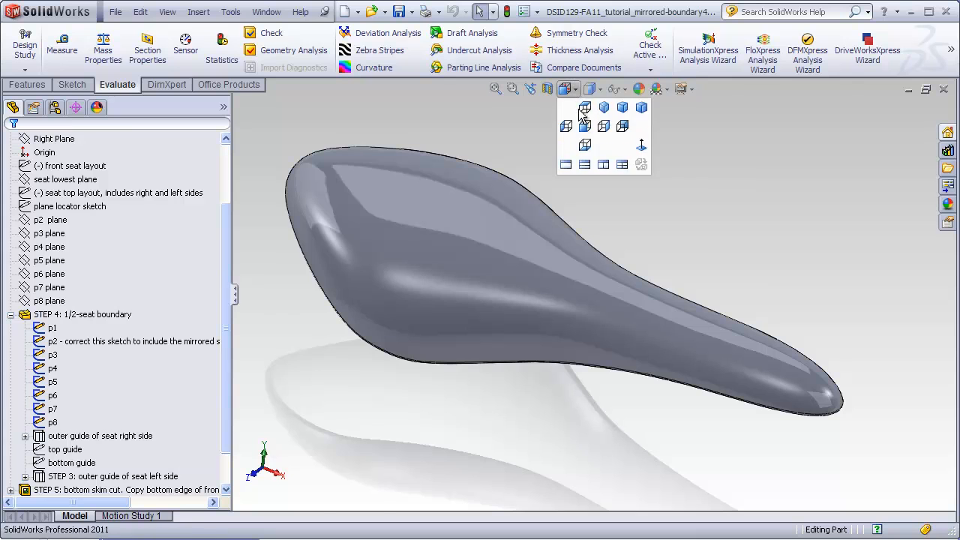
{"action": "left_click", "coordinate": [581, 109]}
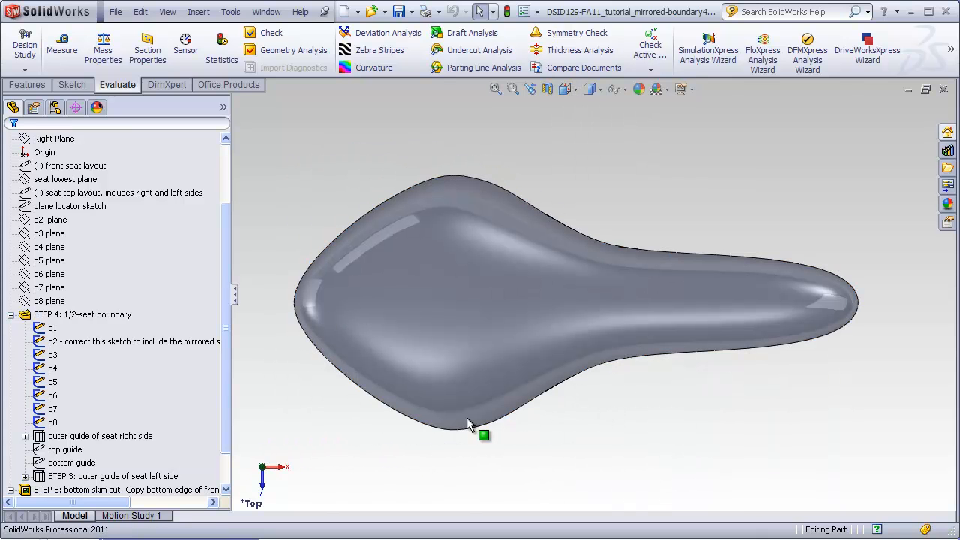
{"action": "middle_click_drag", "start_coordinate": [594, 475], "coordinate": [559, 353]}
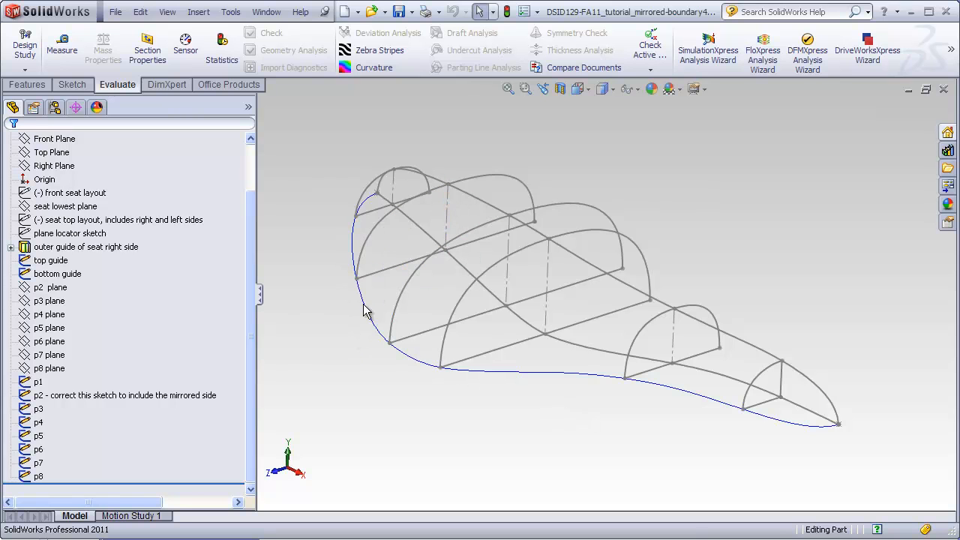
- Open the p6 profile sketch for editing, examine its mirrored halves and centerline, and exit the sketch
{"action": "right_click", "coordinate": [379, 224]}
{"action": "left_click", "coordinate": [390, 184]}
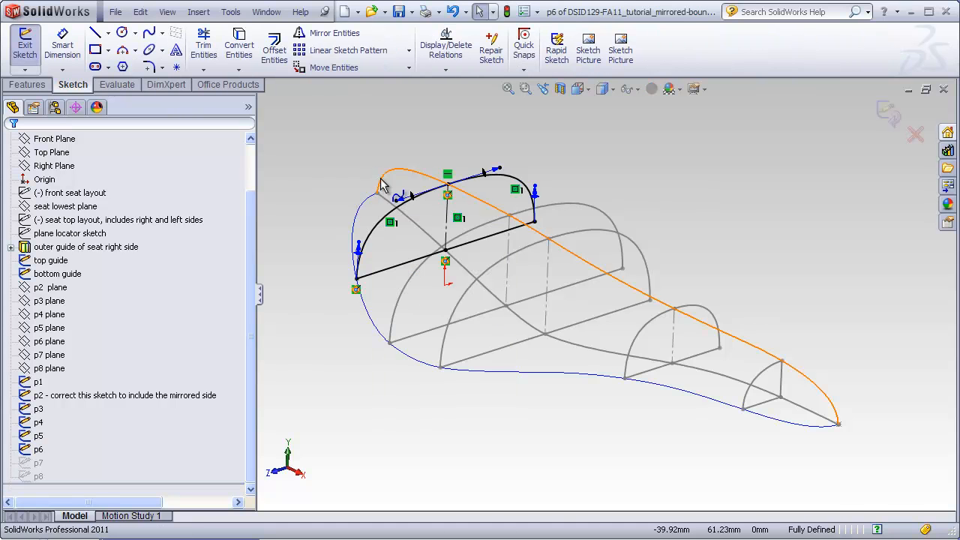
{"action": "scroll", "coordinate": [411, 178], "scroll_direction": "down", "scroll_amount": 3}
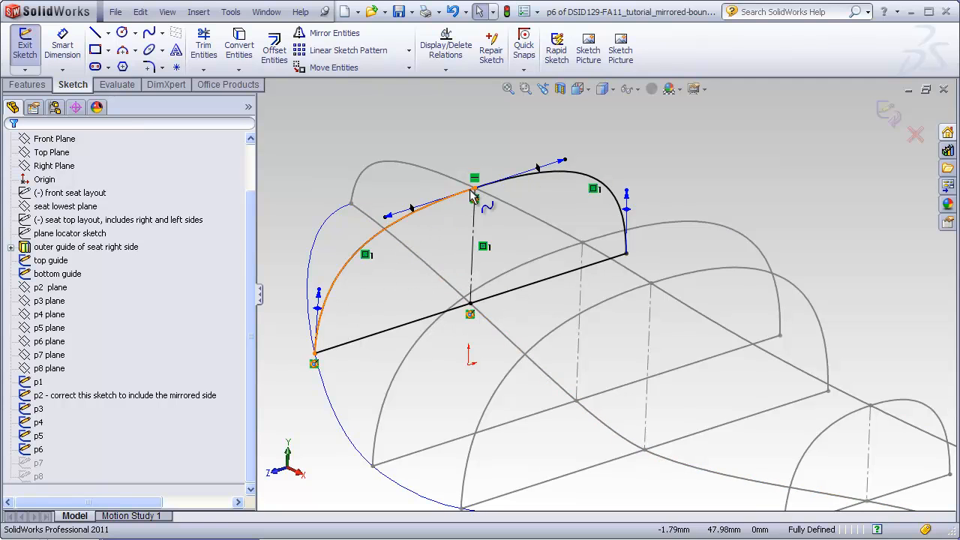
{"action": "mouse_move", "coordinate": [472, 190]}
{"action": "middle_mouse_down"}
{"action": "mouse_move", "coordinate": [497, 220]}
{"action": "mouse_move", "coordinate": [457, 201]}
{"action": "middle_mouse_up"}
{"action": "scroll", "coordinate": [847, 413], "scroll_direction": "up", "scroll_amount": 2}
{"action": "scroll", "coordinate": [850, 396], "scroll_direction": "down", "scroll_amount": 3}
{"action": "middle_click_drag", "start_coordinate": [849, 396], "coordinate": [831, 381]}
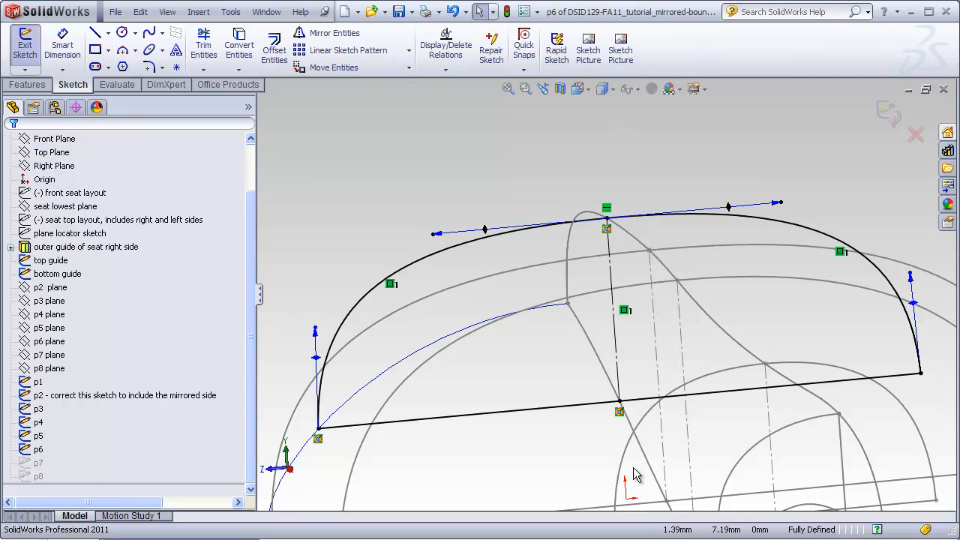
{"action": "left_click", "coordinate": [508, 88]}
{"action": "middle_click_drag", "start_coordinate": [508, 181], "coordinate": [539, 219]}
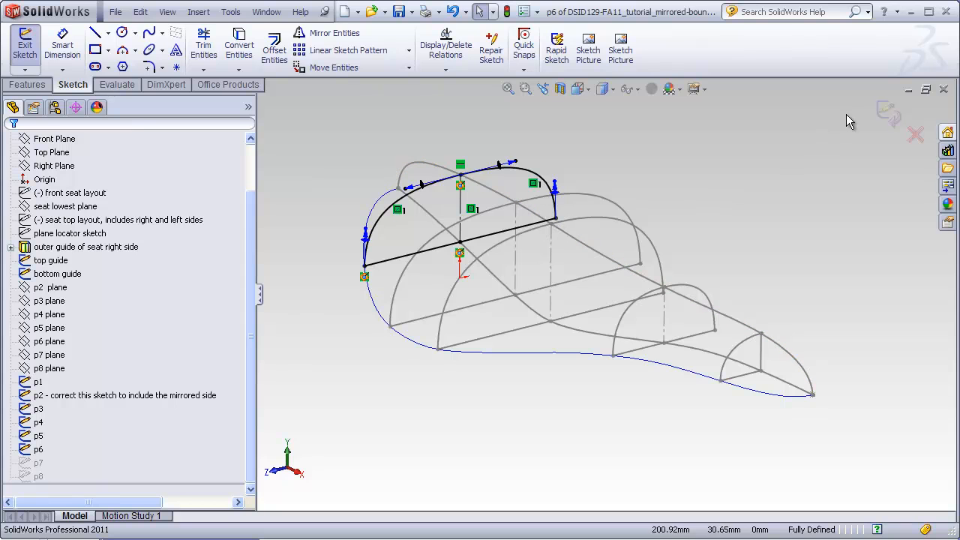
{"action": "left_click", "coordinate": [889, 113]}
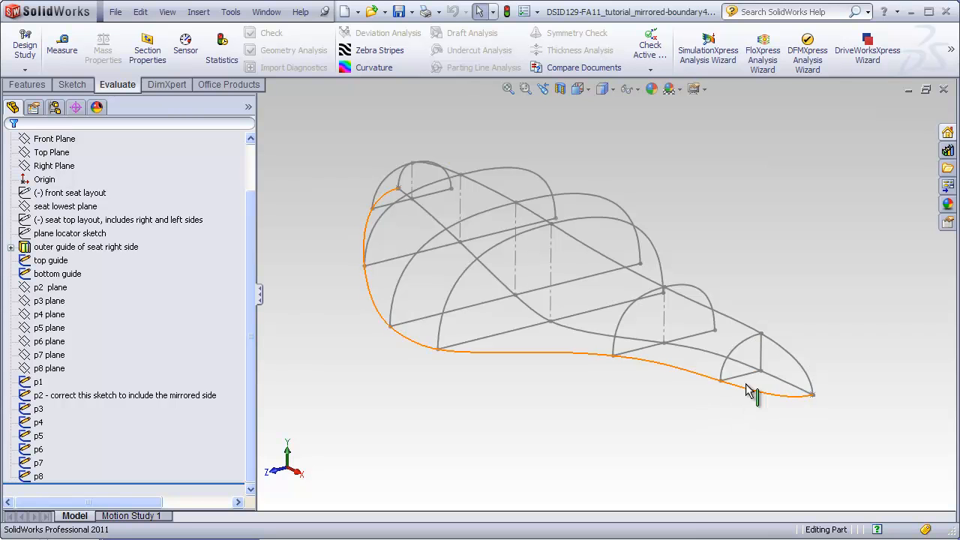
- Edit the p2 profile sketch near the seat's nose and convert its vertical line to construction geometry
{"action": "mouse_move", "coordinate": [753, 384]}
{"action": "middle_mouse_down"}
{"action": "mouse_move", "coordinate": [744, 369]}
{"action": "mouse_move", "coordinate": [746, 377]}
{"action": "middle_mouse_up"}
{"action": "scroll", "coordinate": [746, 377], "scroll_direction": "down", "scroll_amount": 2}
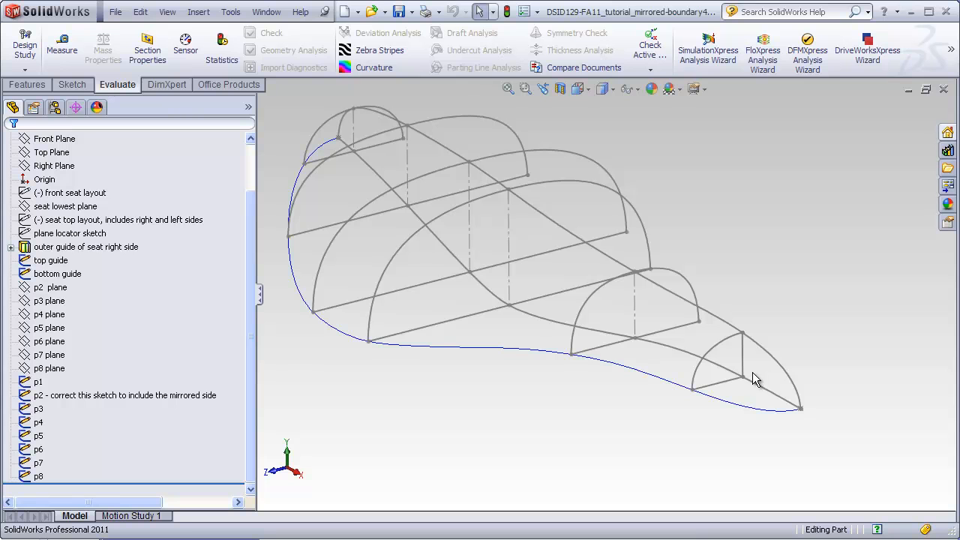
{"action": "right_click", "coordinate": [722, 342]}
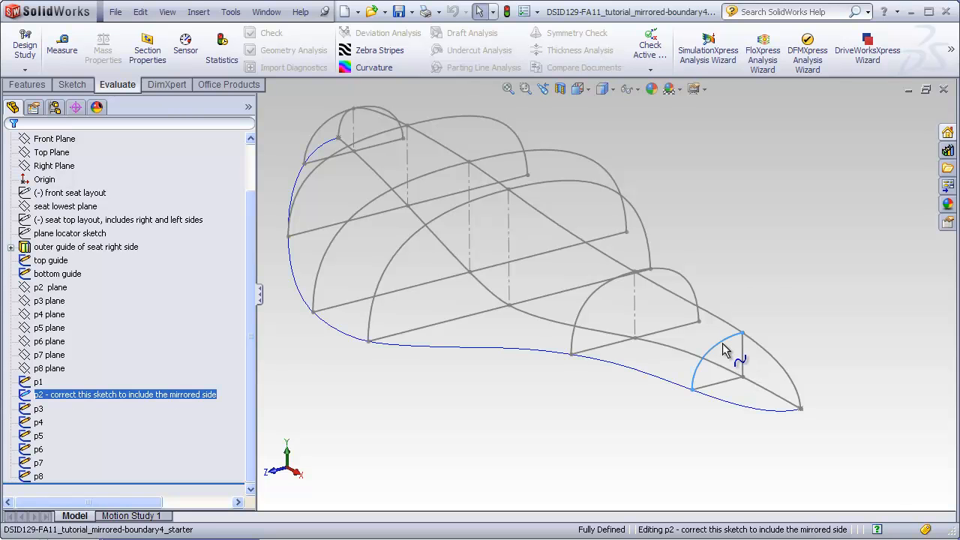
{"action": "left_click", "coordinate": [733, 313]}
{"action": "scroll", "coordinate": [773, 367], "scroll_direction": "down", "scroll_amount": 6}
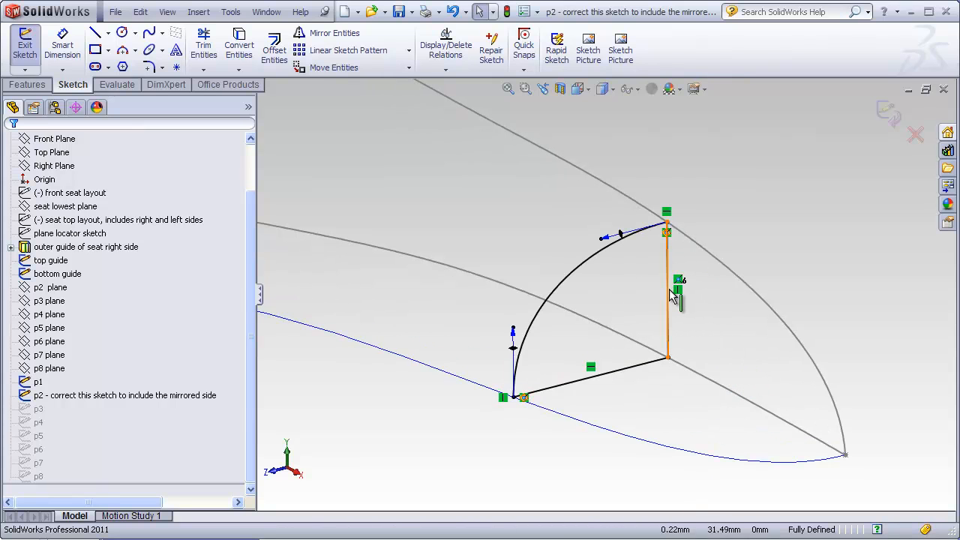
{"action": "left_click", "coordinate": [668, 295]}
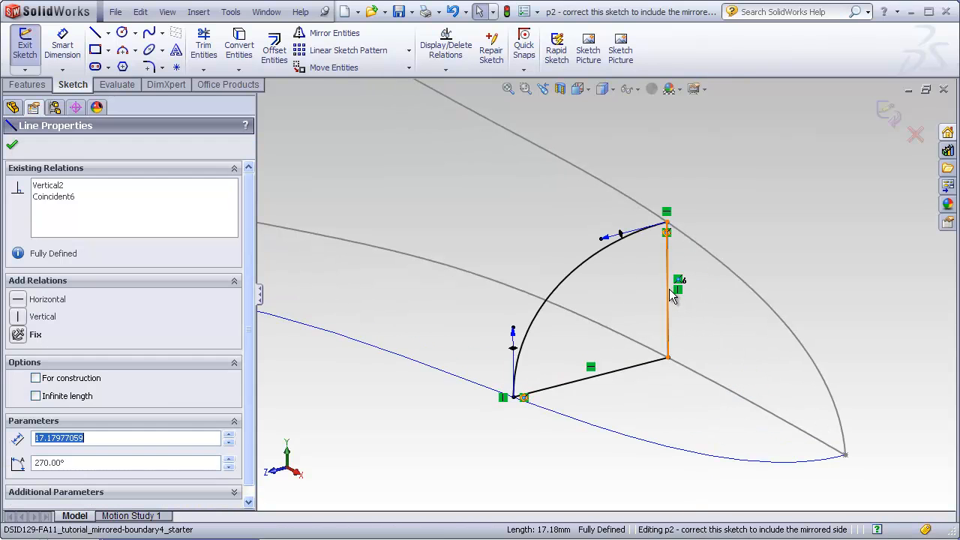
{"action": "left_click", "coordinate": [36, 377]}
{"action": "left_click", "coordinate": [345, 435]}
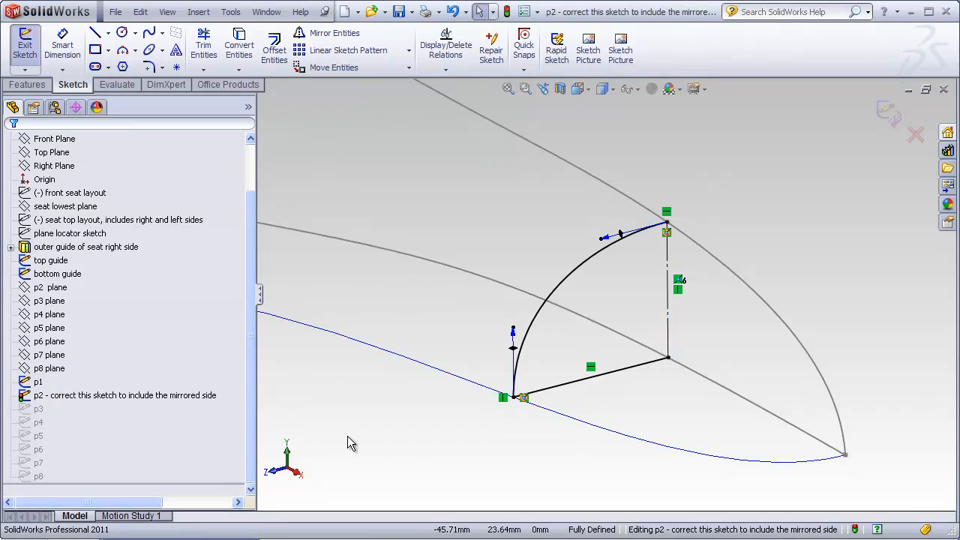
- Mirror the p2 spline and base line about the vertical construction line and exit the sketch
{"action": "left_click_drag", "start_coordinate": [456, 465], "coordinate": [696, 200]}
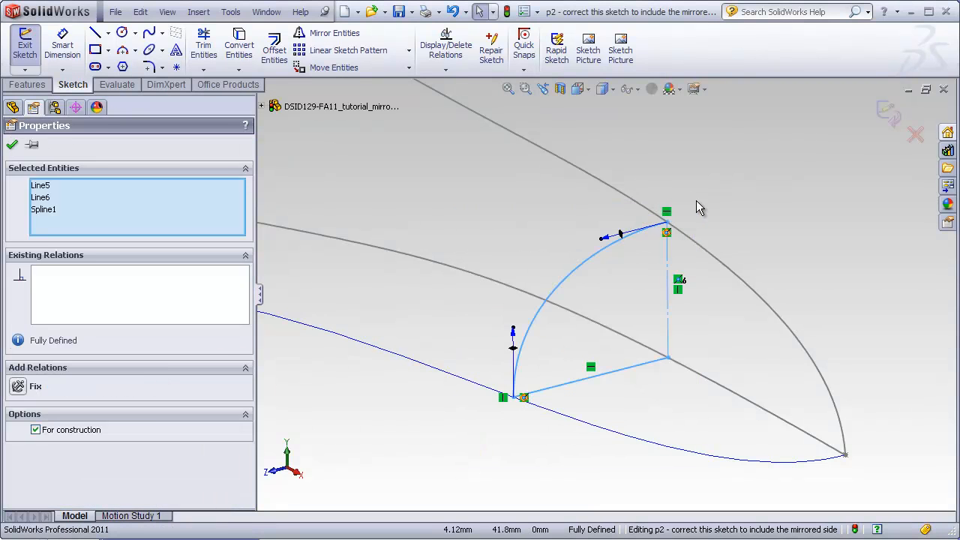
{"action": "left_click", "coordinate": [315, 35]}
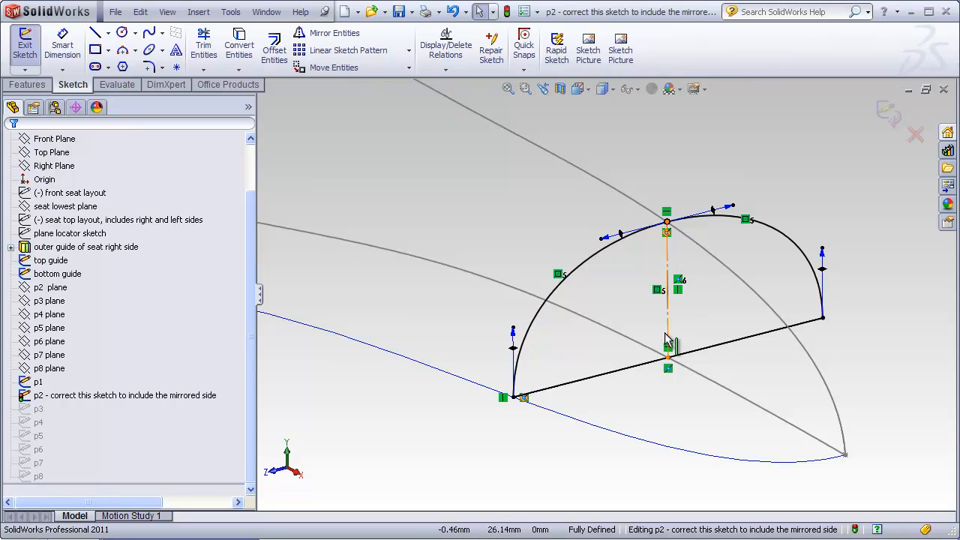
{"action": "scroll", "coordinate": [660, 344], "scroll_direction": "up", "scroll_amount": 1}
{"action": "mouse_move", "coordinate": [660, 345]}
{"action": "middle_mouse_down"}
{"action": "mouse_move", "coordinate": [660, 317]}
{"action": "mouse_move", "coordinate": [647, 317]}
{"action": "middle_mouse_up"}
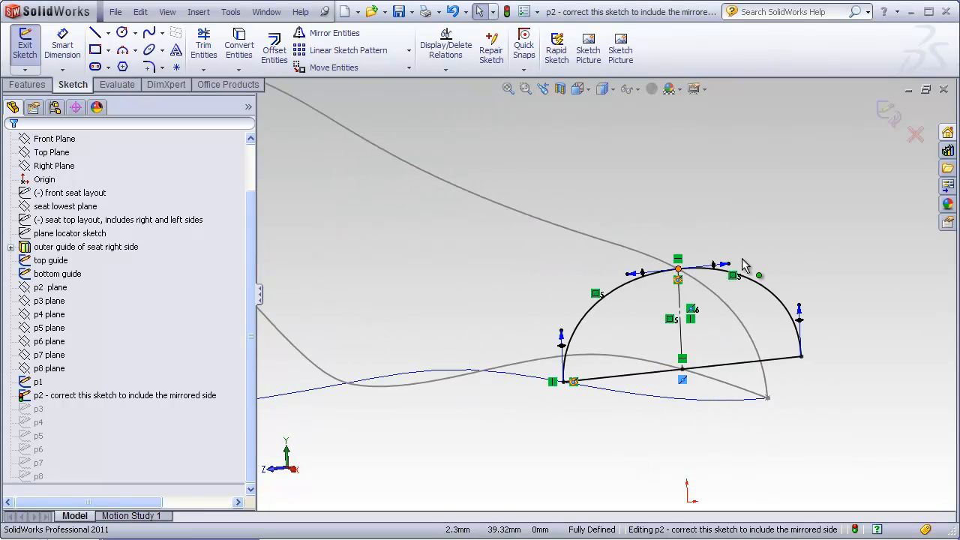
{"action": "left_click", "coordinate": [887, 111]}
{"action": "mouse_move", "coordinate": [650, 261]}
{"action": "middle_mouse_down"}
{"action": "mouse_move", "coordinate": [681, 287]}
{"action": "mouse_move", "coordinate": [671, 321]}
{"action": "middle_mouse_up"}
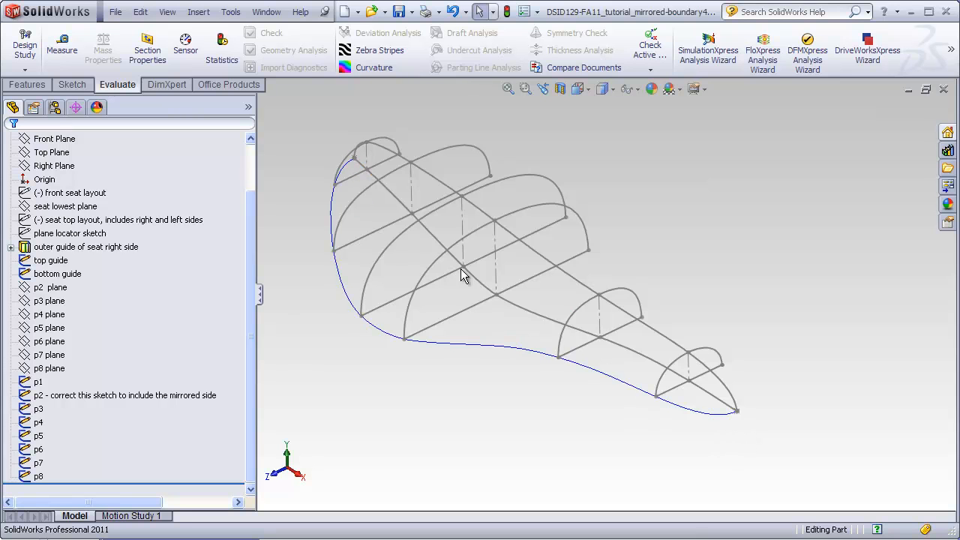
- Start a Boundary Boss/Base and select profiles p1 through p5 in order as Direction 1 curves
{"action": "scroll", "coordinate": [352, 154], "scroll_direction": "down", "scroll_amount": 2}
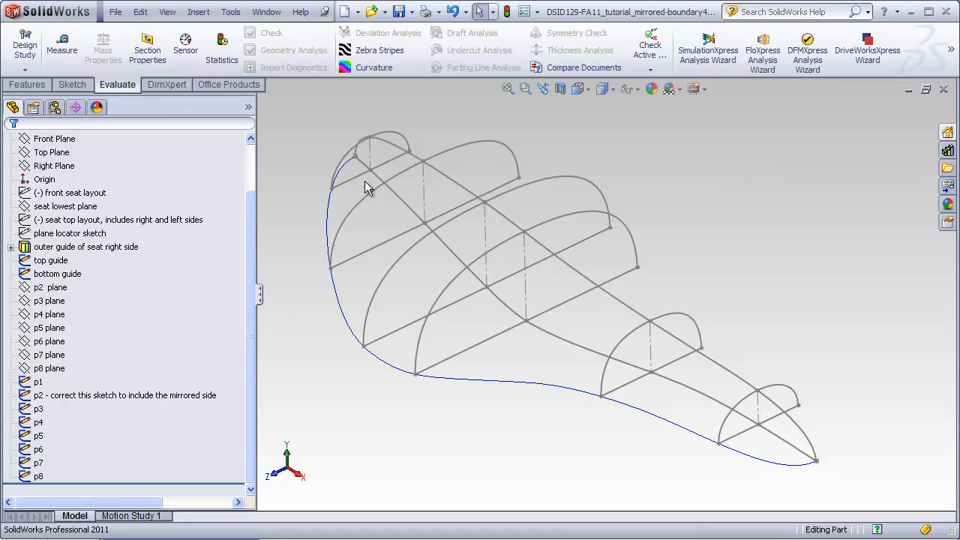
{"action": "left_click", "coordinate": [27, 84]}
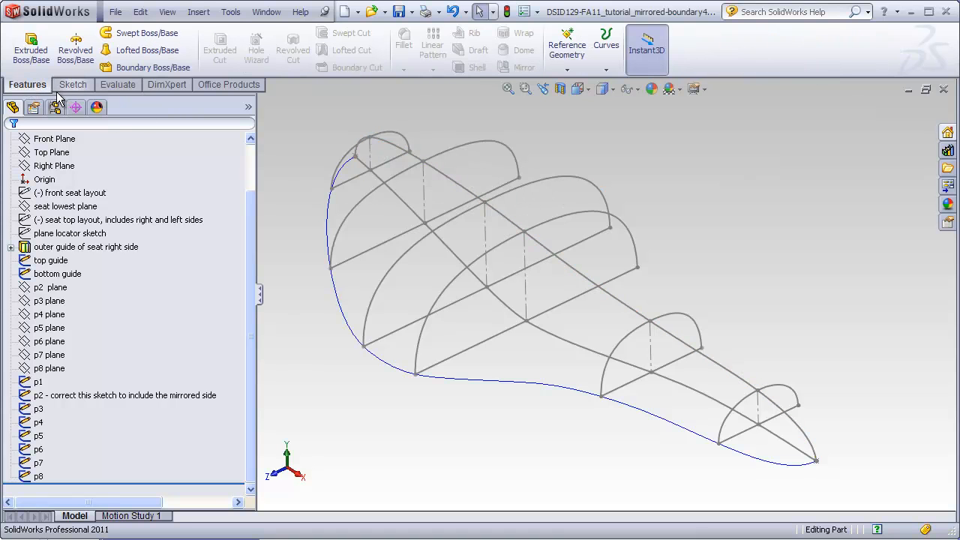
{"action": "left_click", "coordinate": [118, 69]}
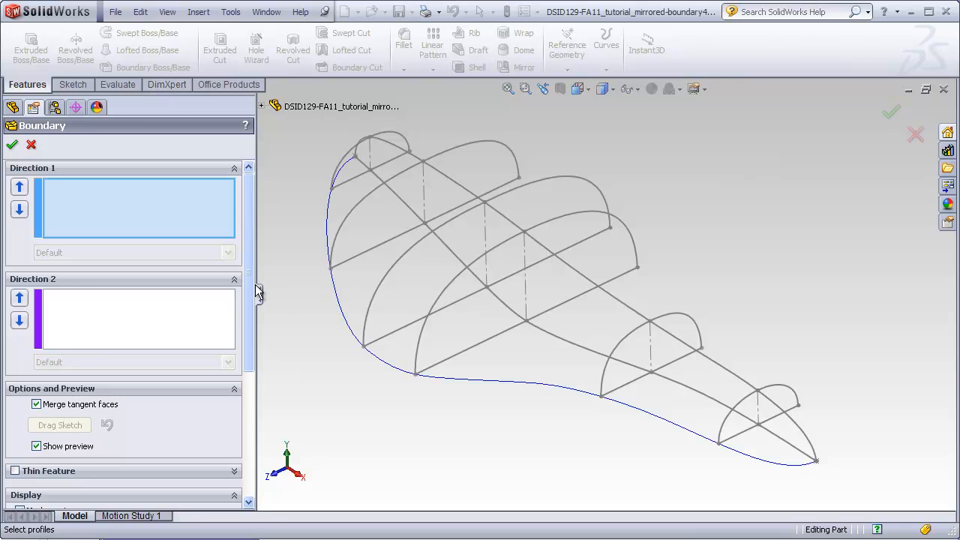
{"action": "left_click", "coordinate": [261, 106]}
{"action": "left_click", "coordinate": [302, 403]}
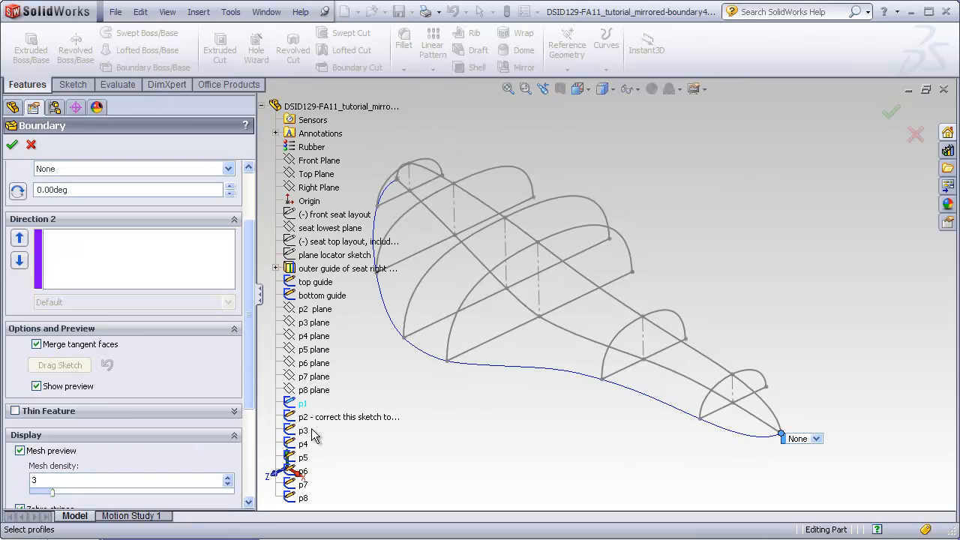
{"action": "scroll", "coordinate": [759, 375], "scroll_direction": "down", "scroll_amount": 2}
{"action": "left_click", "coordinate": [708, 376]}
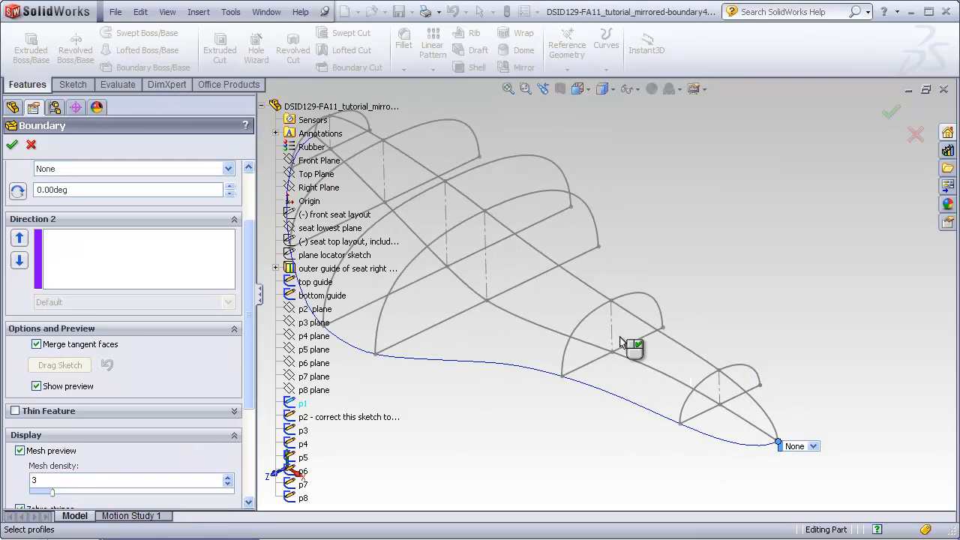
{"action": "left_click", "coordinate": [480, 219]}
{"action": "scroll", "coordinate": [465, 220], "scroll_direction": "up", "scroll_amount": 1}
{"action": "scroll", "coordinate": [465, 220], "scroll_direction": "down", "scroll_amount": 1}
{"action": "left_click", "coordinate": [501, 235]}
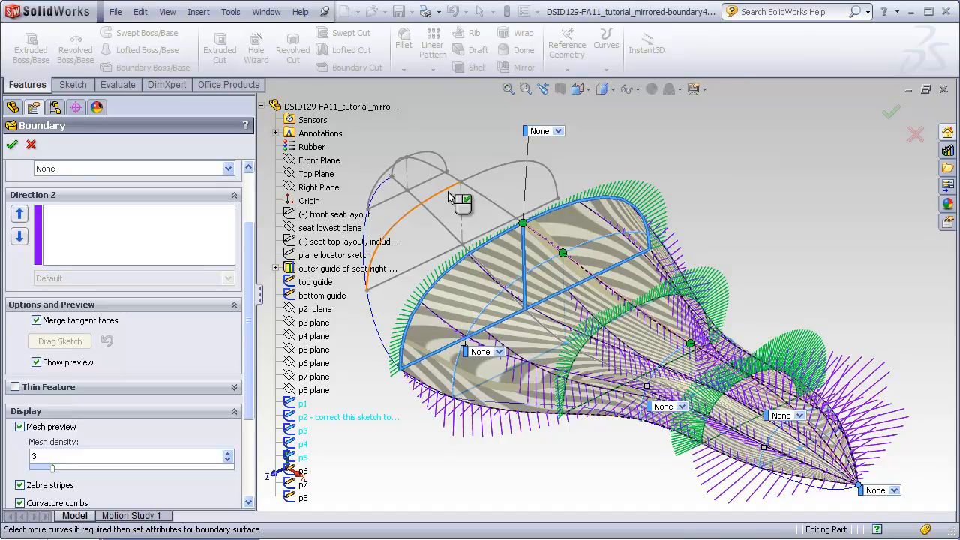
- Add profiles p6 and p7 and the end point of p8 to the Direction 1 curves
{"action": "middle_click_drag", "start_coordinate": [449, 196], "coordinate": [420, 206]}
{"action": "left_click", "coordinate": [411, 201]}
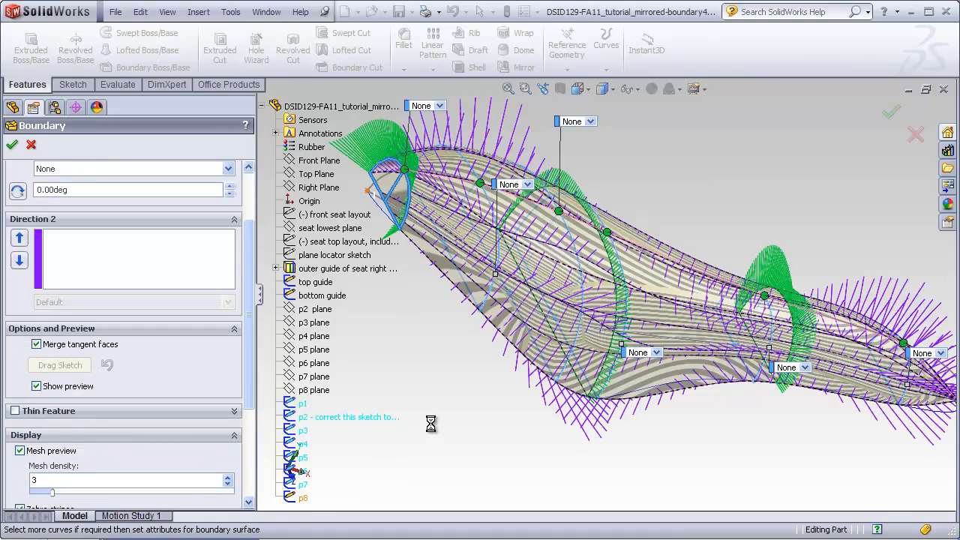
{"action": "middle_click_drag", "start_coordinate": [430, 424], "coordinate": [384, 392]}
{"action": "key", "text": "z"}
- Set the outer guide of the seat's right side, the top guide and the bottom guide as Direction 2 curves and create the boundary
{"action": "left_click_drag", "start_coordinate": [250, 262], "coordinate": [250, 208]}
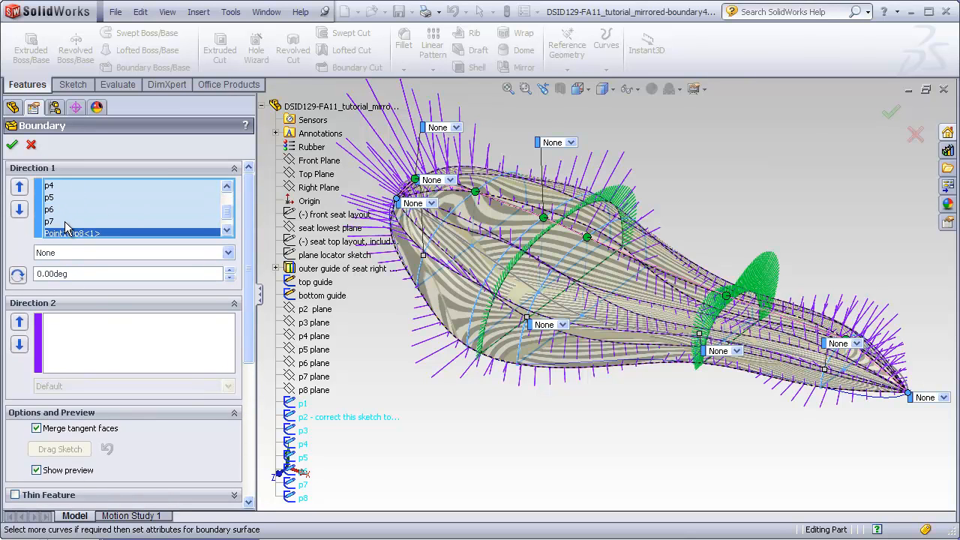
{"action": "left_click", "coordinate": [98, 345]}
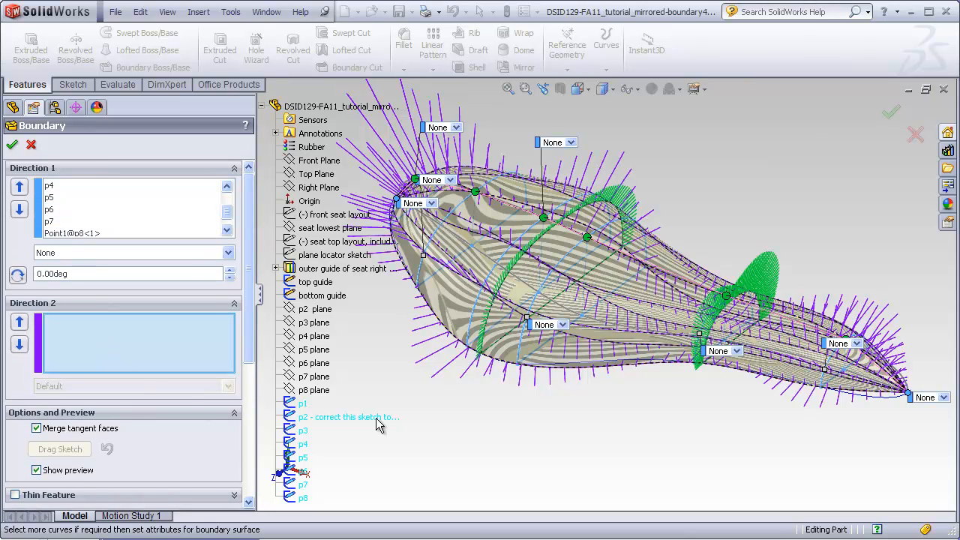
{"action": "left_click", "coordinate": [318, 269]}
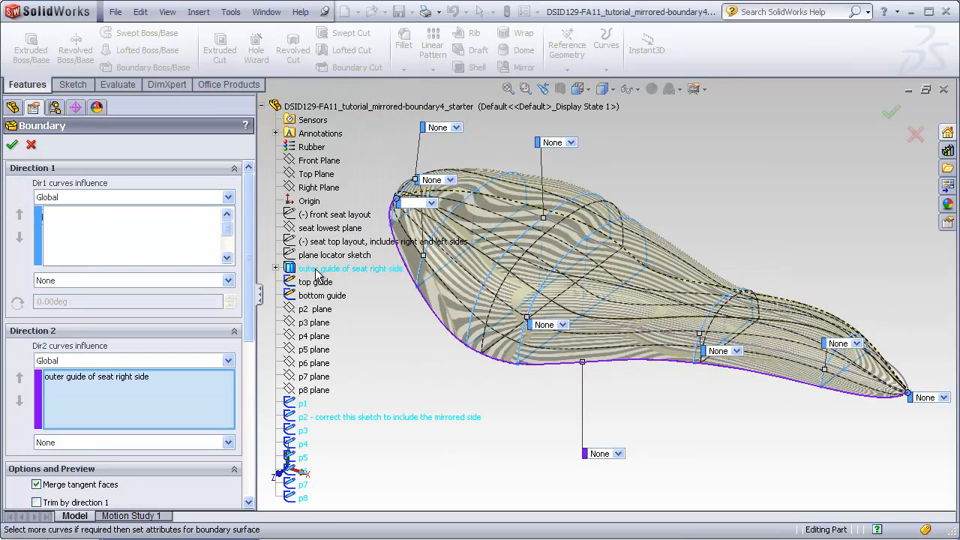
{"action": "left_click", "coordinate": [315, 283]}
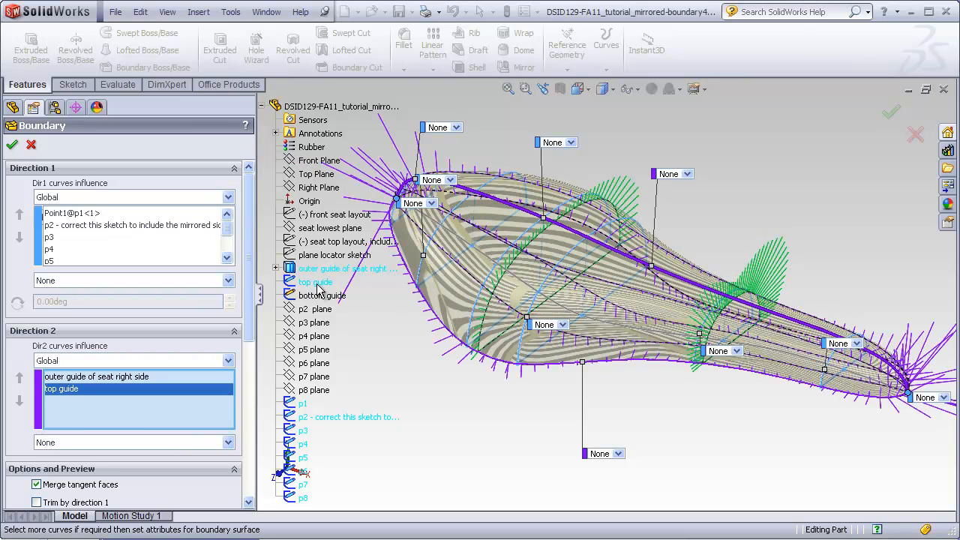
{"action": "left_click", "coordinate": [319, 295]}
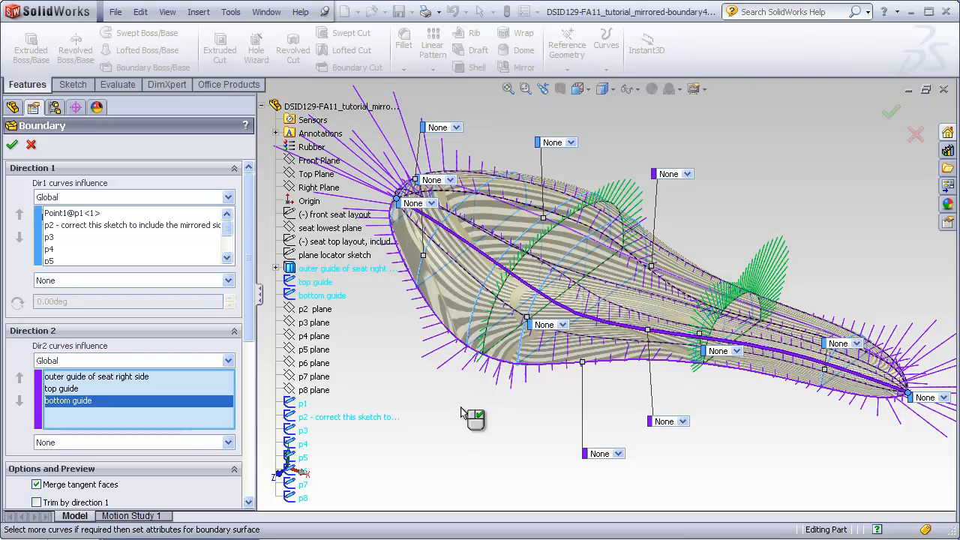
{"action": "left_click", "coordinate": [12, 145]}
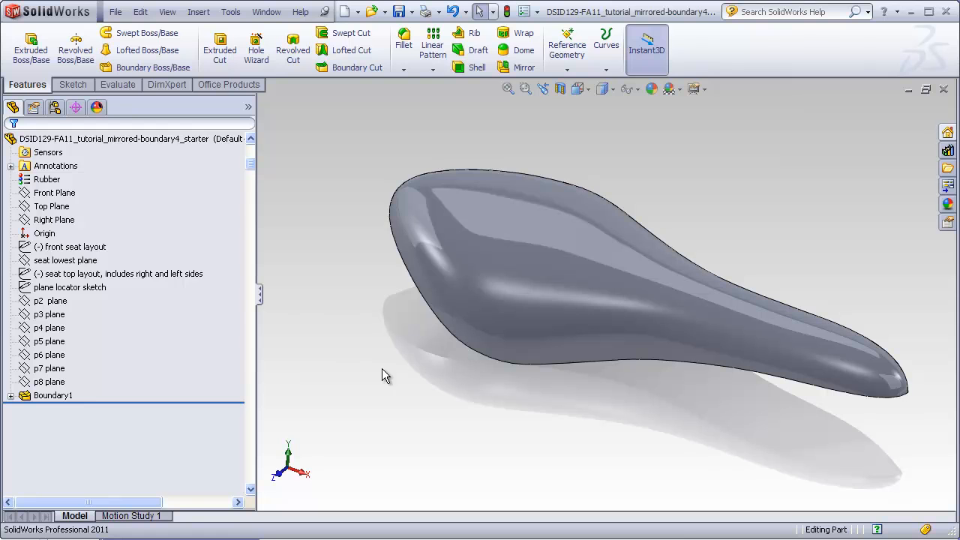
- Examine the new boundary body in the top view and from a rotated perspective
{"action": "left_click", "coordinate": [578, 89]}
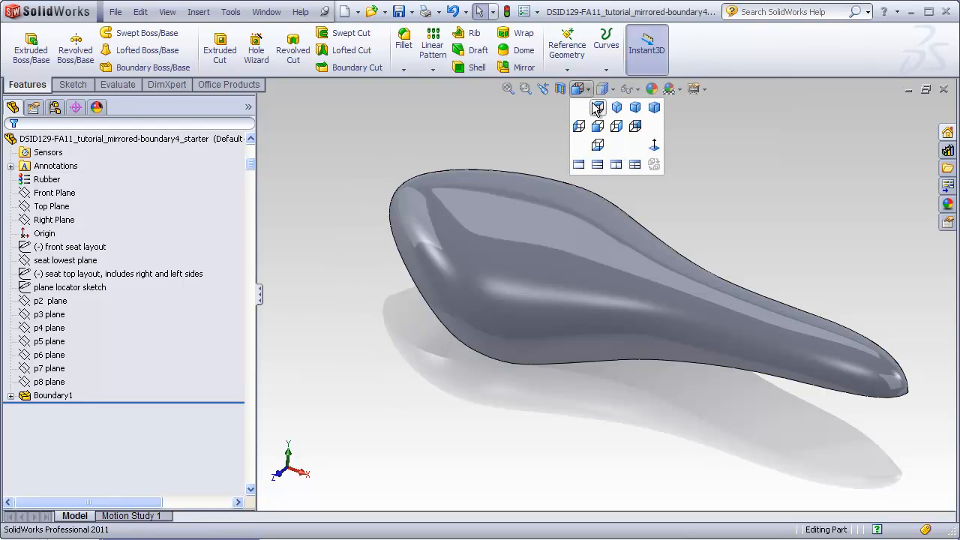
{"action": "left_click", "coordinate": [592, 102]}
{"action": "scroll", "coordinate": [586, 175], "scroll_direction": "down", "scroll_amount": 2}
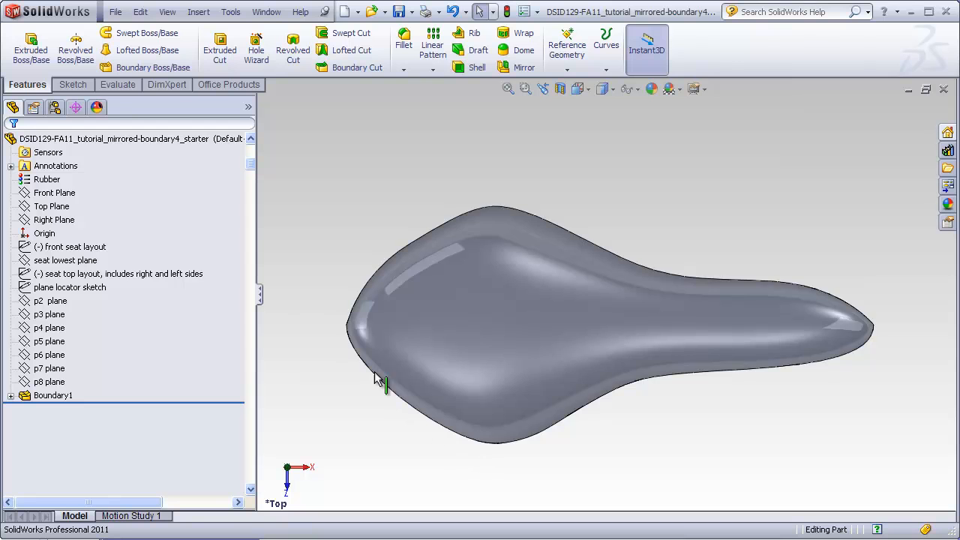
{"action": "middle_click_drag", "start_coordinate": [464, 471], "coordinate": [473, 297]}
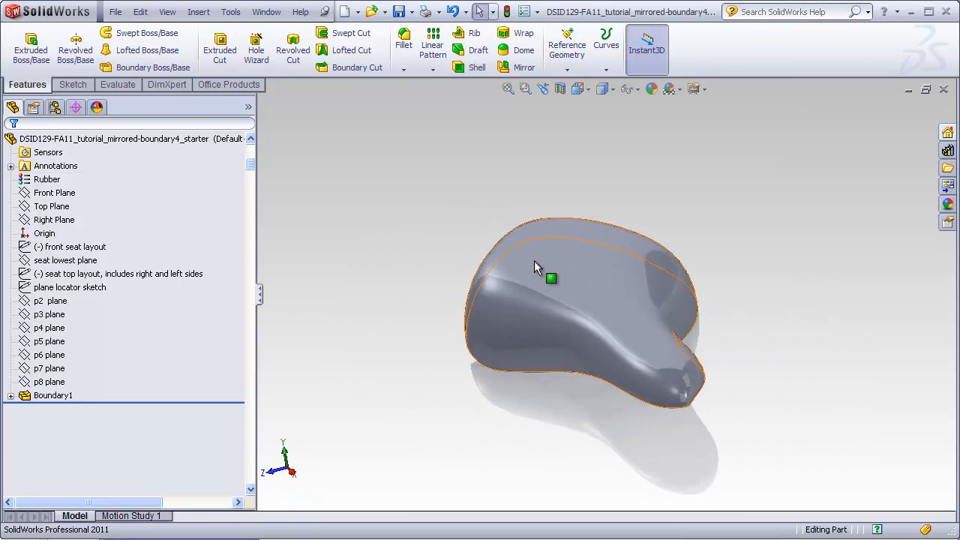
- Inspect the boundary body from the front and rear, and undo the boundary feature
{"action": "middle_click_drag", "start_coordinate": [580, 308], "coordinate": [803, 251]}
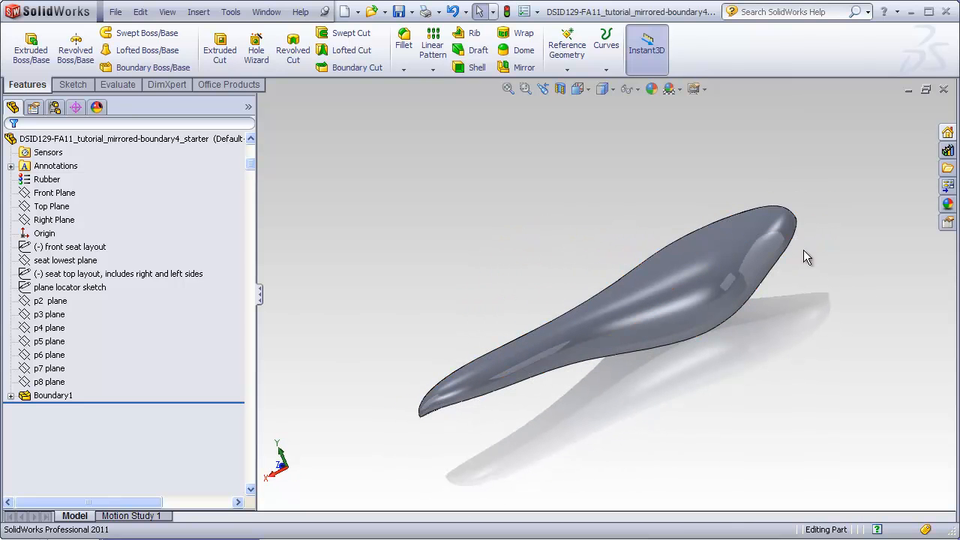
{"action": "middle_click_drag", "start_coordinate": [555, 379], "coordinate": [505, 392]}
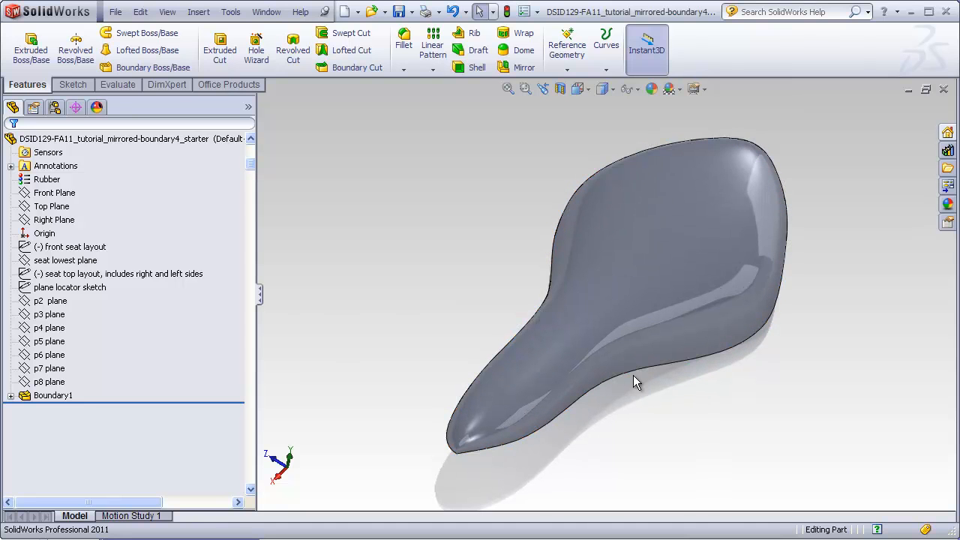
{"action": "middle_click_drag", "start_coordinate": [741, 352], "coordinate": [534, 322]}
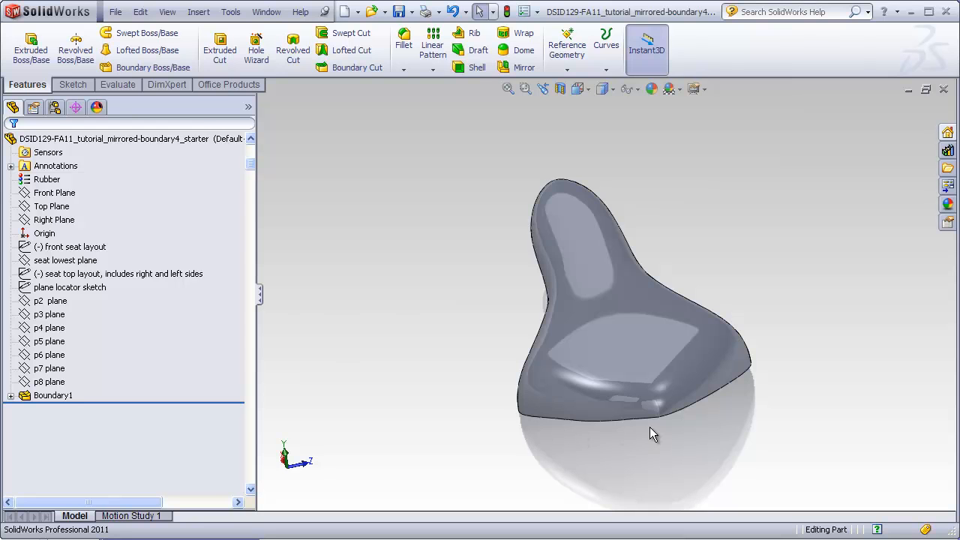
{"action": "key", "text": "ctrl+z"}
- Examine the seat's profile sketches and outer right-side guide from several angles, including the side without an outer guide
{"action": "mouse_move", "coordinate": [570, 442]}
{"action": "middle_mouse_down"}
{"action": "mouse_move", "coordinate": [592, 438]}
{"action": "mouse_move", "coordinate": [600, 462]}
{"action": "middle_mouse_up"}
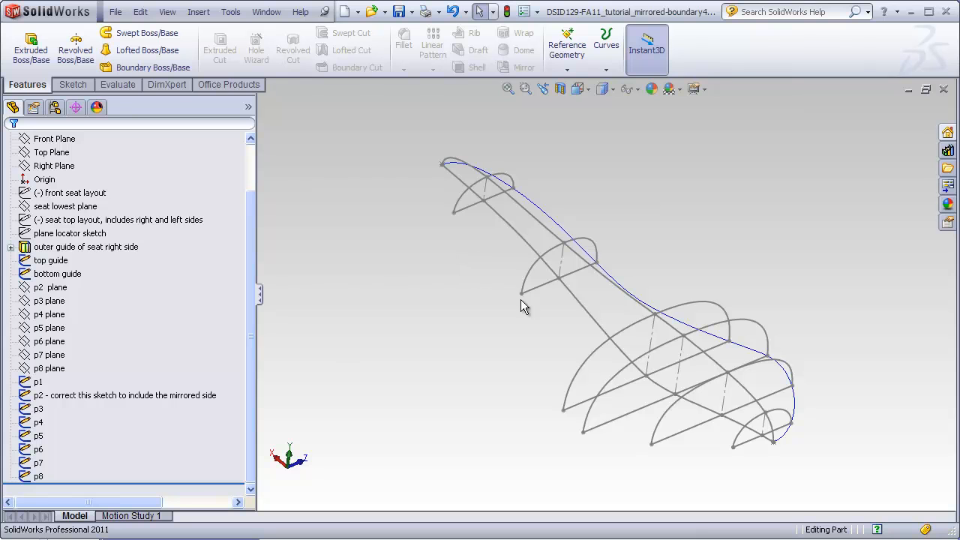
{"action": "middle_click_drag", "start_coordinate": [782, 448], "coordinate": [567, 400]}
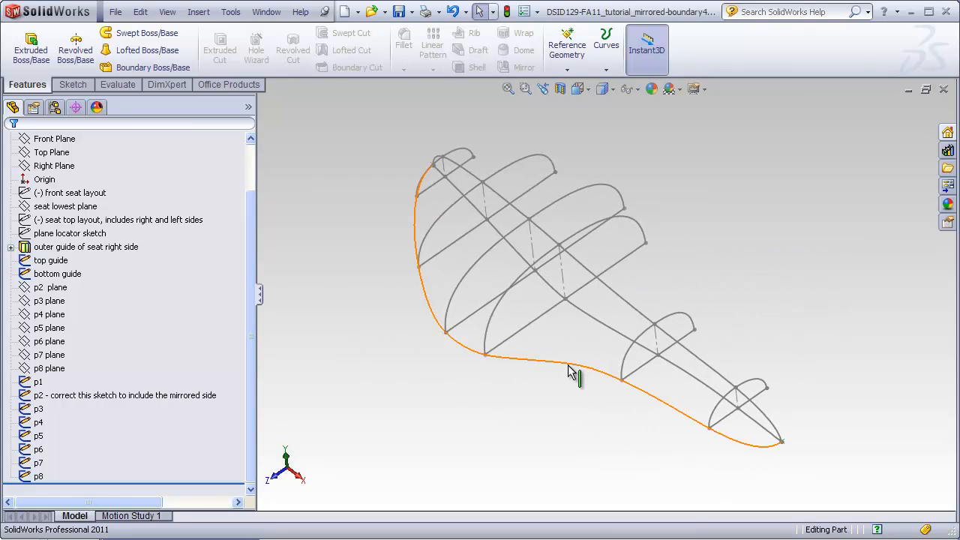
{"action": "left_click", "coordinate": [567, 369]}
{"action": "left_click", "coordinate": [541, 401]}
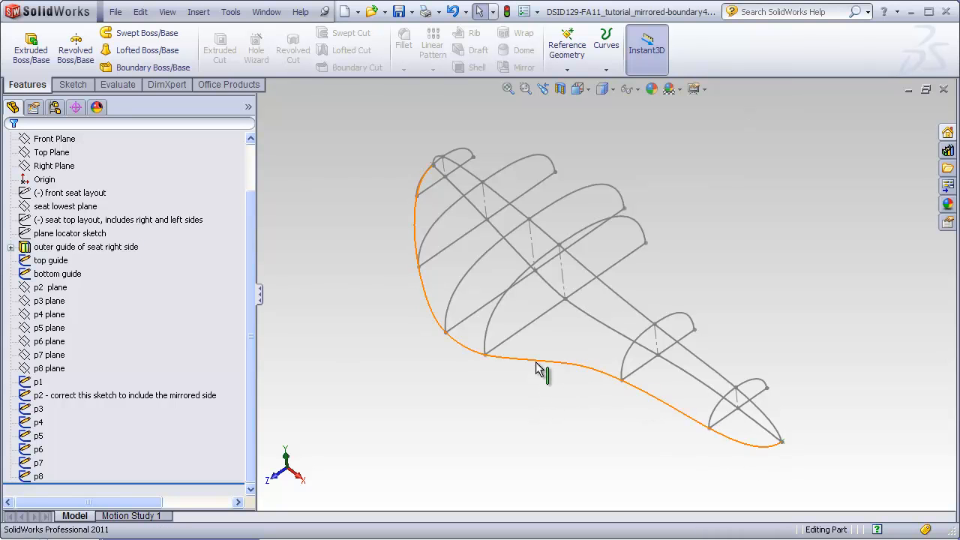
{"action": "middle_click_drag", "start_coordinate": [516, 394], "coordinate": [540, 419]}
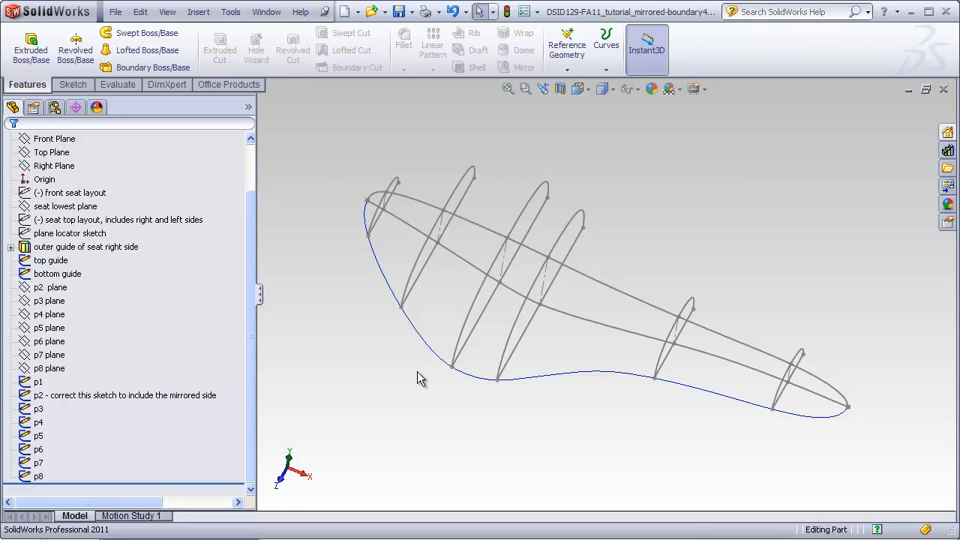
{"action": "middle_click_drag", "start_coordinate": [395, 209], "coordinate": [398, 241]}
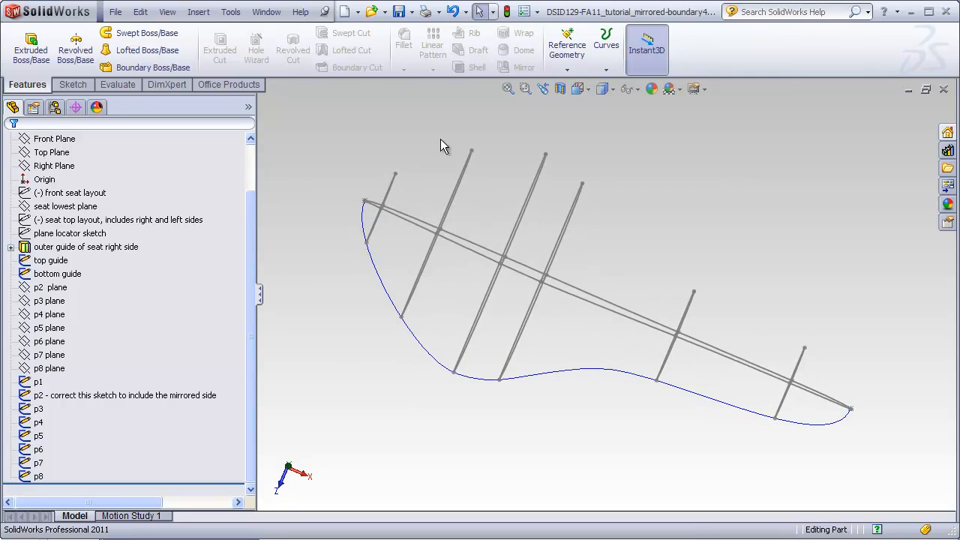
{"action": "middle_click_drag", "start_coordinate": [718, 459], "coordinate": [708, 331]}
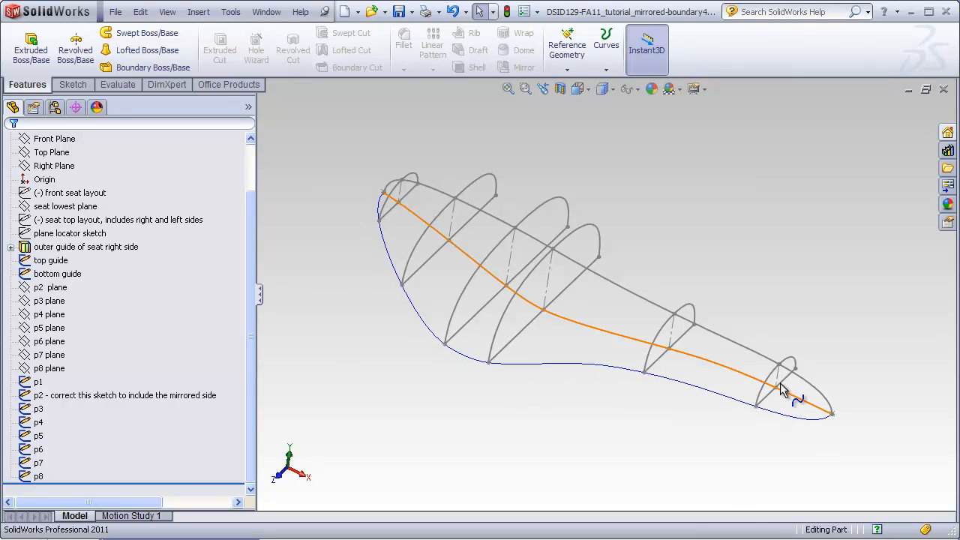
- Open the seat top layout sketch, examine its right and left side splines in the top view, and exit the sketch
{"action": "scroll", "coordinate": [248, 229], "scroll_direction": "up", "scroll_amount": 2}
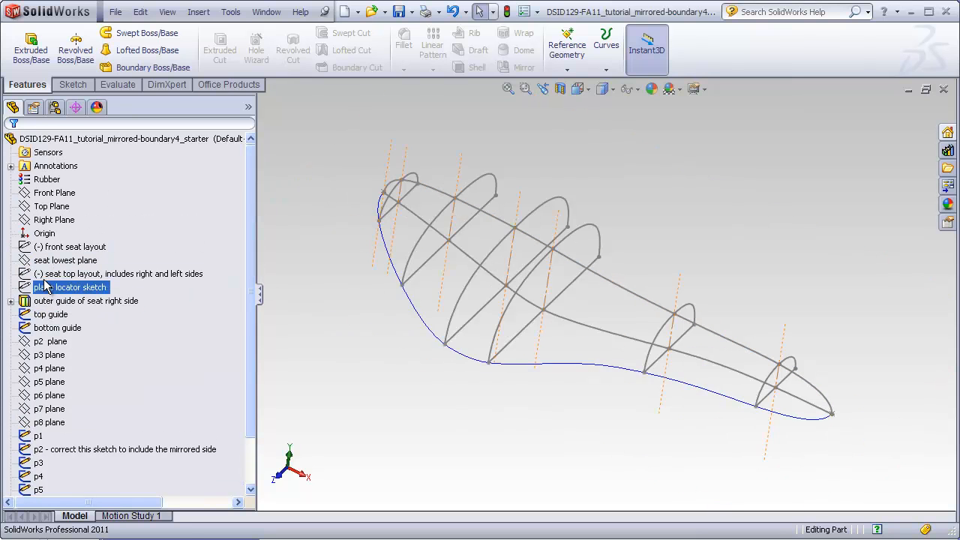
{"action": "right_click", "coordinate": [75, 274]}
{"action": "left_click", "coordinate": [58, 239]}
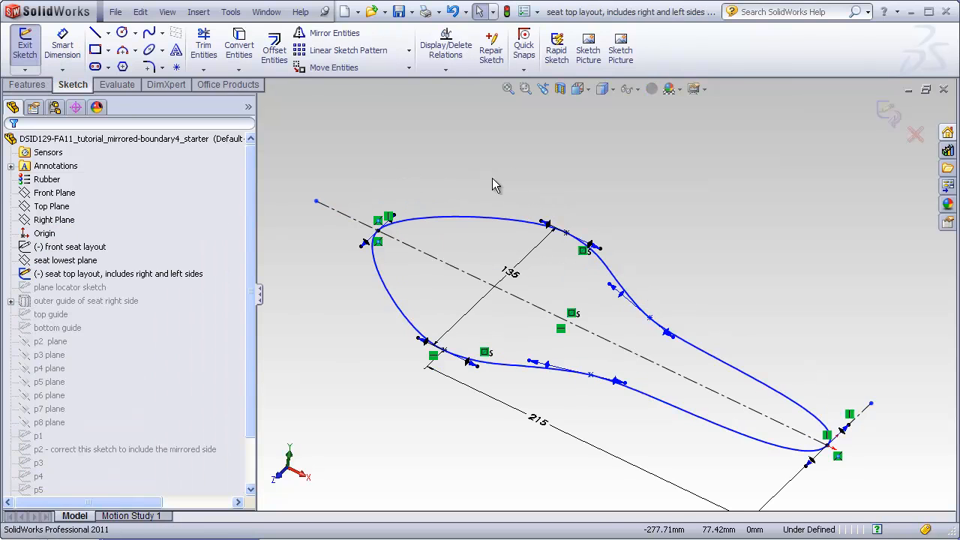
{"action": "left_click", "coordinate": [578, 90]}
{"action": "left_click", "coordinate": [598, 107]}
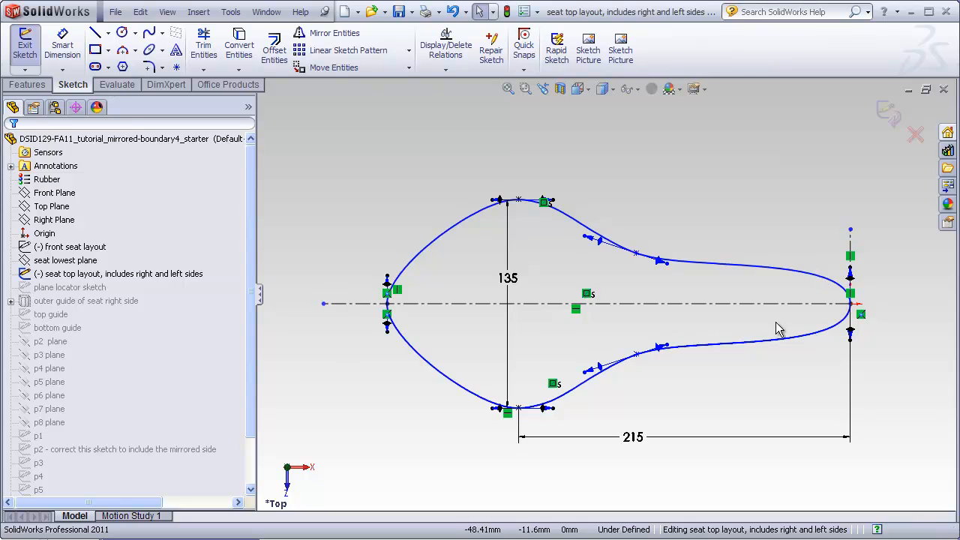
{"action": "mouse_move", "coordinate": [685, 468]}
{"action": "middle_mouse_down"}
{"action": "mouse_move", "coordinate": [700, 407]}
{"action": "mouse_move", "coordinate": [677, 338]}
{"action": "mouse_move", "coordinate": [684, 345]}
{"action": "middle_mouse_up"}
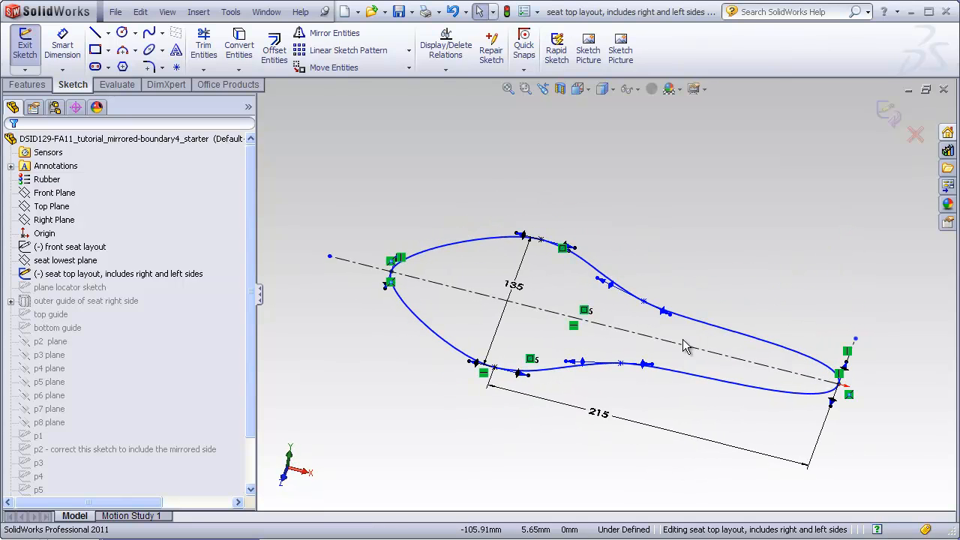
{"action": "left_click", "coordinate": [886, 114]}
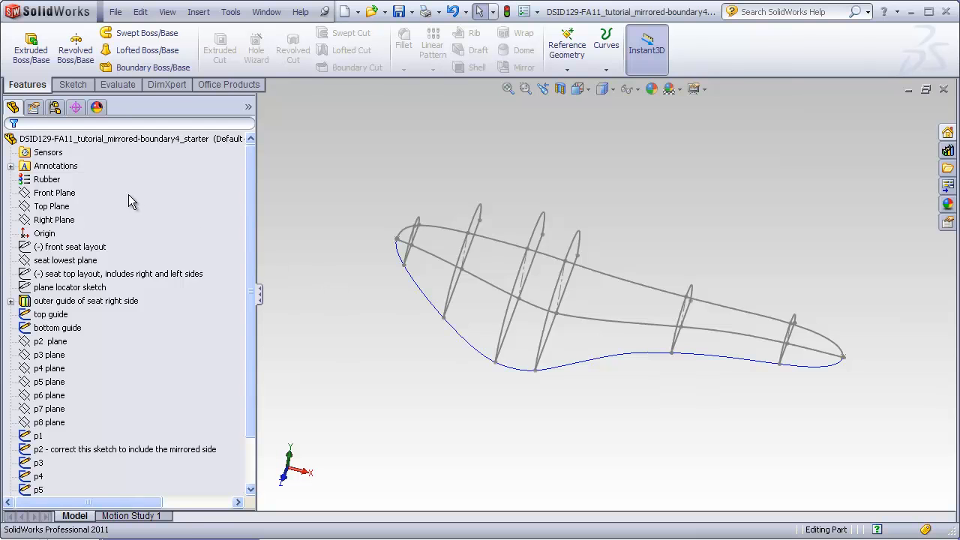
- Create a sketch on the Top Plane containing the left side spline converted from the seat top layout
{"action": "left_click", "coordinate": [72, 206]}
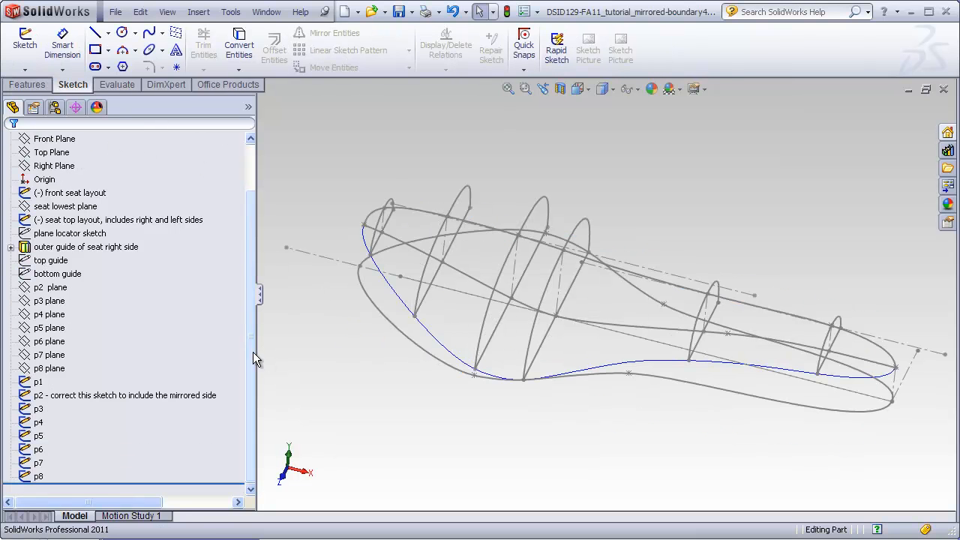
{"action": "left_click_drag", "start_coordinate": [253, 352], "coordinate": [252, 305]}
{"action": "left_click", "coordinate": [71, 206]}
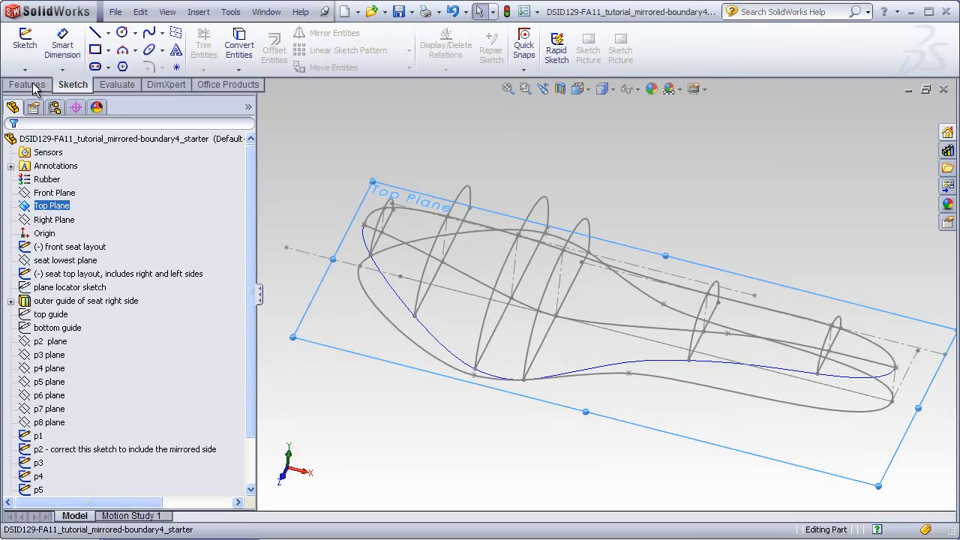
{"action": "left_click", "coordinate": [25, 41]}
{"action": "middle_click_drag", "start_coordinate": [306, 203], "coordinate": [311, 306]}
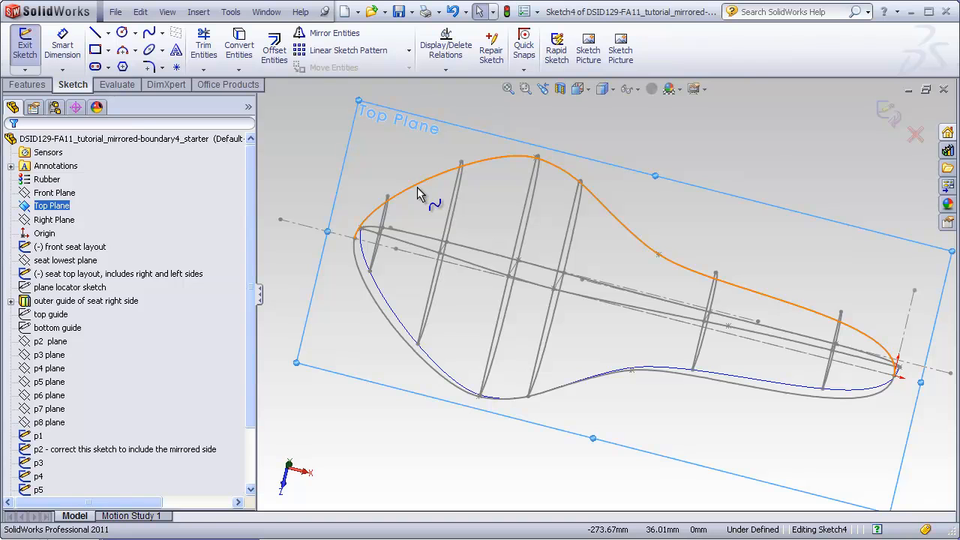
{"action": "left_click", "coordinate": [239, 46]}
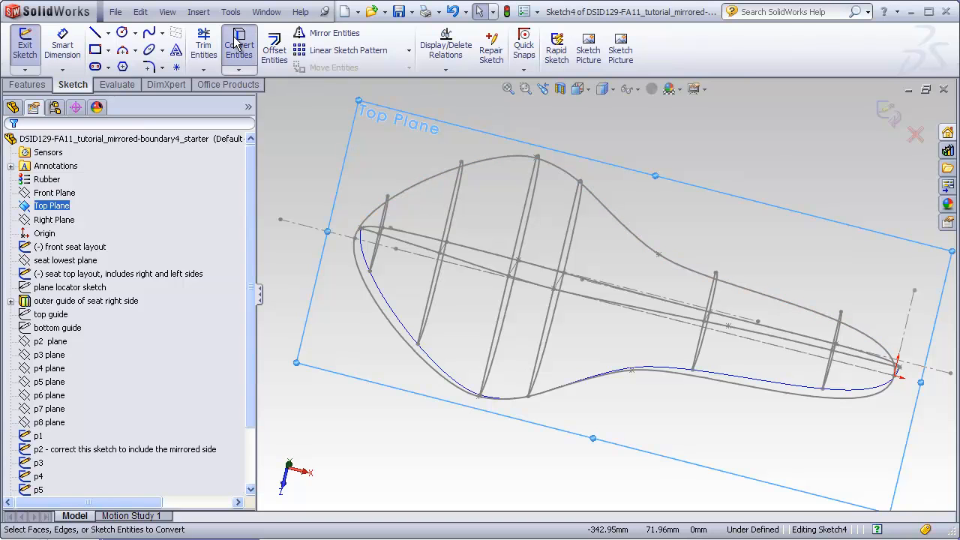
{"action": "left_click", "coordinate": [426, 183]}
{"action": "left_click", "coordinate": [14, 148]}
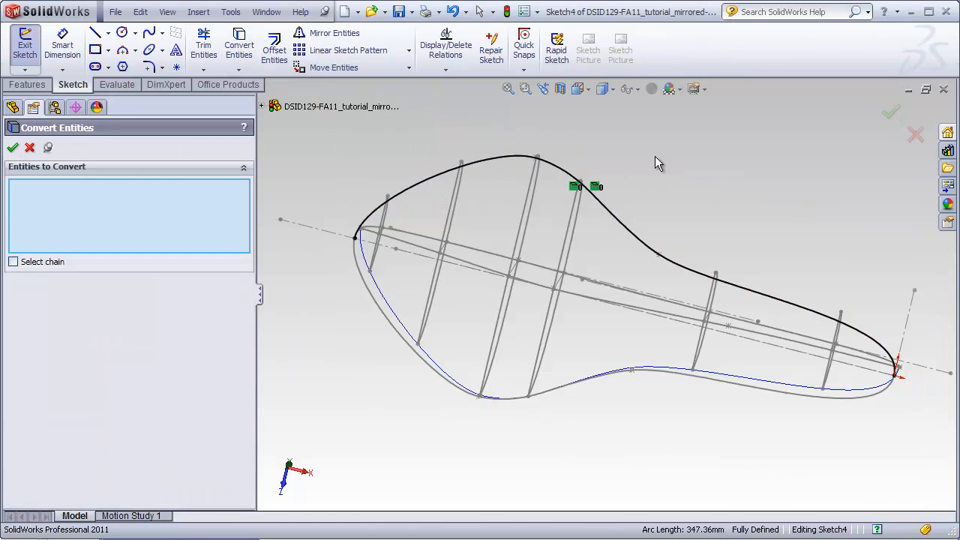
{"action": "left_click", "coordinate": [890, 114]}
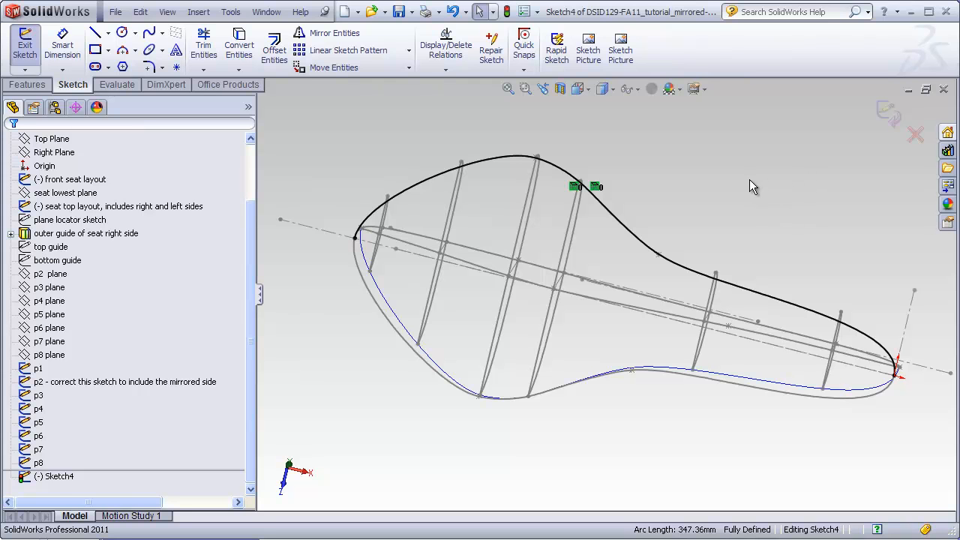
{"action": "left_click", "coordinate": [888, 113]}
- Create a sketch on the Front Plane containing the lower seat curve converted from the front seat layout
{"action": "mouse_move", "coordinate": [737, 208]}
{"action": "middle_mouse_down"}
{"action": "mouse_move", "coordinate": [718, 215]}
{"action": "mouse_move", "coordinate": [707, 118]}
{"action": "middle_mouse_up"}
{"action": "left_click_drag", "start_coordinate": [253, 216], "coordinate": [258, 153]}
{"action": "left_click", "coordinate": [56, 194]}
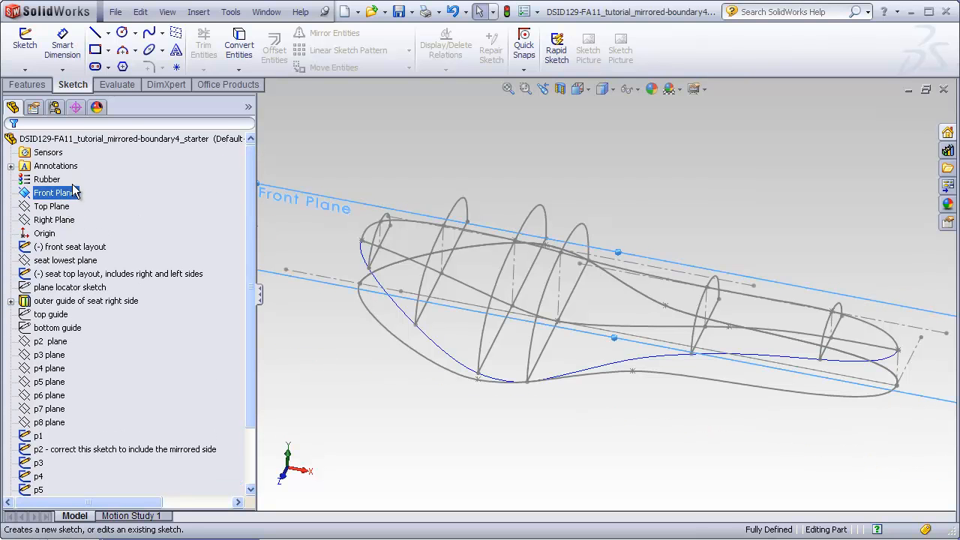
{"action": "left_click", "coordinate": [25, 46]}
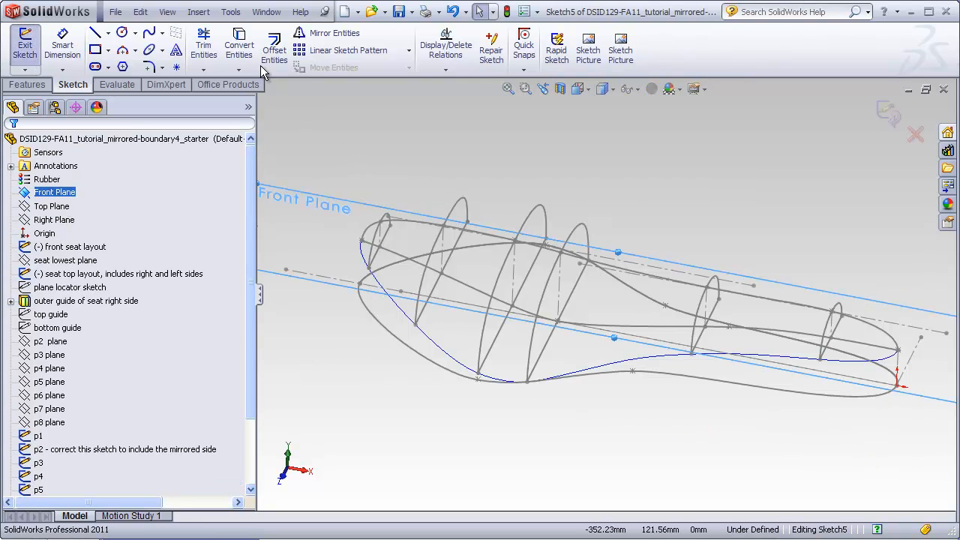
{"action": "left_click", "coordinate": [238, 47]}
{"action": "middle_click_drag", "start_coordinate": [385, 383], "coordinate": [391, 315]}
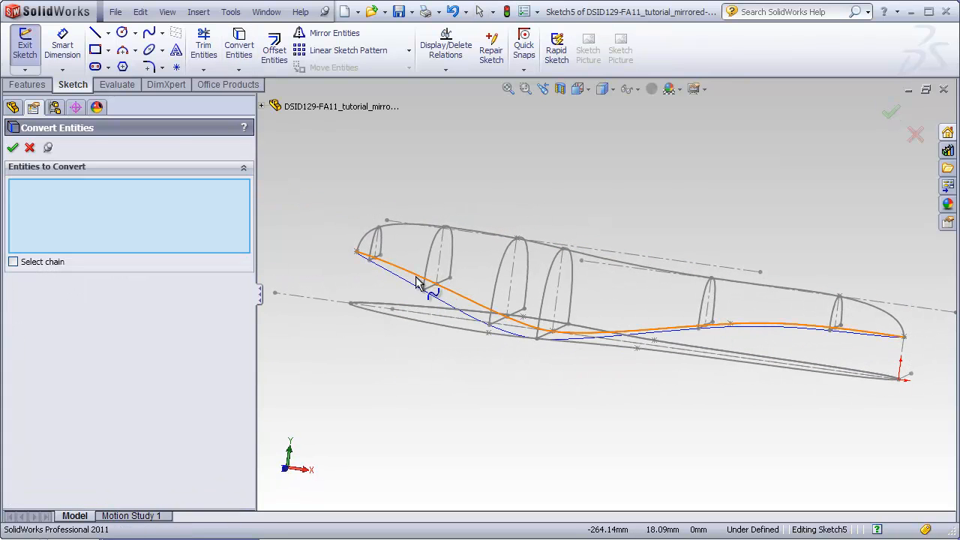
{"action": "left_click", "coordinate": [418, 283]}
{"action": "left_click", "coordinate": [12, 148]}
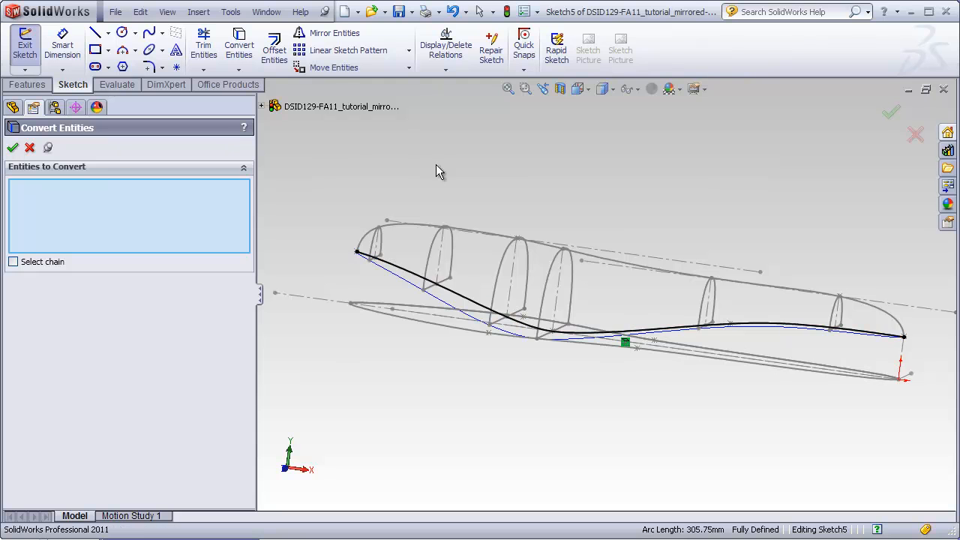
{"action": "left_click", "coordinate": [891, 113]}
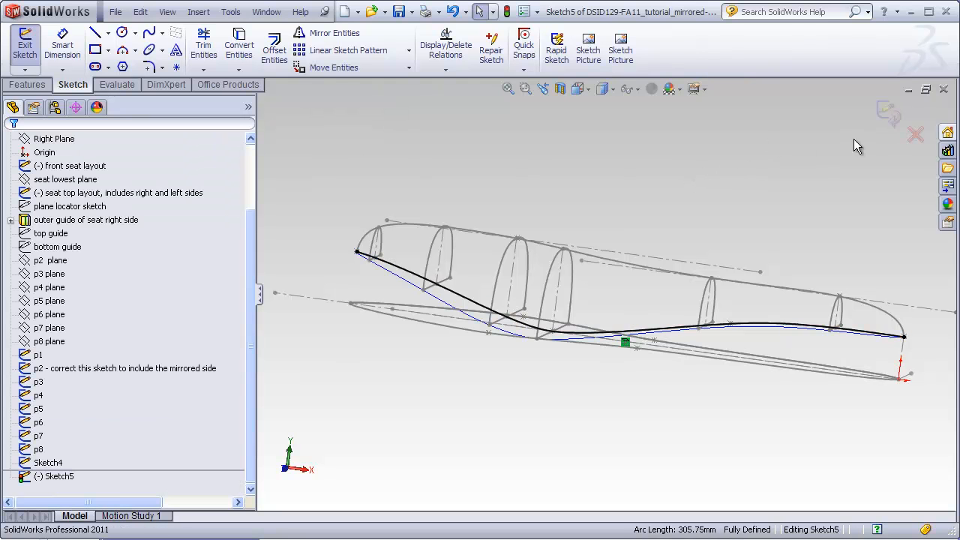
{"action": "left_click", "coordinate": [889, 113]}
- Hide the front seat layout and seat top layout sketches
{"action": "middle_click_drag", "start_coordinate": [783, 164], "coordinate": [761, 217]}
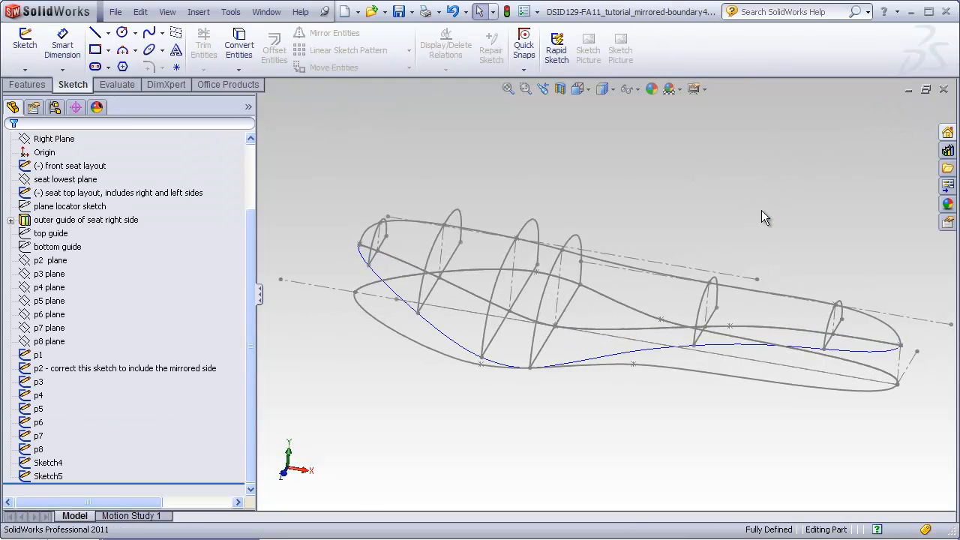
{"action": "scroll", "coordinate": [256, 188], "scroll_direction": "up", "scroll_amount": 2}
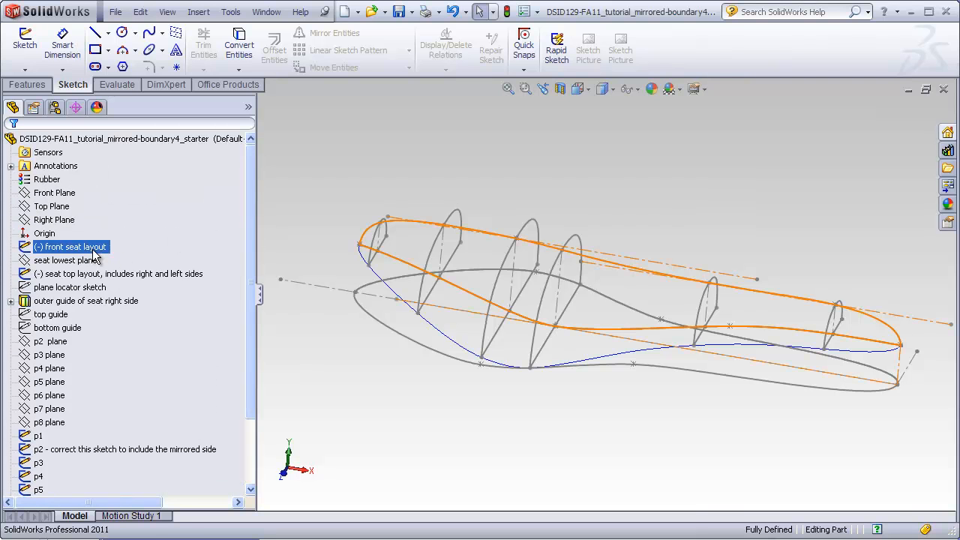
{"action": "right_click", "coordinate": [103, 246]}
{"action": "left_click", "coordinate": [102, 225]}
{"action": "right_click", "coordinate": [84, 274]}
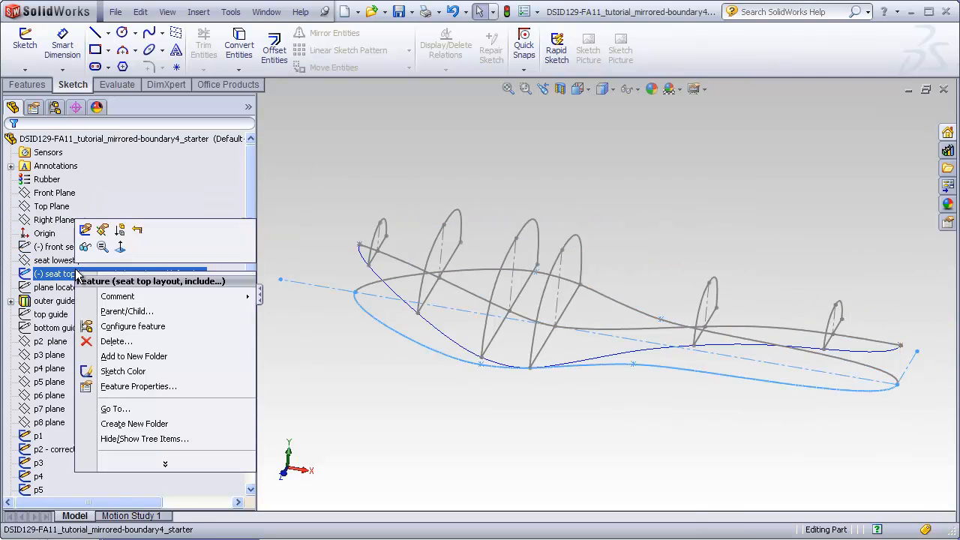
{"action": "left_click", "coordinate": [85, 247]}
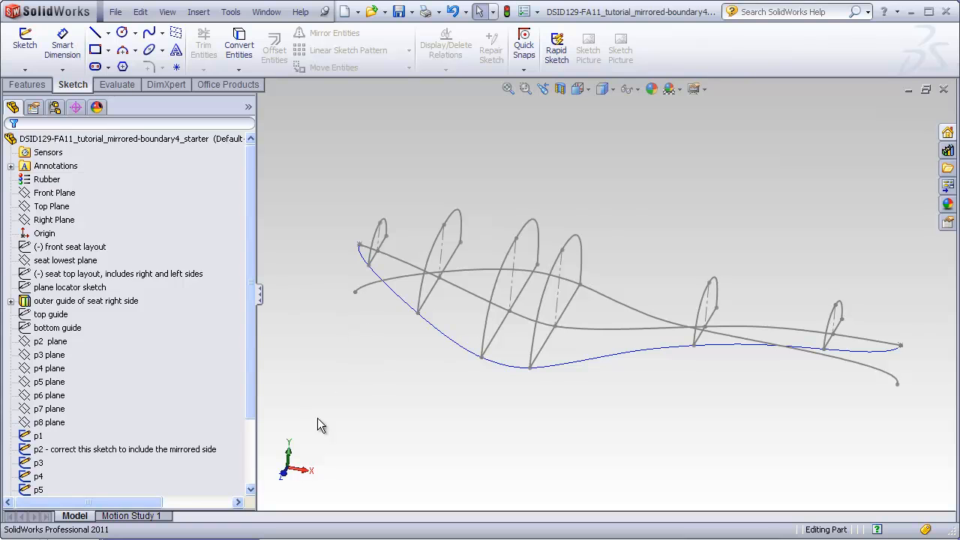
- Create a projected curve, sketch on sketch, from the left side spline sketch and the converted lower seat curve sketch
{"action": "scroll", "coordinate": [247, 412], "scroll_direction": "down", "scroll_amount": 2}
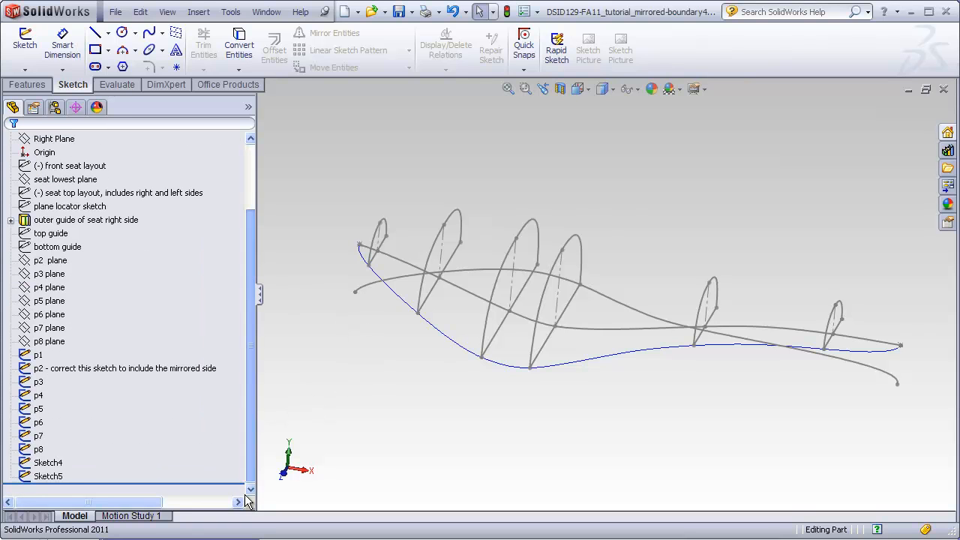
{"action": "left_click", "coordinate": [44, 462]}
{"action": "left_click", "coordinate": [45, 475]}
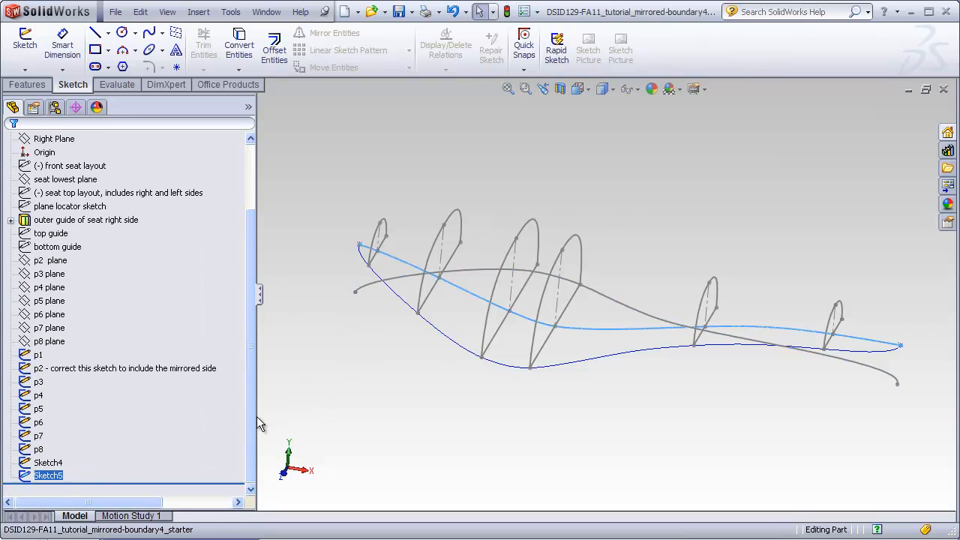
{"action": "left_click", "coordinate": [323, 402]}
{"action": "left_click", "coordinate": [198, 12]}
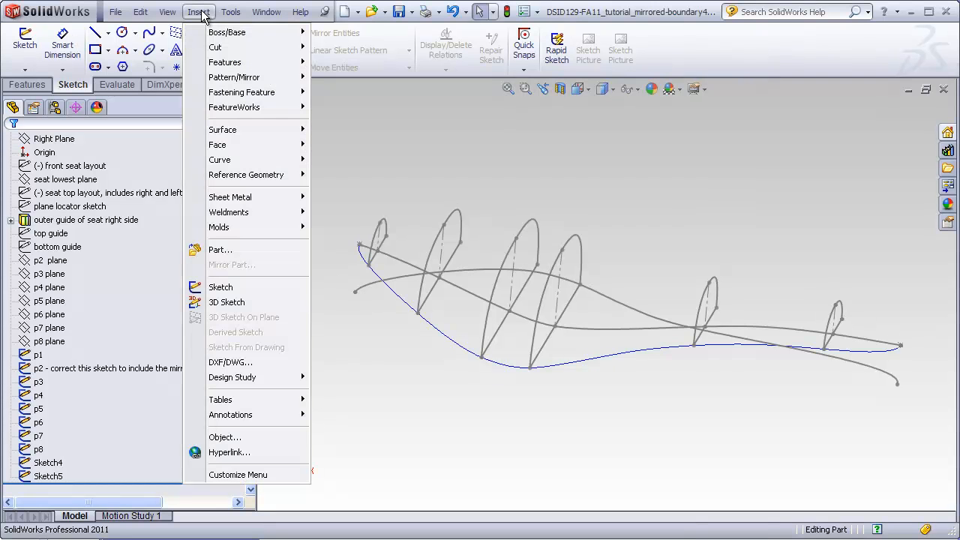
{"action": "mouse_move", "coordinate": [223, 159]}
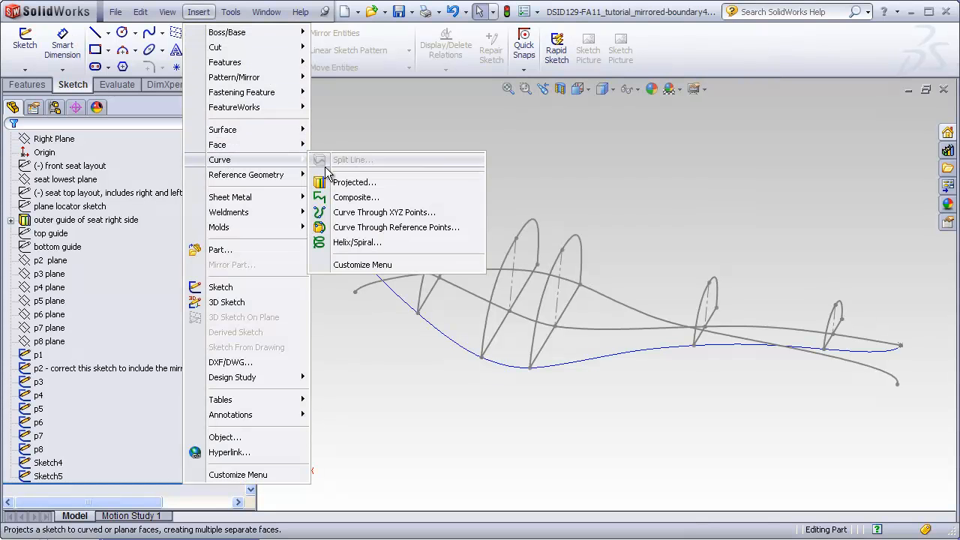
{"action": "left_click", "coordinate": [363, 183]}
{"action": "left_click", "coordinate": [474, 273]}
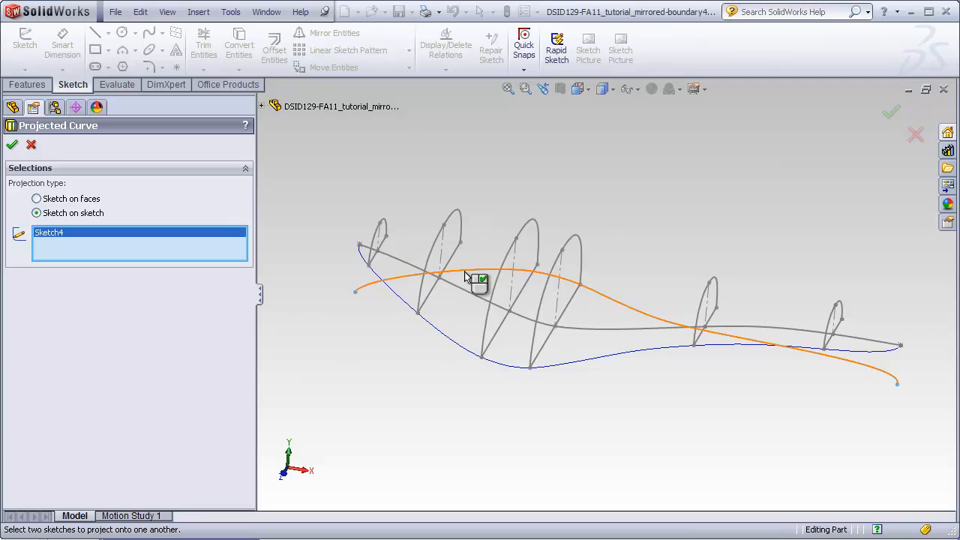
{"action": "mouse_move", "coordinate": [493, 222]}
{"action": "middle_mouse_down"}
{"action": "mouse_move", "coordinate": [492, 285]}
{"action": "mouse_move", "coordinate": [422, 268]}
{"action": "middle_mouse_up"}
{"action": "left_click", "coordinate": [426, 262]}
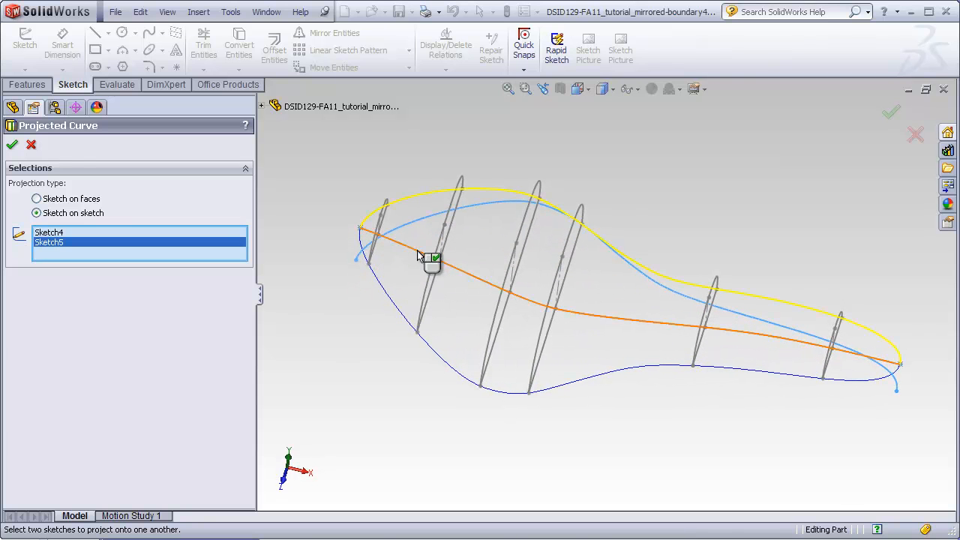
{"action": "left_click", "coordinate": [13, 147]}
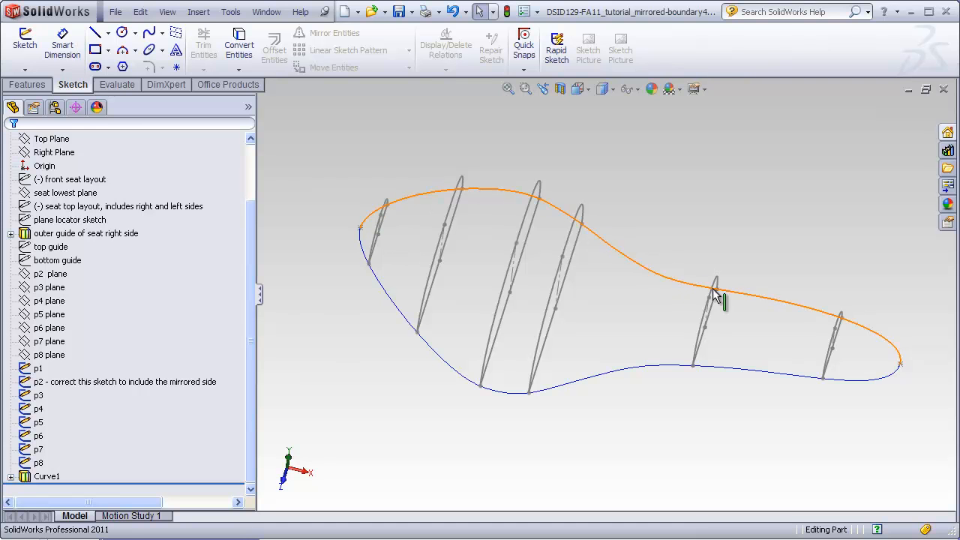
- Show the top guide and bottom guide sketches
{"action": "mouse_move", "coordinate": [719, 215]}
{"action": "middle_mouse_down"}
{"action": "mouse_move", "coordinate": [702, 322]}
{"action": "mouse_move", "coordinate": [697, 94]}
{"action": "mouse_move", "coordinate": [664, 129]}
{"action": "middle_mouse_up"}
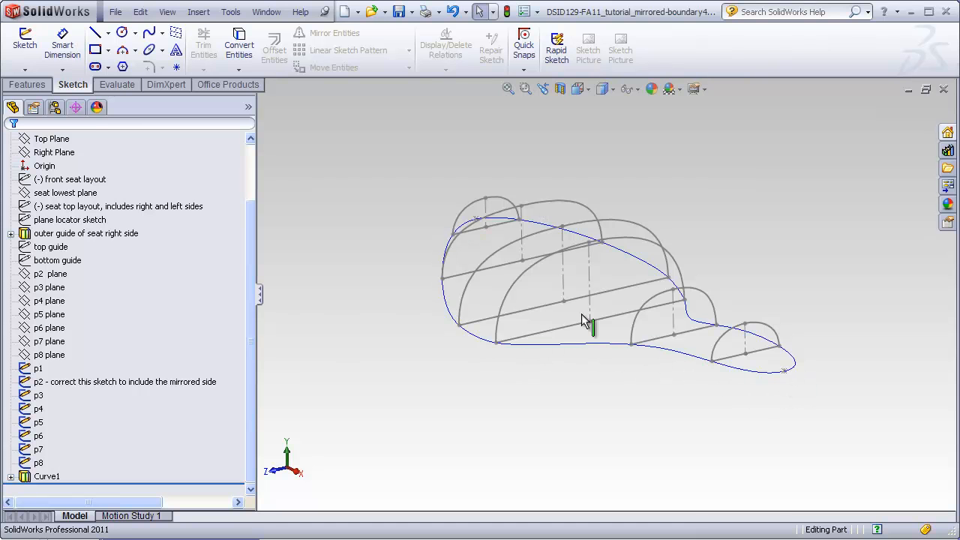
{"action": "middle_click_drag", "start_coordinate": [581, 313], "coordinate": [612, 274]}
{"action": "left_click_drag", "start_coordinate": [252, 315], "coordinate": [252, 259]}
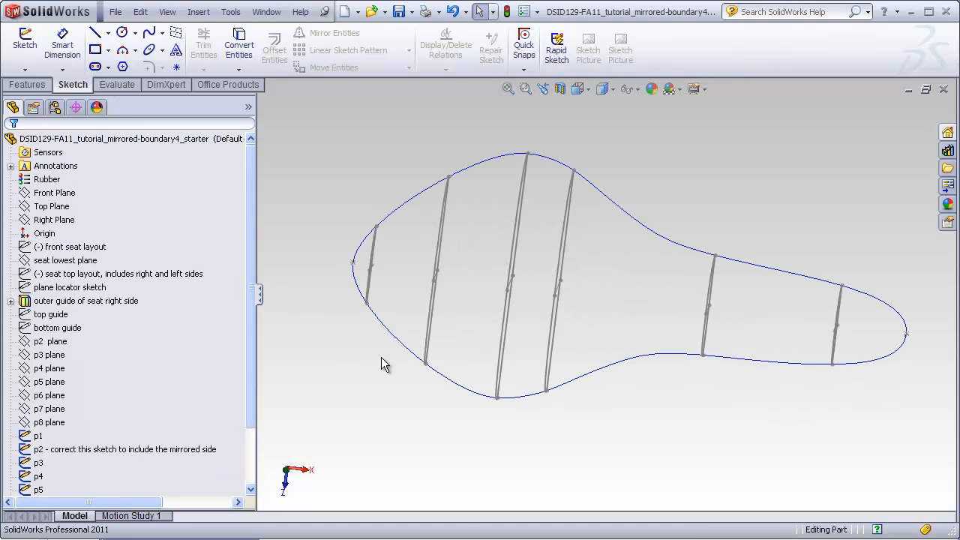
{"action": "mouse_move", "coordinate": [381, 357]}
{"action": "middle_mouse_down"}
{"action": "mouse_move", "coordinate": [454, 286]}
{"action": "mouse_move", "coordinate": [407, 307]}
{"action": "mouse_move", "coordinate": [448, 265]}
{"action": "middle_mouse_up"}
{"action": "right_click", "coordinate": [50, 314]}
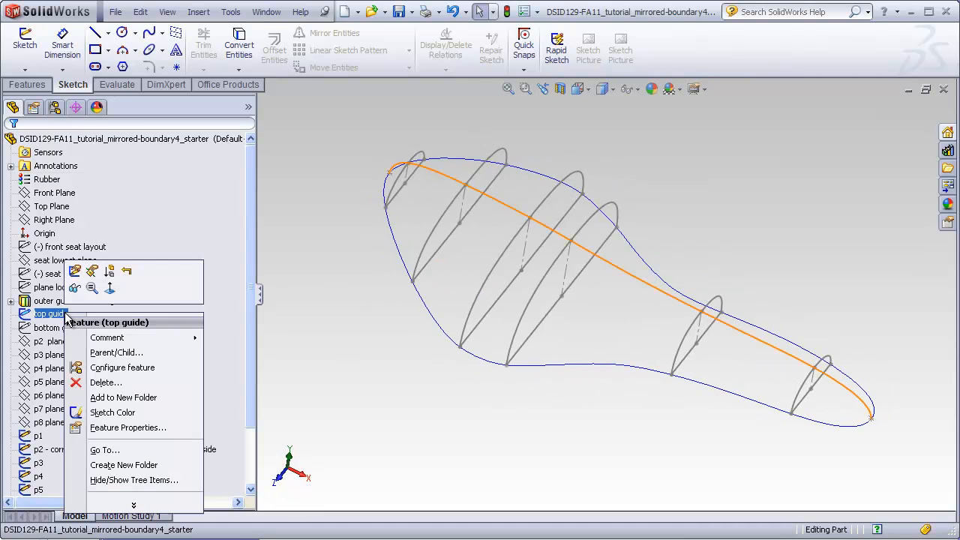
{"action": "left_click", "coordinate": [50, 328]}
{"action": "right_click", "coordinate": [59, 327]}
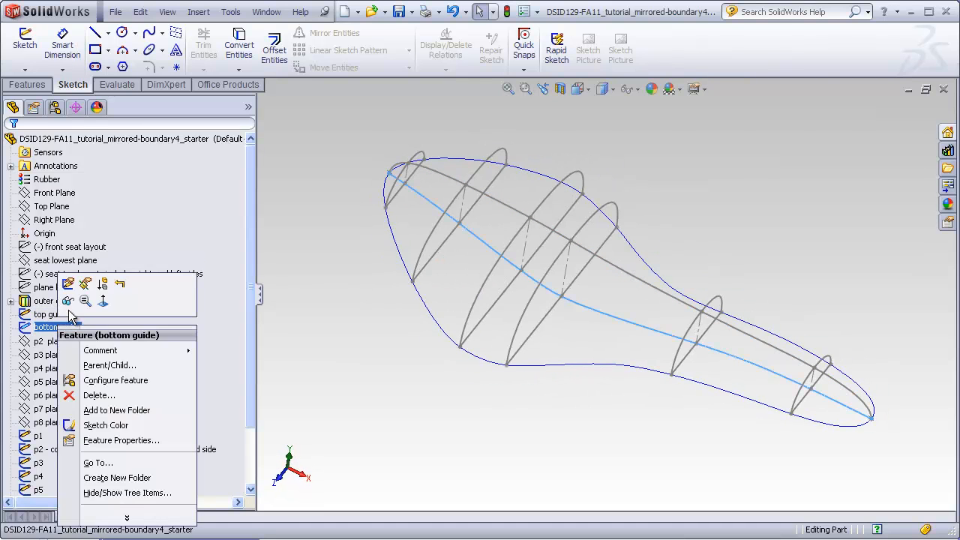
{"action": "left_click", "coordinate": [319, 354]}
{"action": "middle_click_drag", "start_coordinate": [384, 175], "coordinate": [370, 298]}
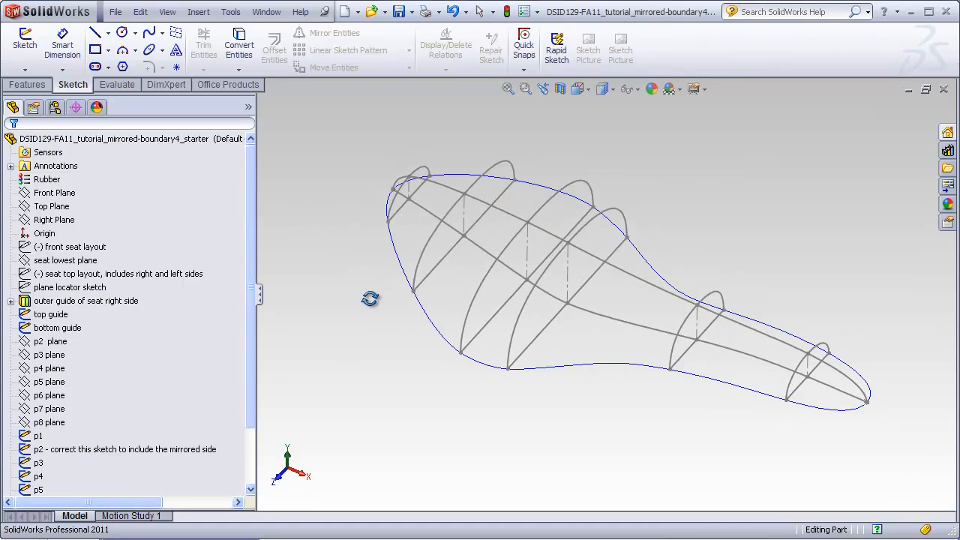
- Start a Boundary Boss/Base with the p1 point and the p2, p3 and p4 sketches as Direction 1 profiles
{"action": "left_click", "coordinate": [31, 87]}
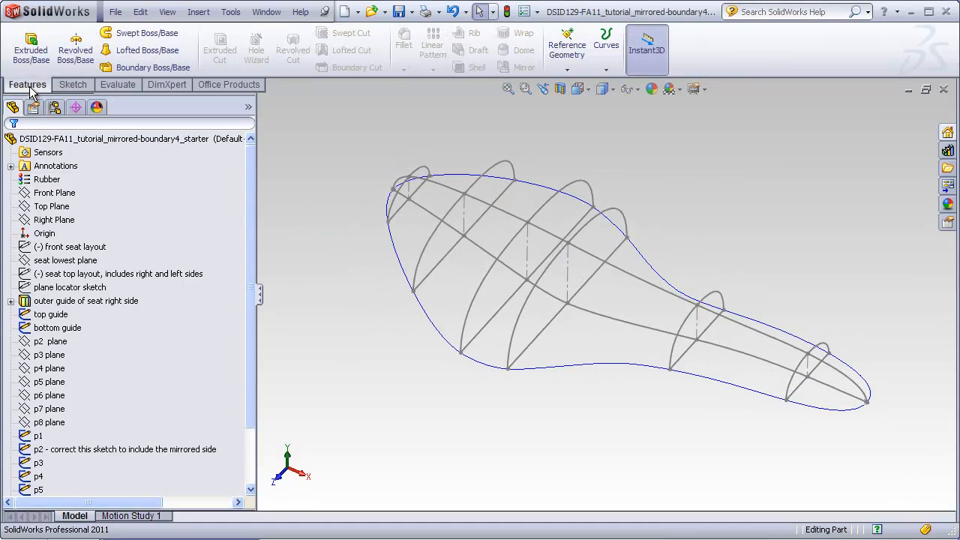
{"action": "left_click", "coordinate": [139, 66]}
{"action": "left_click", "coordinate": [261, 110]}
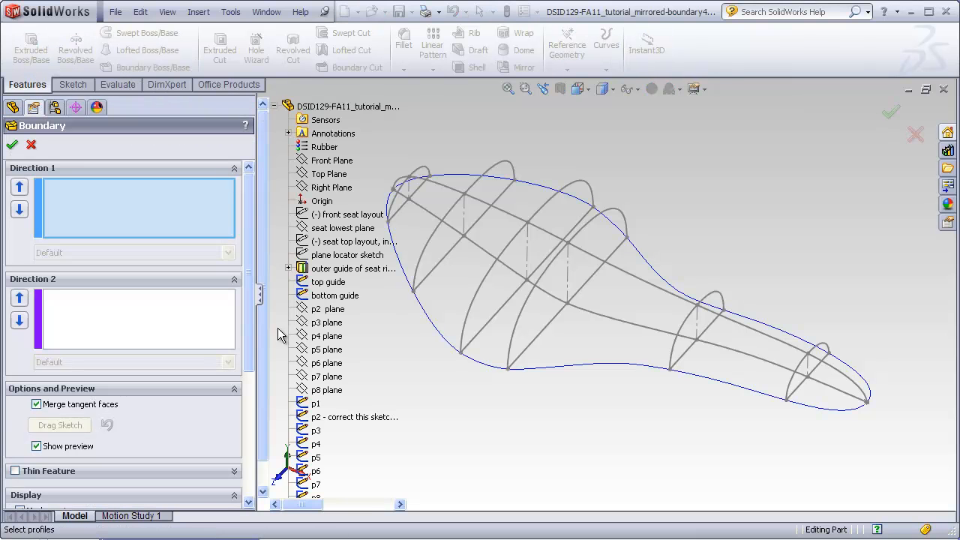
{"action": "scroll", "coordinate": [317, 401], "scroll_direction": "down", "scroll_amount": 1}
{"action": "left_click", "coordinate": [315, 378]}
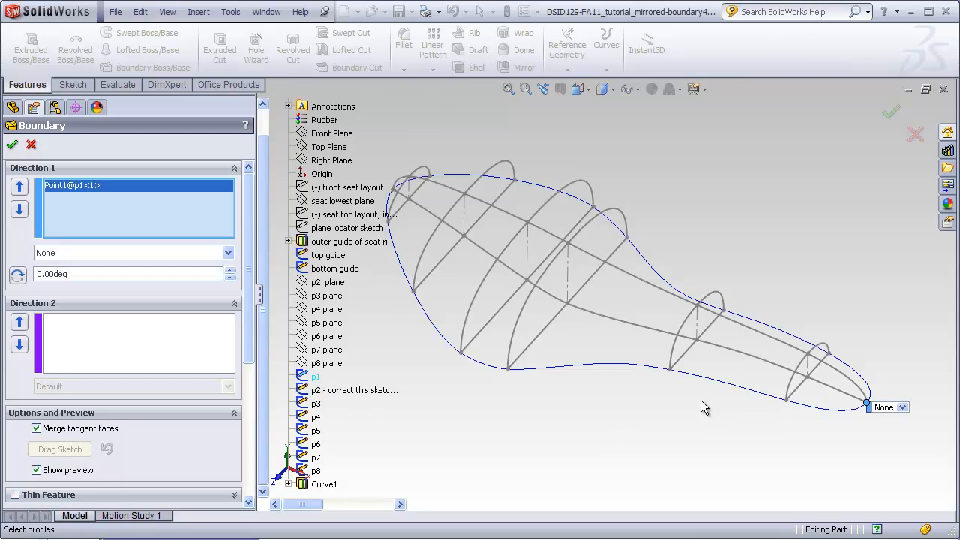
{"action": "scroll", "coordinate": [795, 361], "scroll_direction": "down", "scroll_amount": 3}
{"action": "left_click", "coordinate": [787, 362]}
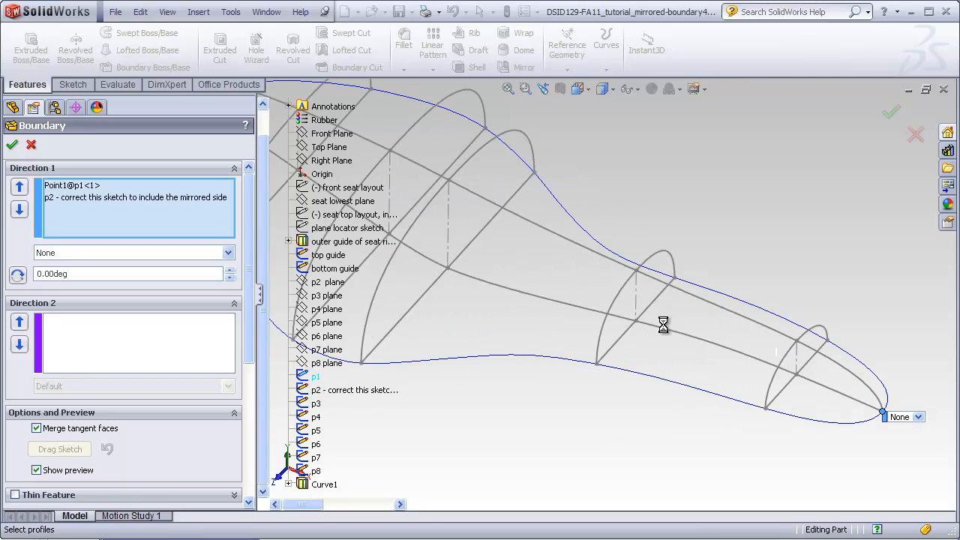
{"action": "left_click", "coordinate": [634, 291]}
{"action": "scroll", "coordinate": [495, 270], "scroll_direction": "up", "scroll_amount": 4}
{"action": "scroll", "coordinate": [491, 268], "scroll_direction": "down", "scroll_amount": 3}
- Add the p5, p6 and p7 profiles and the p8 point to the boundary's Direction 1
{"action": "left_click", "coordinate": [546, 264]}
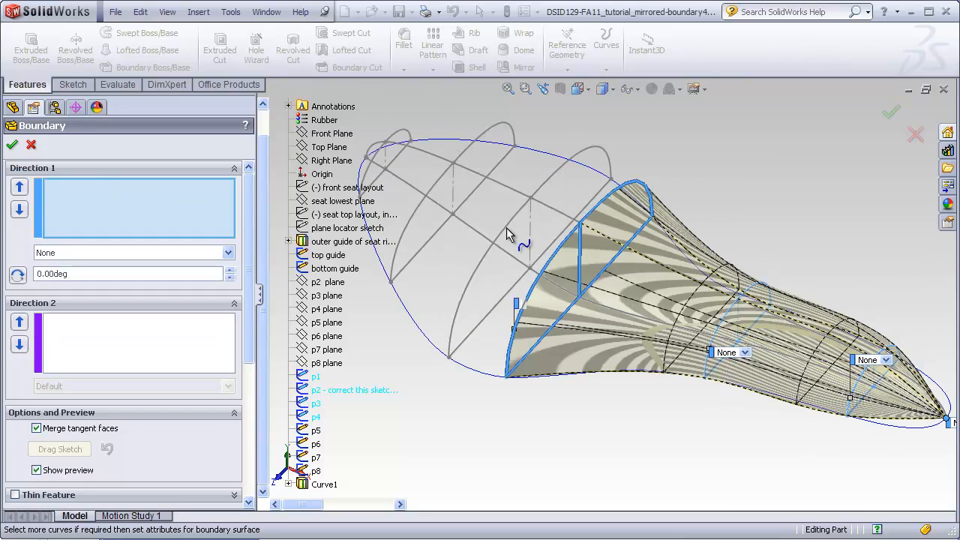
{"action": "left_click", "coordinate": [449, 180]}
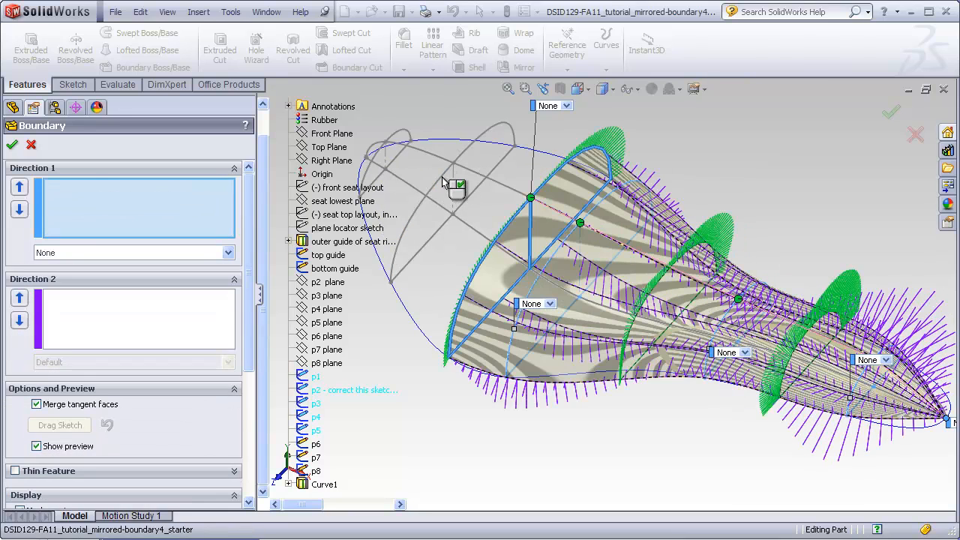
{"action": "left_click", "coordinate": [442, 180]}
{"action": "scroll", "coordinate": [399, 170], "scroll_direction": "down", "scroll_amount": 2}
{"action": "left_click", "coordinate": [396, 171]}
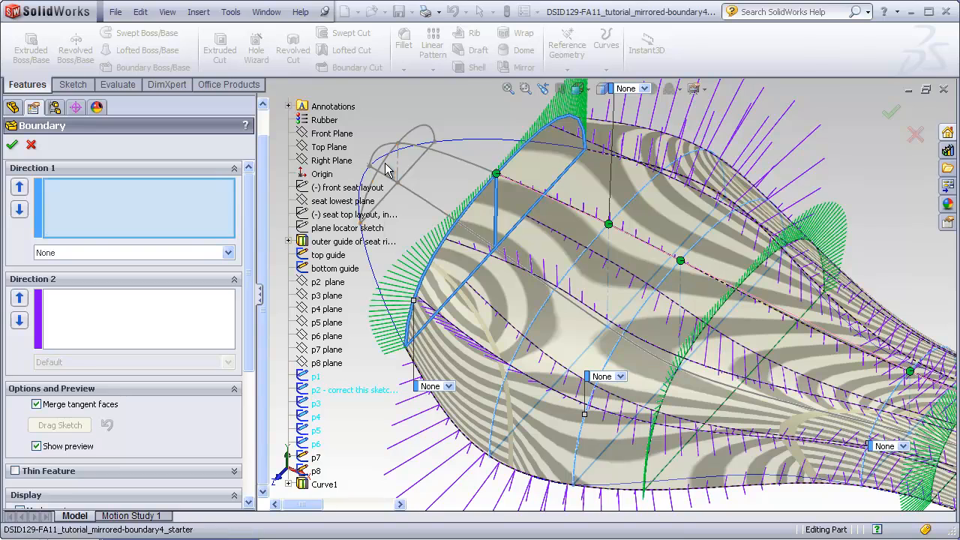
{"action": "left_click", "coordinate": [315, 472]}
{"action": "scroll", "coordinate": [439, 401], "scroll_direction": "up", "scroll_amount": 3}
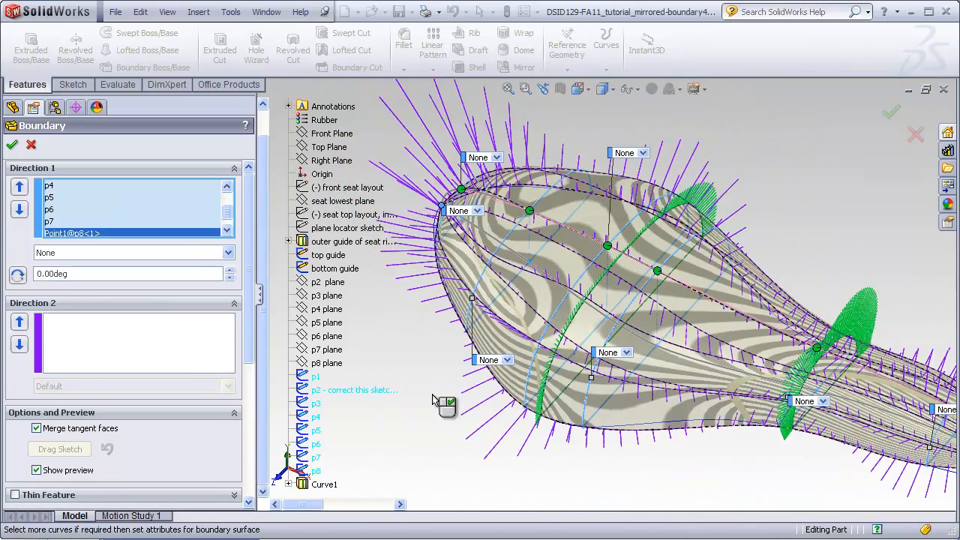
- Add the right outer guide, top guide, bottom guide and projected left curve as Direction 2 curves, and create the boundary solid
{"action": "left_click", "coordinate": [72, 332]}
{"action": "middle_click_drag", "start_coordinate": [497, 461], "coordinate": [508, 440]}
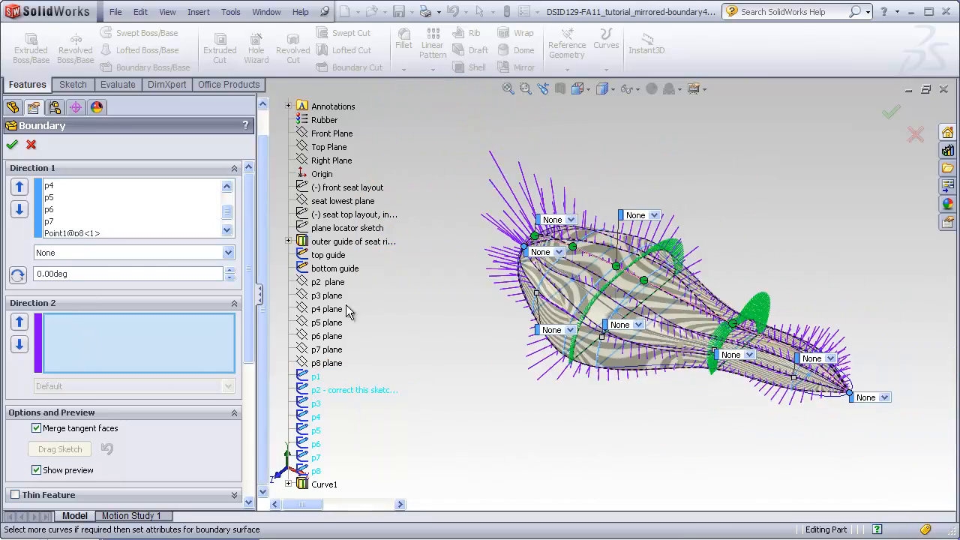
{"action": "left_click", "coordinate": [337, 242]}
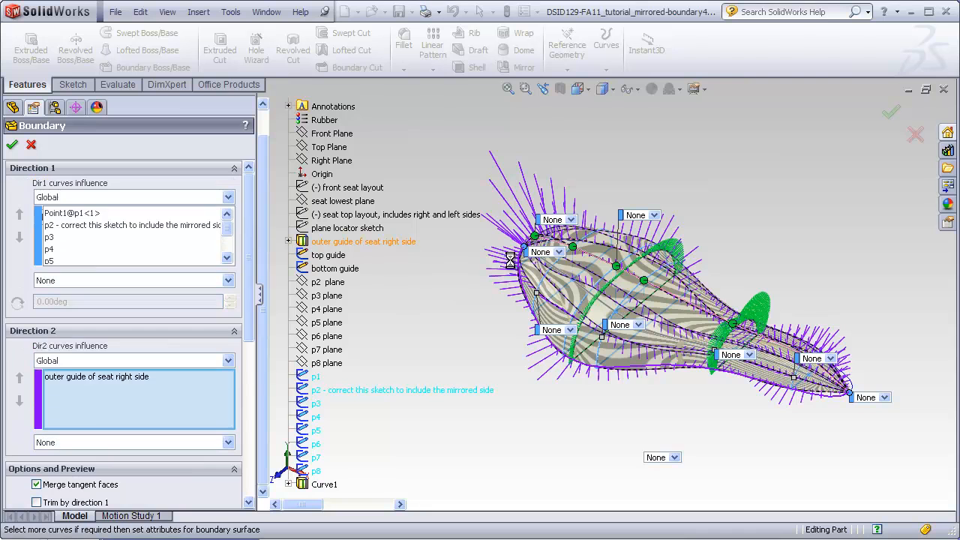
{"action": "left_click", "coordinate": [331, 255]}
{"action": "left_click", "coordinate": [334, 270]}
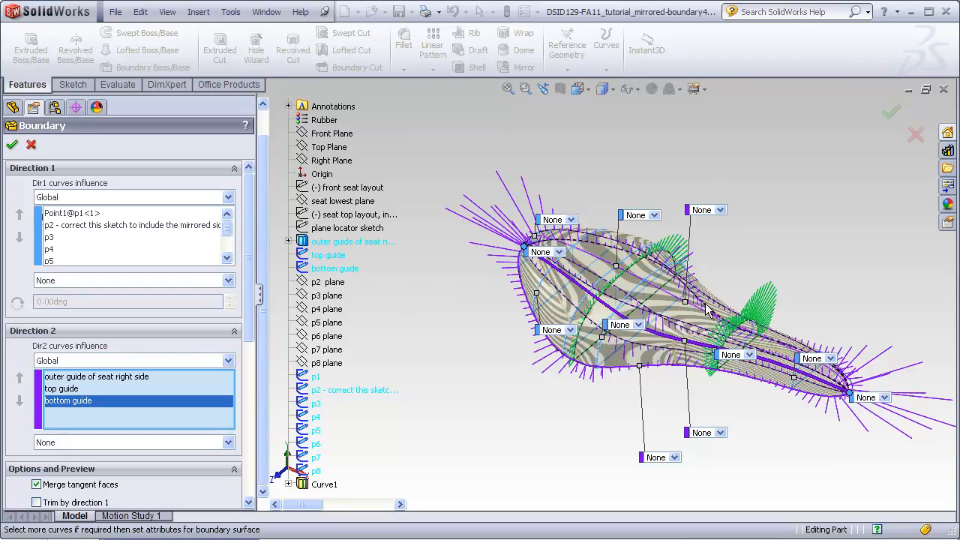
{"action": "middle_click_drag", "start_coordinate": [562, 249], "coordinate": [512, 258]}
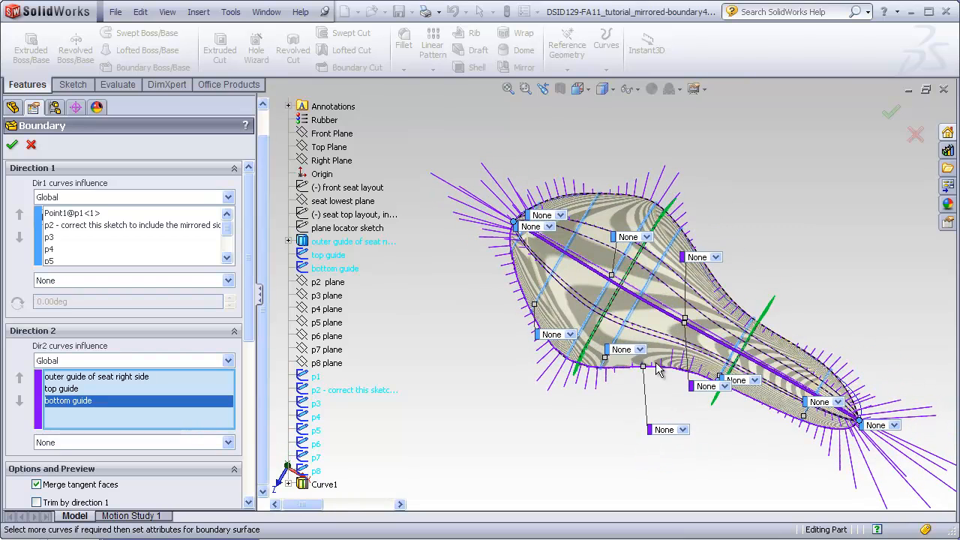
{"action": "middle_click_drag", "start_coordinate": [742, 420], "coordinate": [515, 321]}
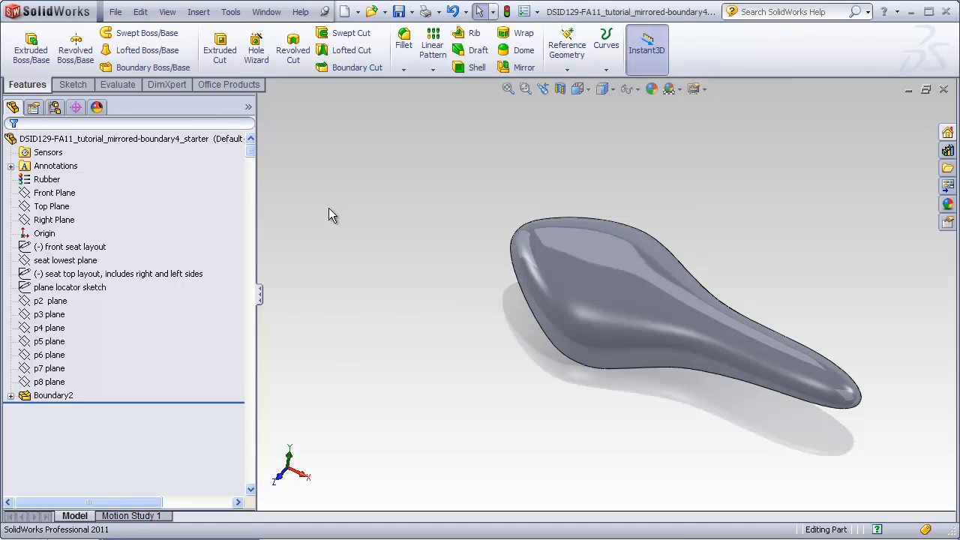
- Examine the full-width seat solid's shape in the top view and from other angles
{"action": "scroll", "coordinate": [750, 286], "scroll_direction": "down", "scroll_amount": 3}
{"action": "middle_click_drag", "start_coordinate": [760, 300], "coordinate": [784, 267]}
{"action": "left_click", "coordinate": [582, 90]}
{"action": "left_click", "coordinate": [598, 108]}
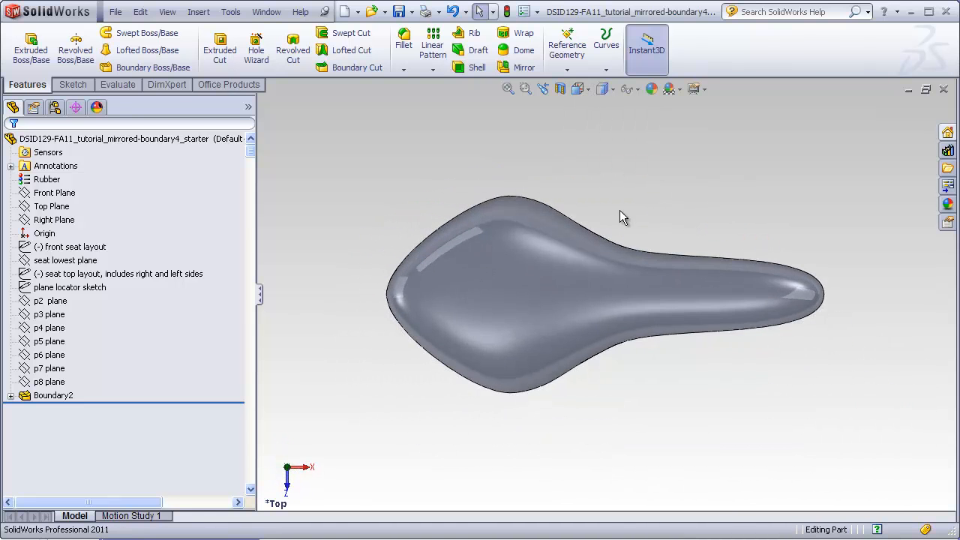
{"action": "middle_click_drag", "start_coordinate": [713, 445], "coordinate": [697, 278]}
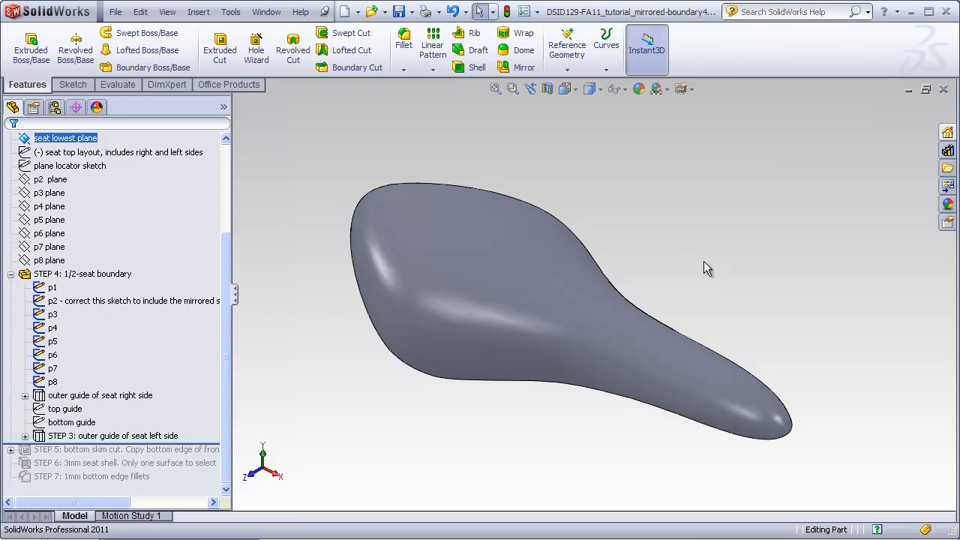
- In the example part, examine the left outer guide curve, its bottom edge and outer edge sketches, and the seat boundary feature
{"action": "left_click_drag", "start_coordinate": [228, 258], "coordinate": [229, 162]}
{"action": "left_click_drag", "start_coordinate": [232, 253], "coordinate": [235, 261]}
{"action": "left_click", "coordinate": [24, 436]}
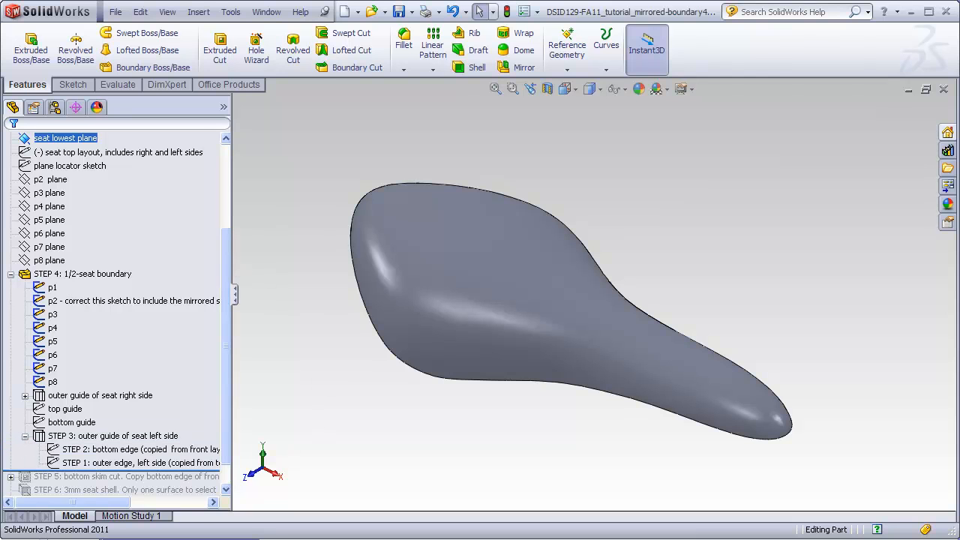
{"action": "left_click", "coordinate": [153, 464]}
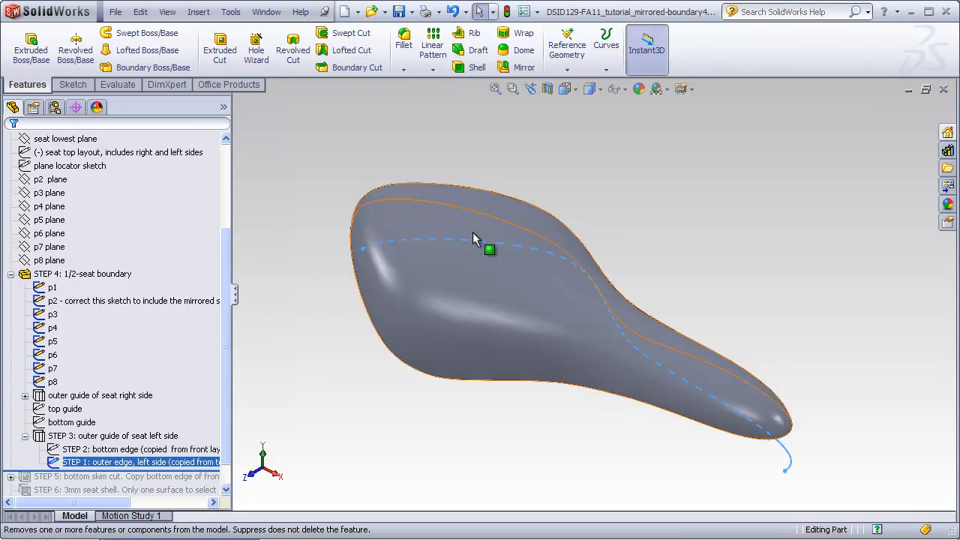
{"action": "middle_click_drag", "start_coordinate": [686, 368], "coordinate": [670, 355]}
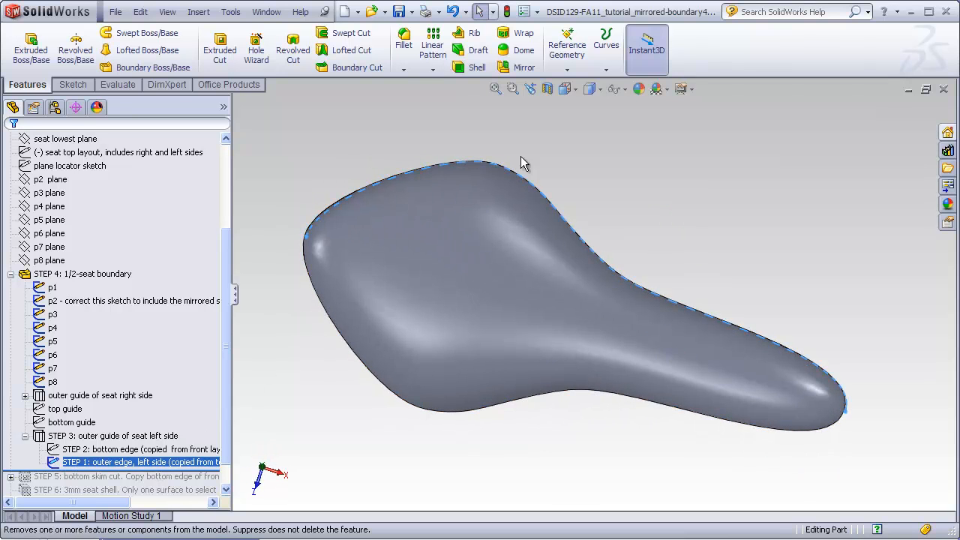
{"action": "middle_click_drag", "start_coordinate": [542, 442], "coordinate": [553, 308]}
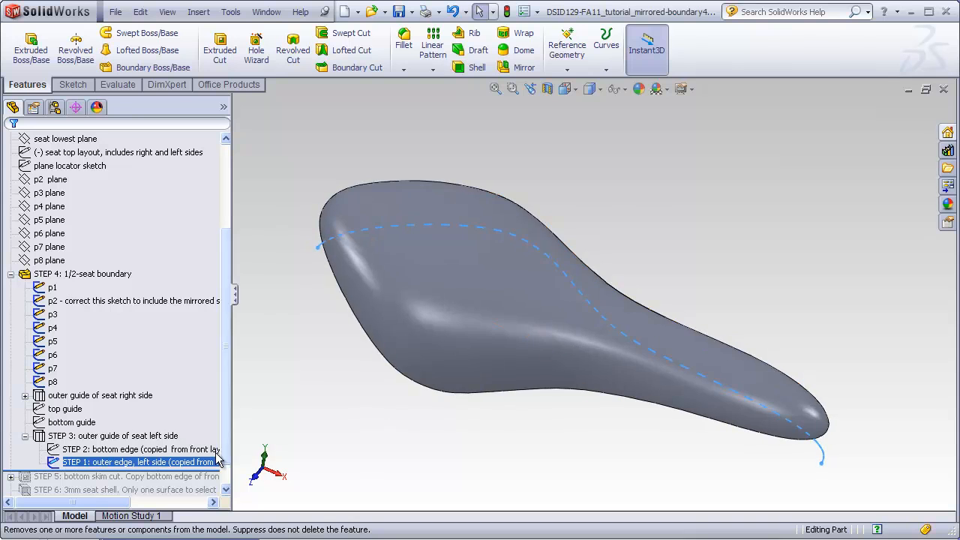
{"action": "left_click", "coordinate": [215, 450]}
{"action": "middle_click_drag", "start_coordinate": [270, 420], "coordinate": [253, 458]}
{"action": "left_click", "coordinate": [157, 436]}
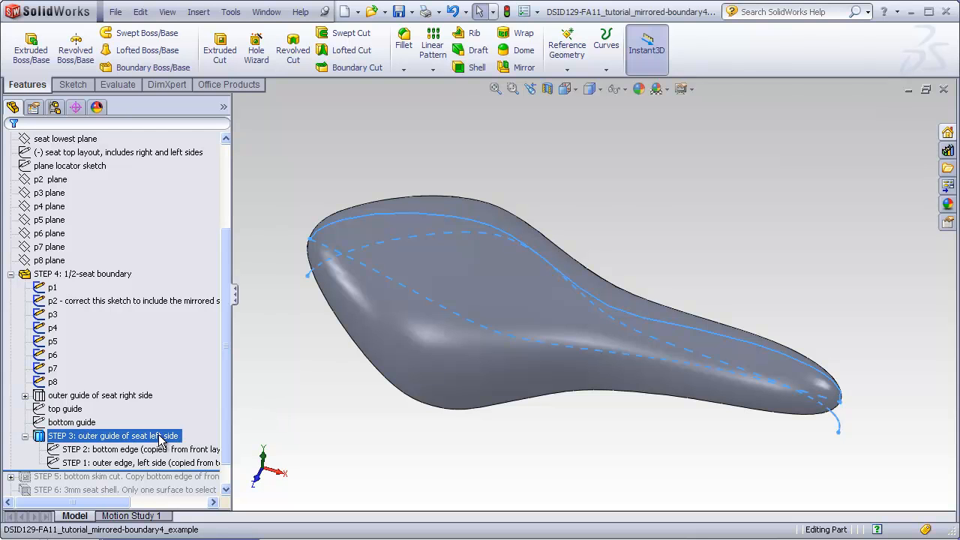
{"action": "left_click", "coordinate": [291, 350]}
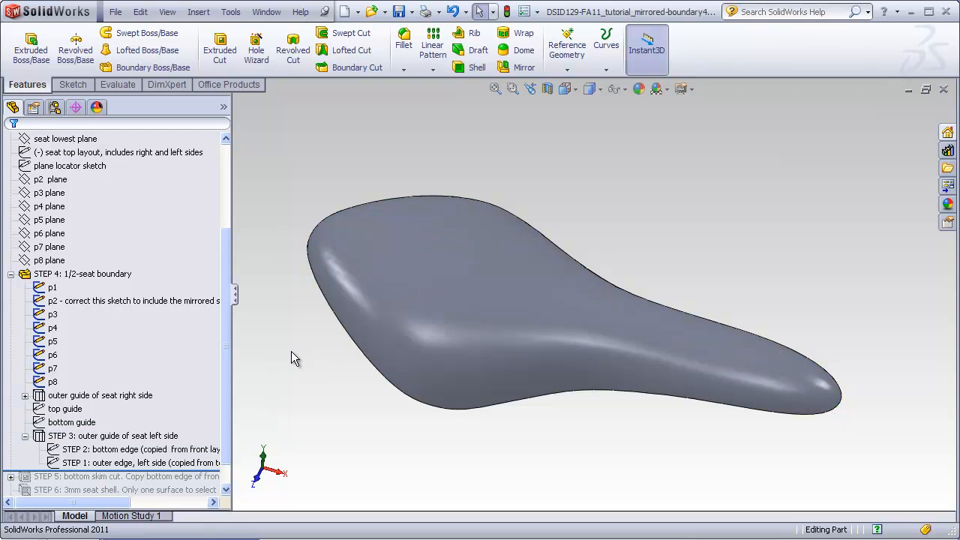
{"action": "left_click", "coordinate": [80, 274]}
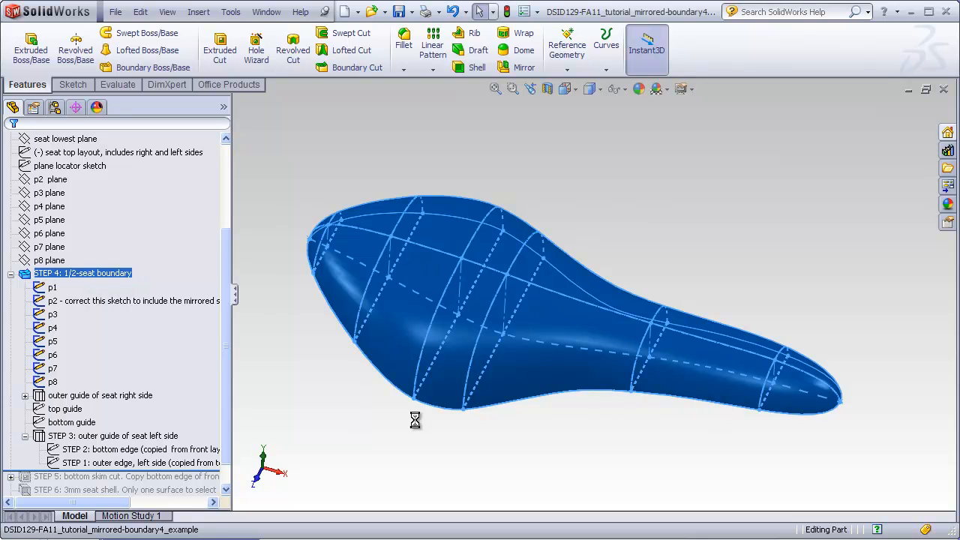
{"action": "left_click", "coordinate": [350, 403]}
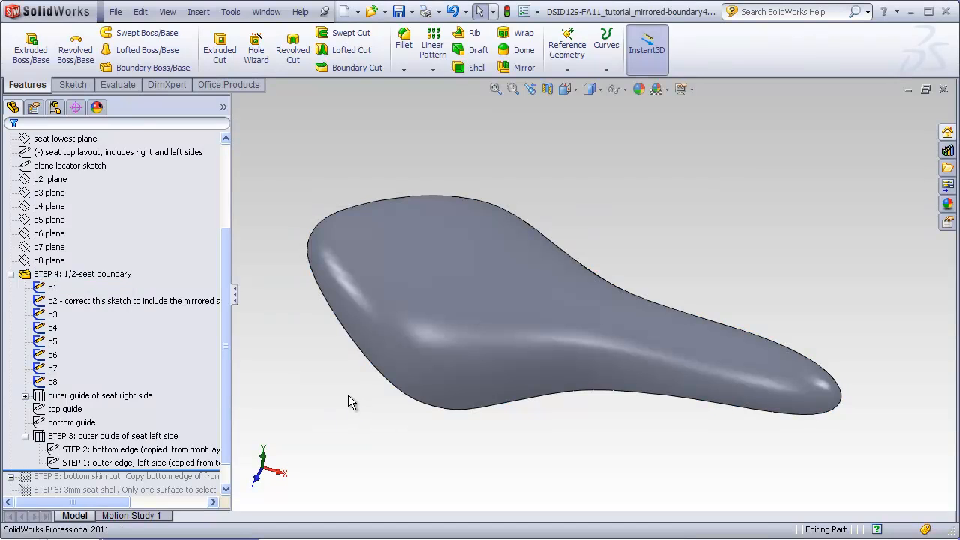
- In the example part, examine the corrected p2 profile near the seat's nose, and return to the starter part
{"action": "left_click", "coordinate": [202, 302]}
{"action": "mouse_move", "coordinate": [439, 427]}
{"action": "middle_mouse_down"}
{"action": "mouse_move", "coordinate": [398, 368]}
{"action": "mouse_move", "coordinate": [389, 401]}
{"action": "middle_mouse_up"}
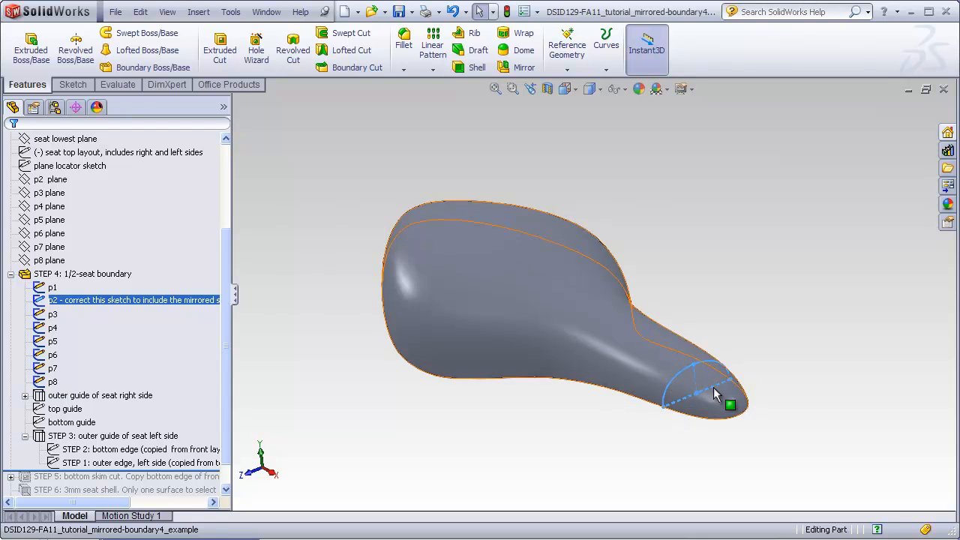
{"action": "key", "text": "ctrl+Tab"}
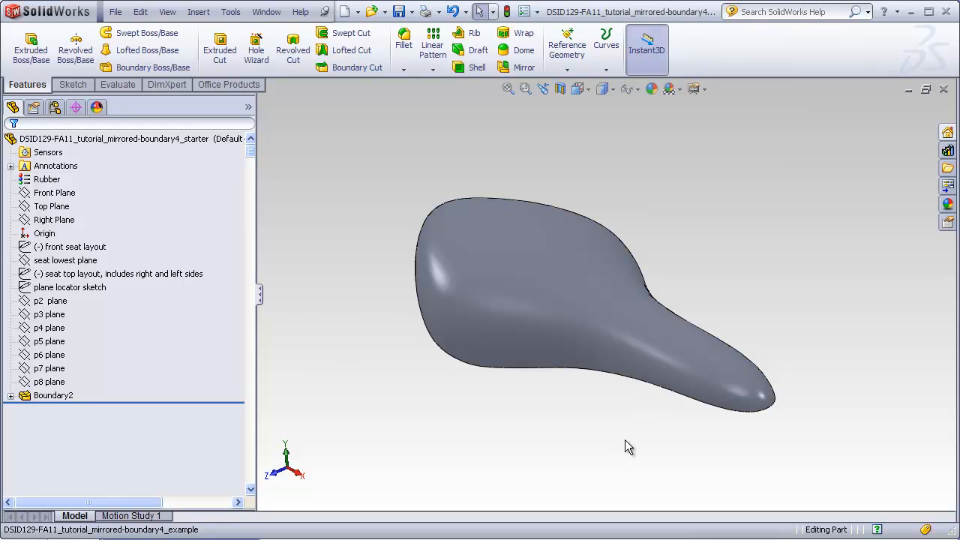
- Try to shell the seat to a 3 mm wall thickness with its bottom face removed
{"action": "middle_click_drag", "start_coordinate": [623, 445], "coordinate": [475, 328]}
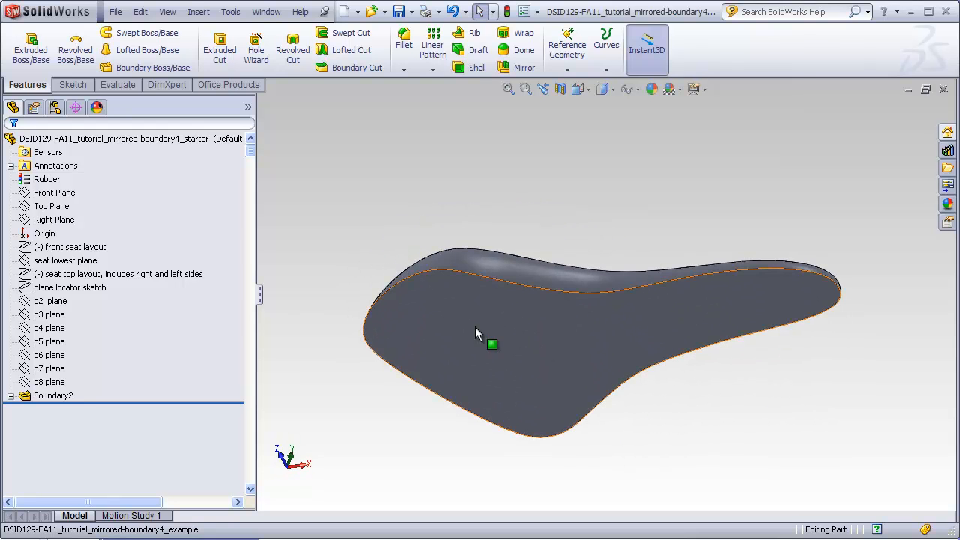
{"action": "left_click", "coordinate": [436, 308]}
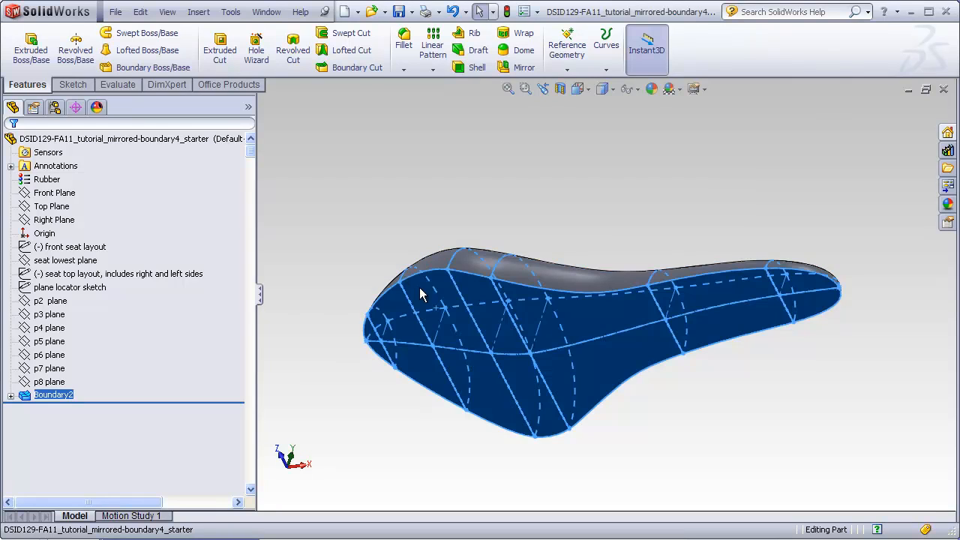
{"action": "left_click", "coordinate": [457, 68]}
{"action": "type", "text": "3"}
{"action": "left_click", "coordinate": [11, 145]}
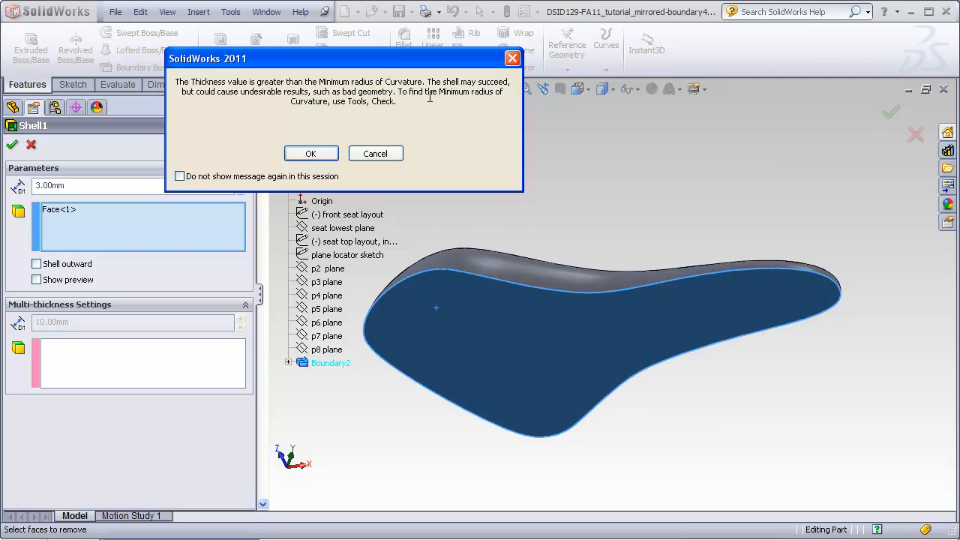
{"action": "left_click", "coordinate": [180, 176]}
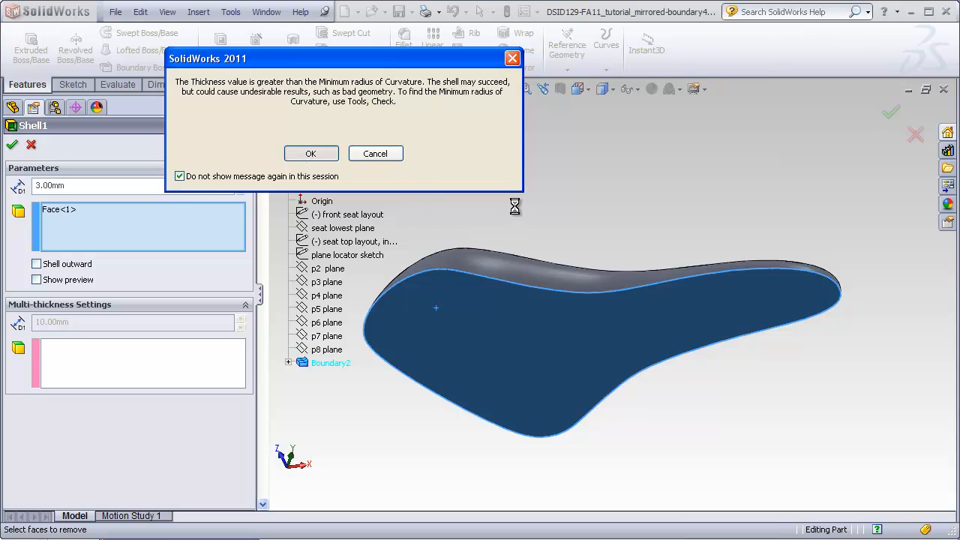
{"action": "middle_click_drag", "start_coordinate": [515, 207], "coordinate": [496, 323]}
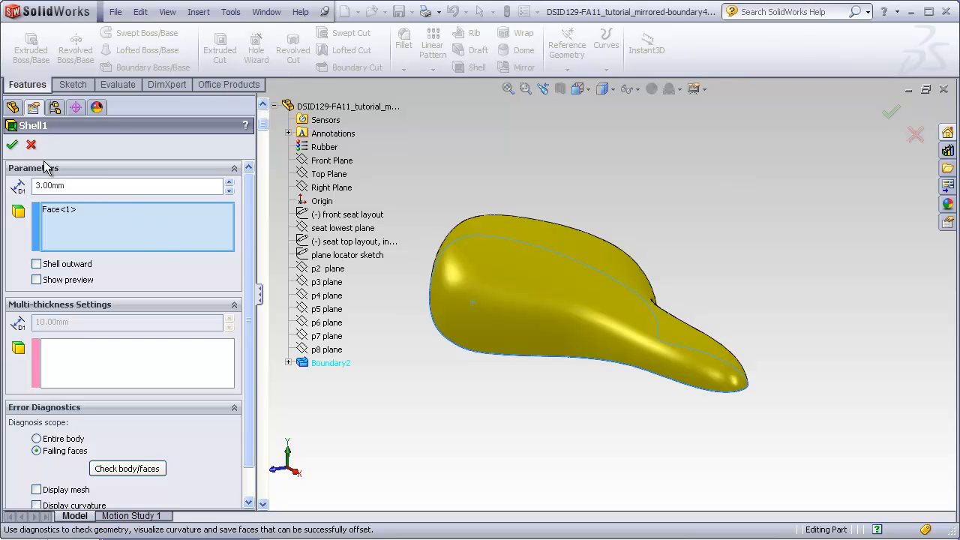
{"action": "left_click", "coordinate": [13, 145]}
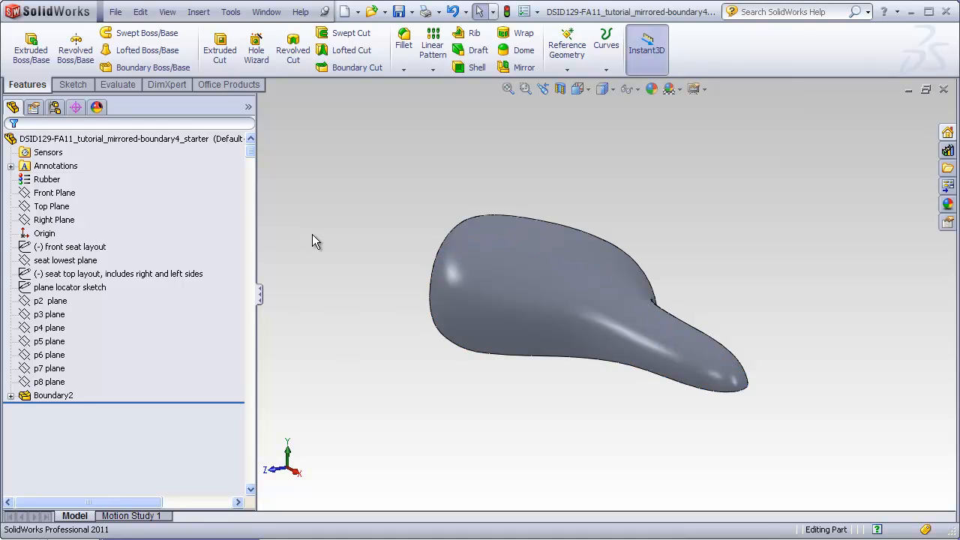
- Examine the seat's outer edge and its pointed ends at the rear and the nose
{"action": "mouse_move", "coordinate": [337, 227]}
{"action": "middle_mouse_down"}
{"action": "mouse_move", "coordinate": [357, 242]}
{"action": "mouse_move", "coordinate": [349, 238]}
{"action": "middle_mouse_up"}
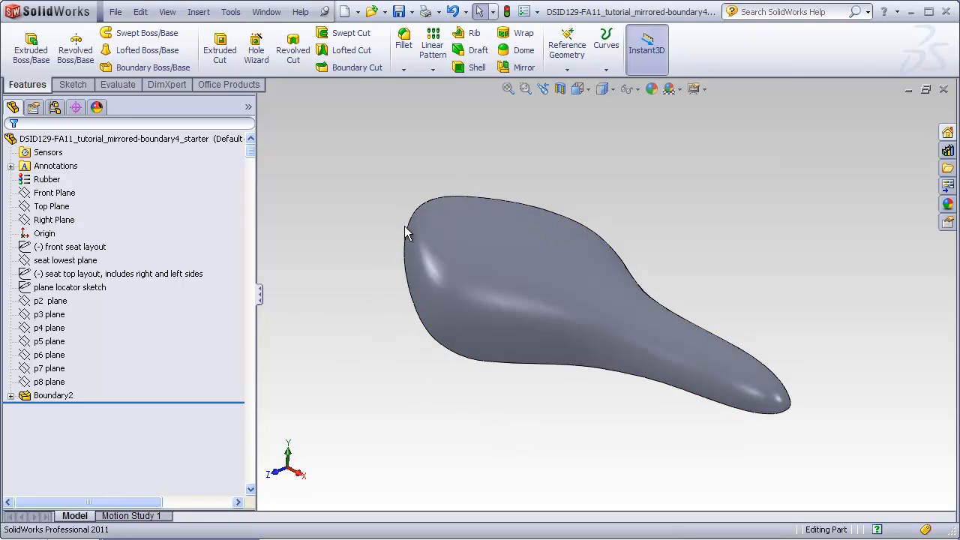
{"action": "middle_click_drag", "start_coordinate": [540, 370], "coordinate": [481, 412]}
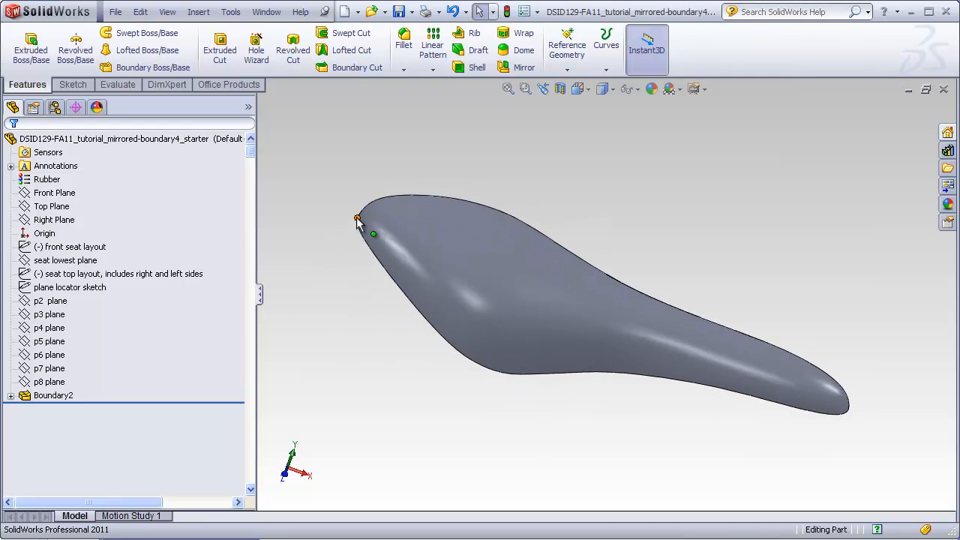
{"action": "middle_click_drag", "start_coordinate": [789, 464], "coordinate": [748, 463]}
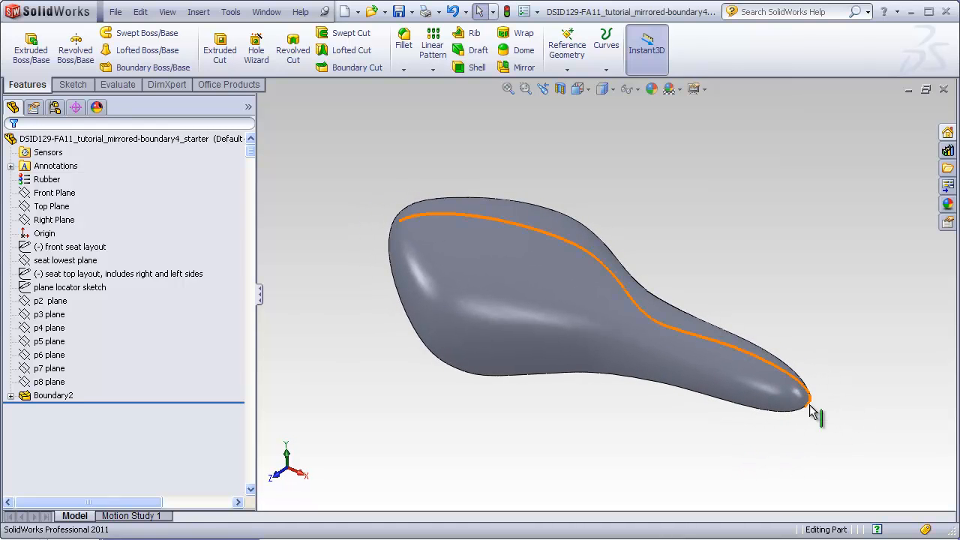
{"action": "mouse_move", "coordinate": [607, 416]}
{"action": "middle_mouse_down"}
{"action": "mouse_move", "coordinate": [687, 454]}
{"action": "mouse_move", "coordinate": [592, 398]}
{"action": "mouse_move", "coordinate": [600, 401]}
{"action": "middle_mouse_up"}
{"action": "scroll", "coordinate": [772, 404], "scroll_direction": "down", "scroll_amount": 5}
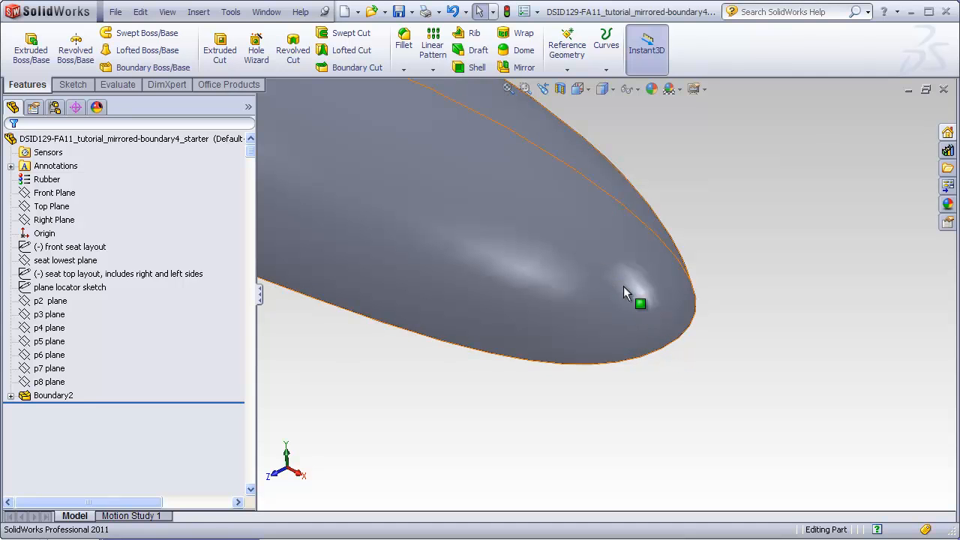
{"action": "left_click", "coordinate": [507, 89]}
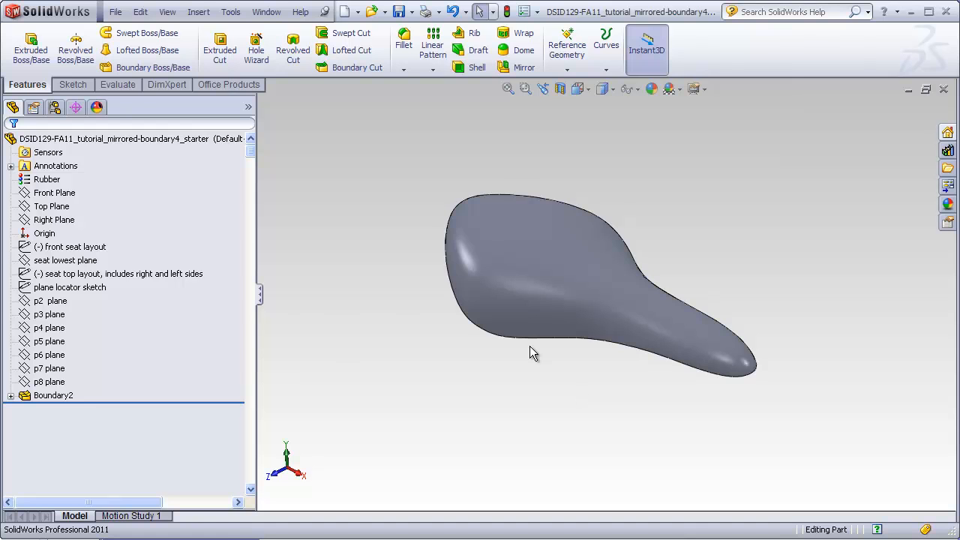
- Examine the seat in the front view and its underside edges at the nose and rear from below
{"action": "left_click", "coordinate": [582, 94]}
{"action": "left_click", "coordinate": [594, 110]}
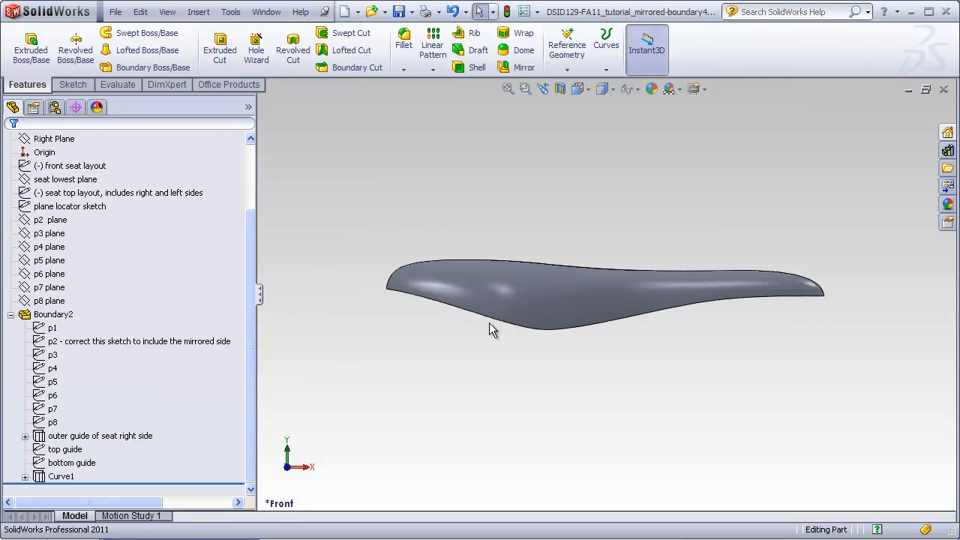
{"action": "middle_click_drag", "start_coordinate": [740, 334], "coordinate": [806, 316]}
{"action": "scroll", "coordinate": [799, 309], "scroll_direction": "down", "scroll_amount": 3}
{"action": "scroll", "coordinate": [799, 308], "scroll_direction": "down", "scroll_amount": 2}
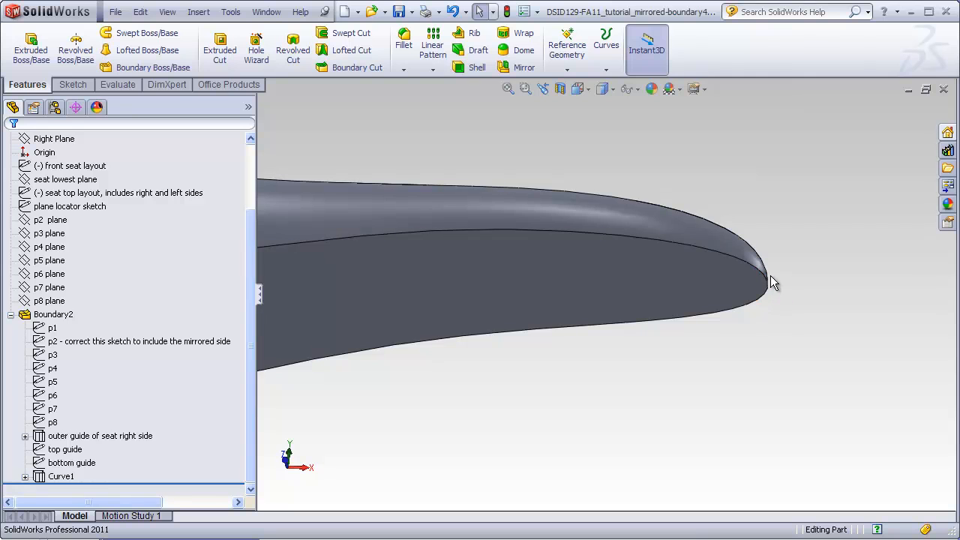
{"action": "scroll", "coordinate": [570, 325], "scroll_direction": "up", "scroll_amount": 5}
{"action": "middle_click_drag", "start_coordinate": [570, 325], "coordinate": [354, 283]}
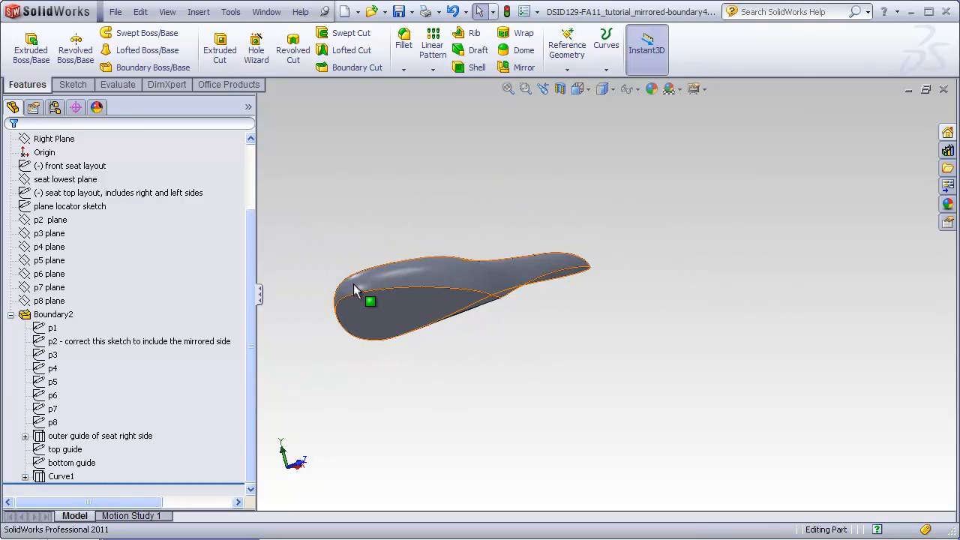
{"action": "middle_click_drag", "start_coordinate": [421, 326], "coordinate": [354, 274]}
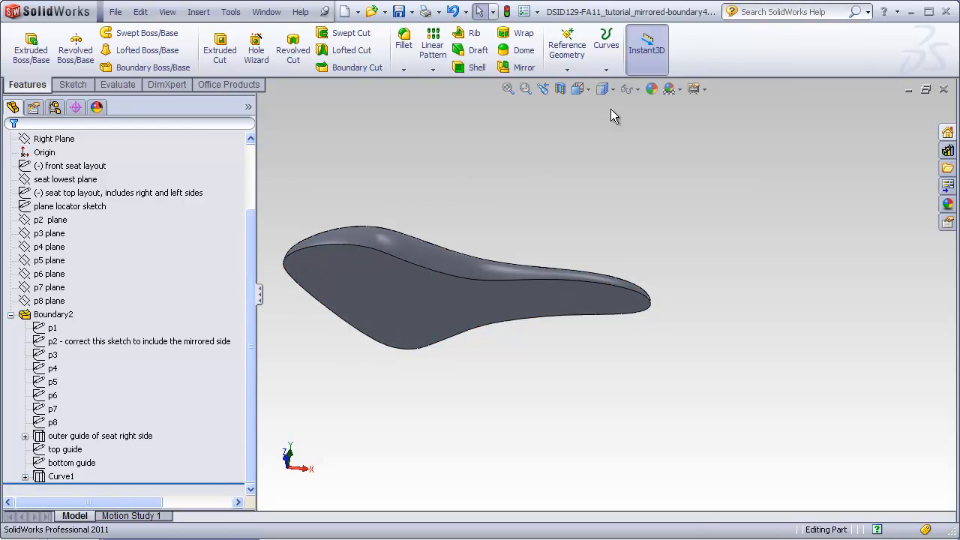
- Start a sketch on the Front Plane in the front view and show the front seat layout sketch
{"action": "left_click", "coordinate": [583, 91]}
{"action": "left_click", "coordinate": [592, 121]}
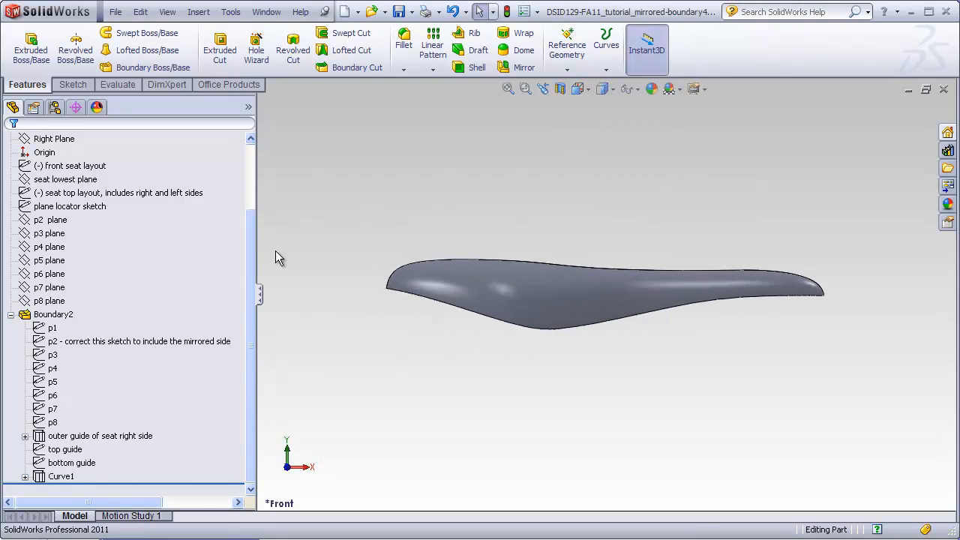
{"action": "left_click_drag", "start_coordinate": [252, 255], "coordinate": [248, 179]}
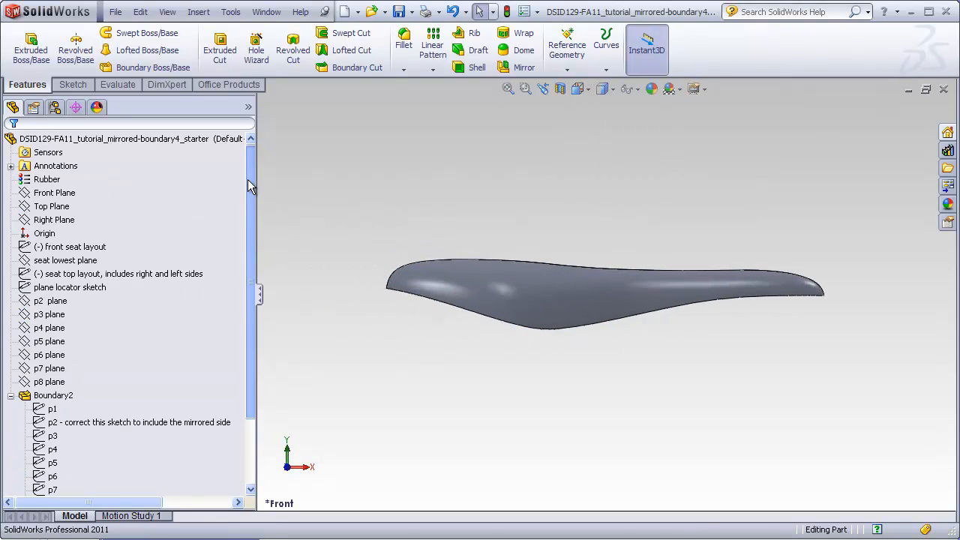
{"action": "left_click", "coordinate": [67, 193]}
{"action": "left_click", "coordinate": [73, 84]}
{"action": "left_click", "coordinate": [25, 49]}
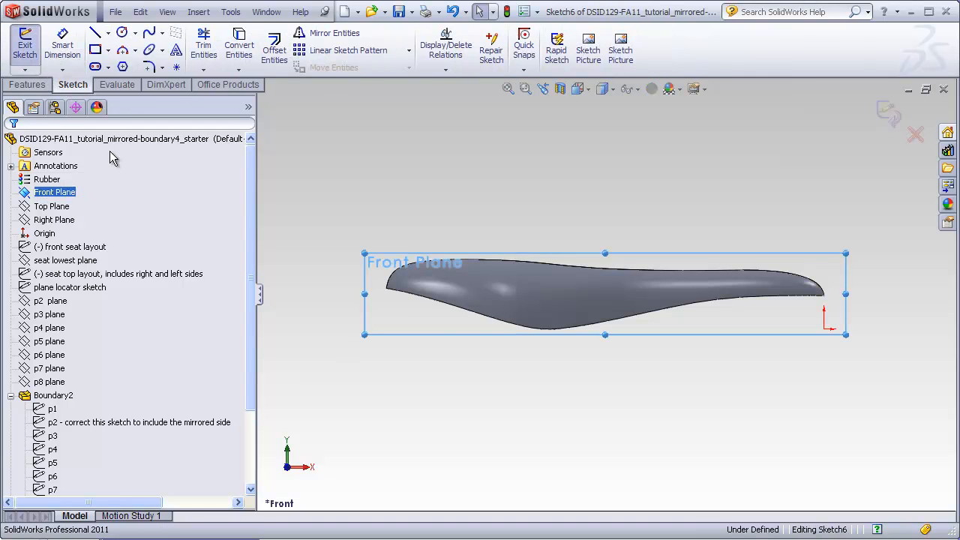
{"action": "right_click", "coordinate": [98, 247]}
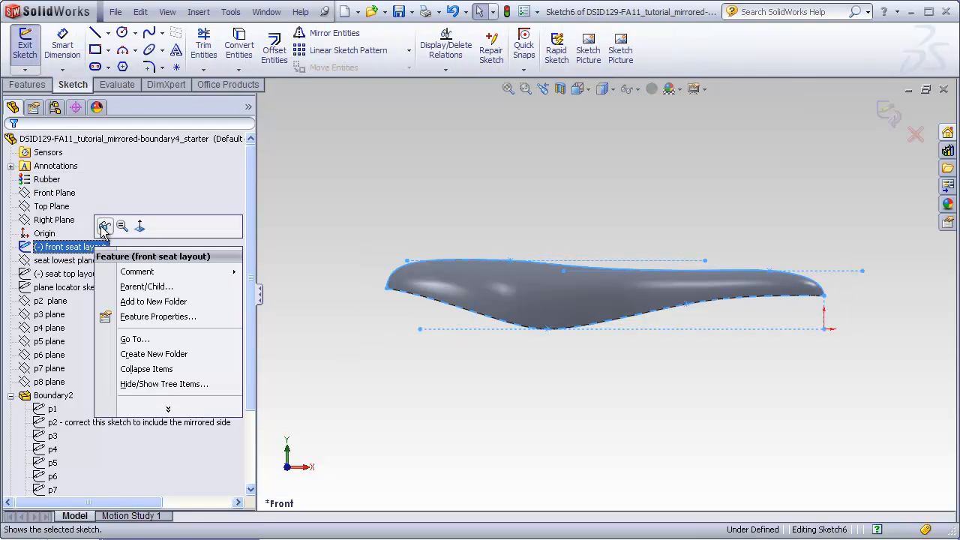
{"action": "left_click", "coordinate": [104, 227]}
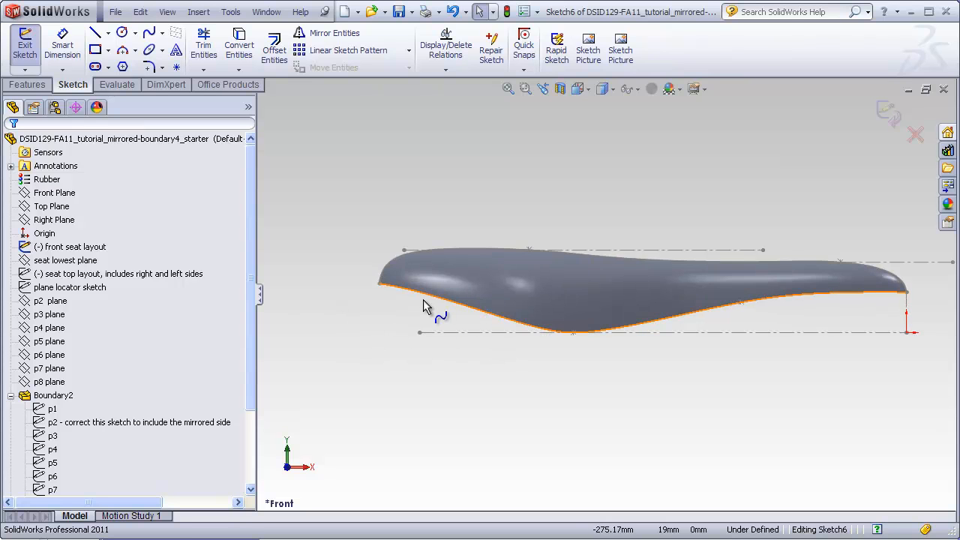
- Convert the bottom edge spline of the front seat layout into the new sketch
{"action": "scroll", "coordinate": [420, 294], "scroll_direction": "down", "scroll_amount": 5}
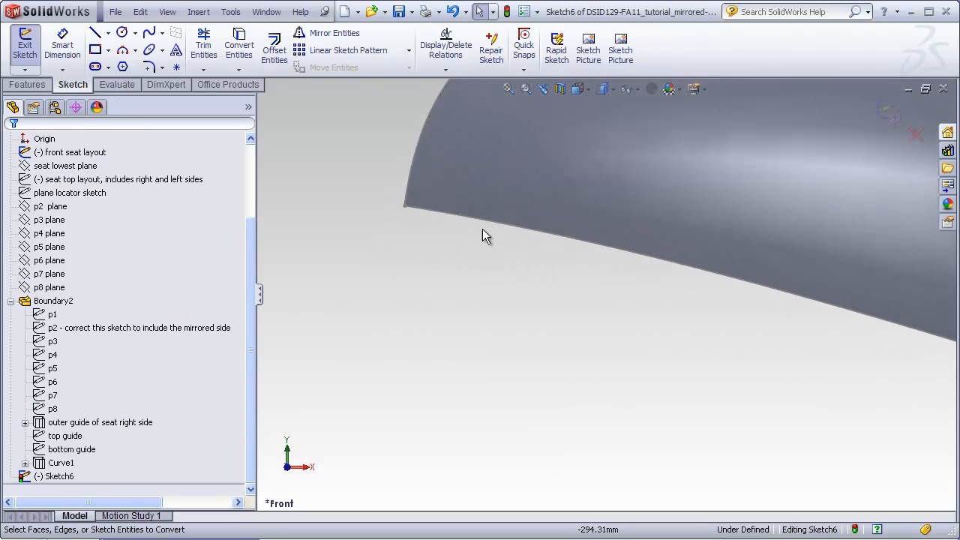
{"action": "left_click", "coordinate": [238, 47]}
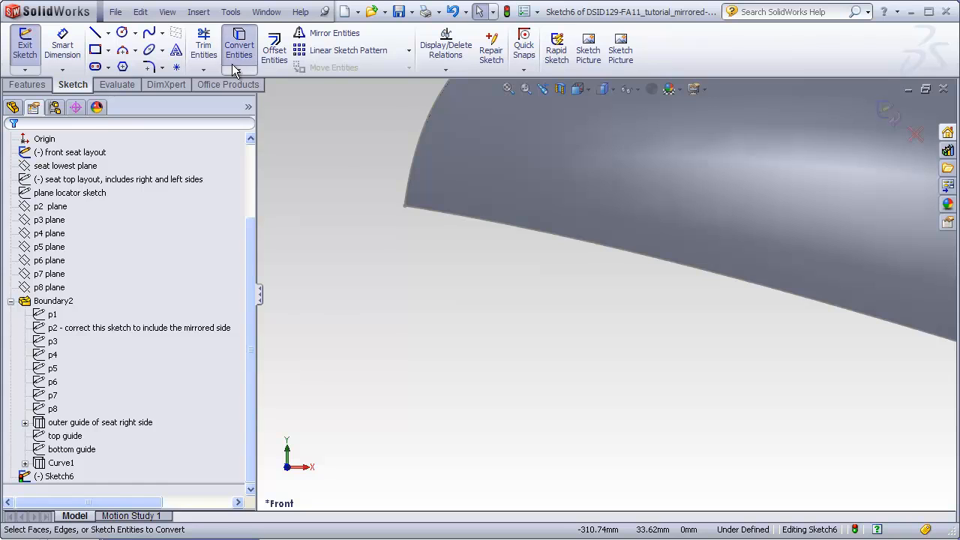
{"action": "left_click", "coordinate": [430, 212]}
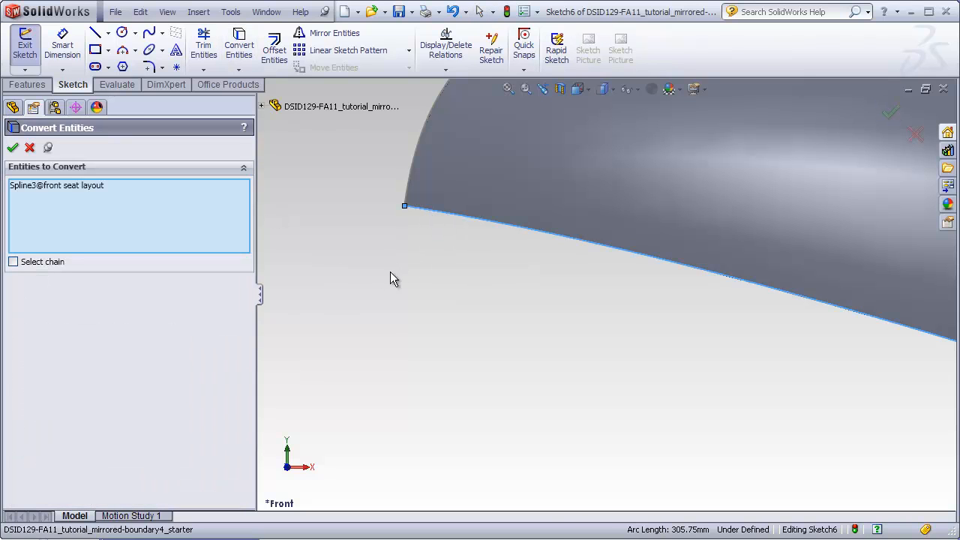
{"action": "left_click", "coordinate": [13, 147]}
{"action": "left_click", "coordinate": [13, 148]}
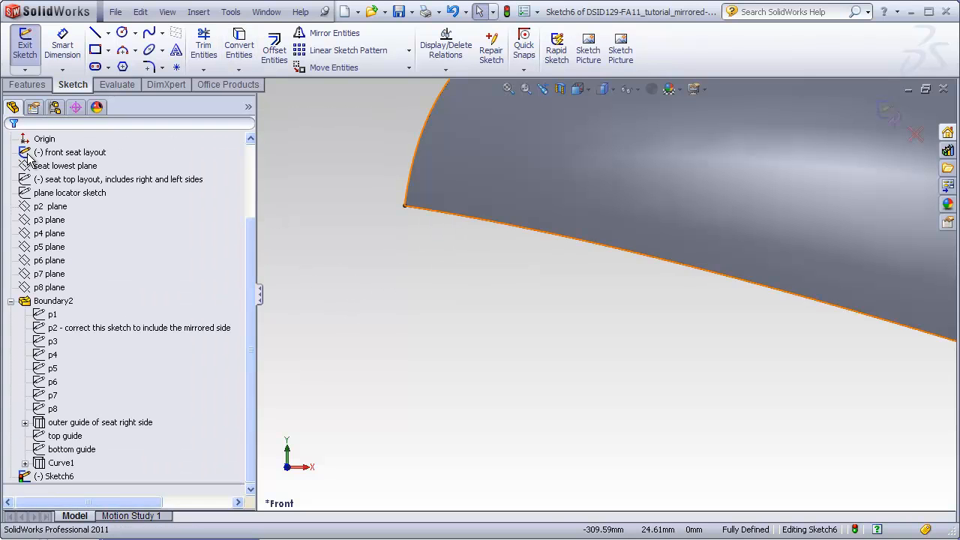
- Lengthen both ends of the converted bottom curve so they reach past the seat's rear and nose
{"action": "left_click_drag", "start_coordinate": [404, 210], "coordinate": [366, 201]}
{"action": "left_click", "coordinate": [374, 213]}
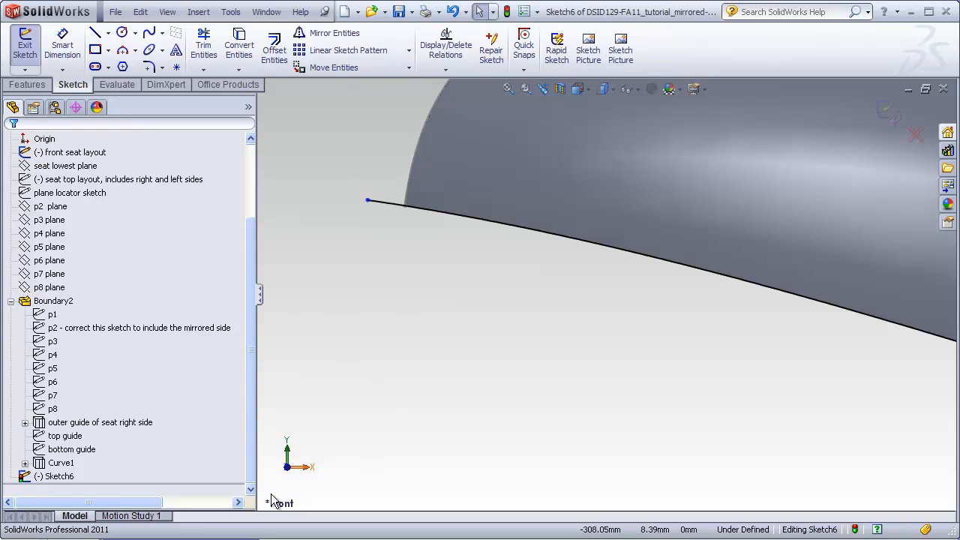
{"action": "scroll", "coordinate": [806, 412], "scroll_direction": "up", "scroll_amount": 6}
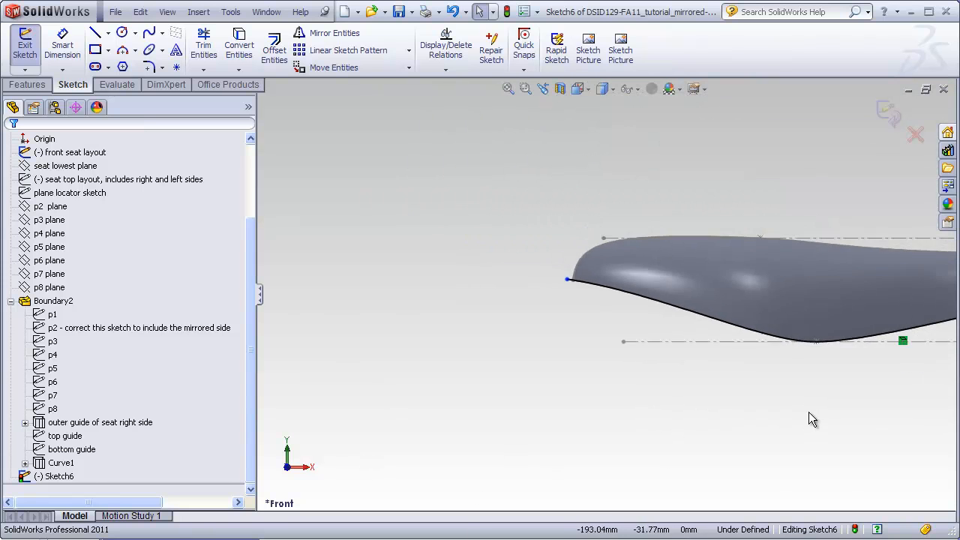
{"action": "scroll", "coordinate": [800, 281], "scroll_direction": "down", "scroll_amount": 3}
{"action": "scroll", "coordinate": [772, 276], "scroll_direction": "down", "scroll_amount": 5}
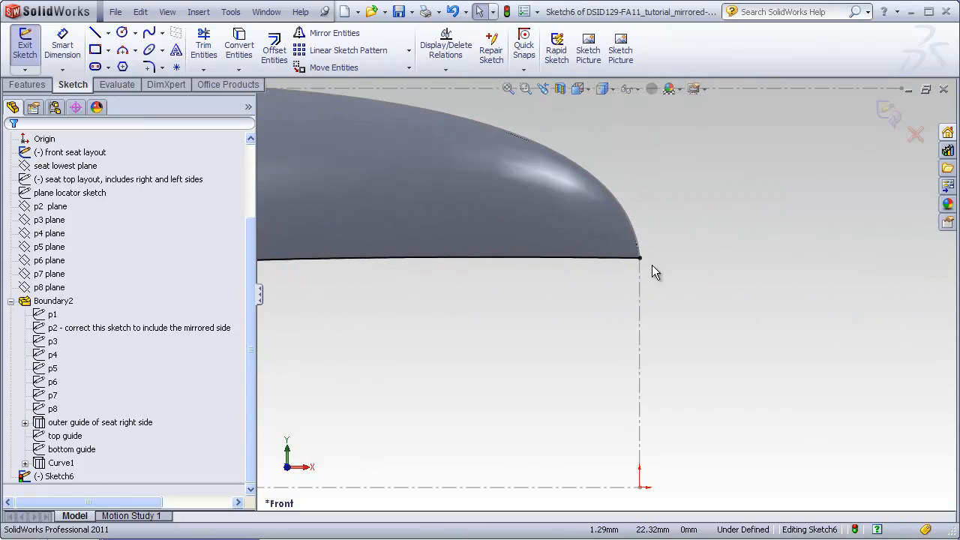
{"action": "left_click_drag", "start_coordinate": [642, 260], "coordinate": [674, 259]}
{"action": "left_click", "coordinate": [677, 298]}
- Offset the lengthened bottom curve 1 mm upward into the seat body with a dimension added
{"action": "scroll", "coordinate": [664, 215], "scroll_direction": "down", "scroll_amount": 2}
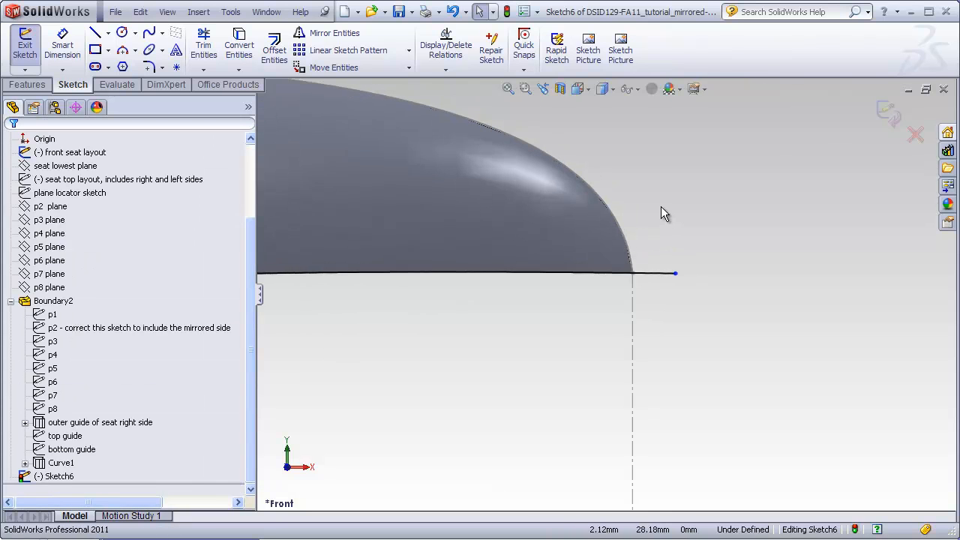
{"action": "left_click", "coordinate": [276, 53]}
{"action": "scroll", "coordinate": [645, 292], "scroll_direction": "down", "scroll_amount": 3}
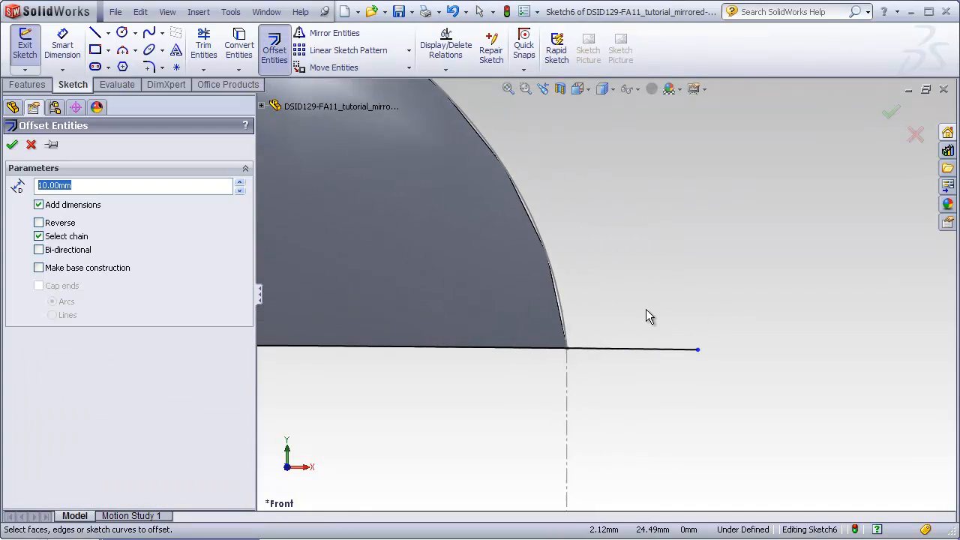
{"action": "left_click", "coordinate": [644, 349]}
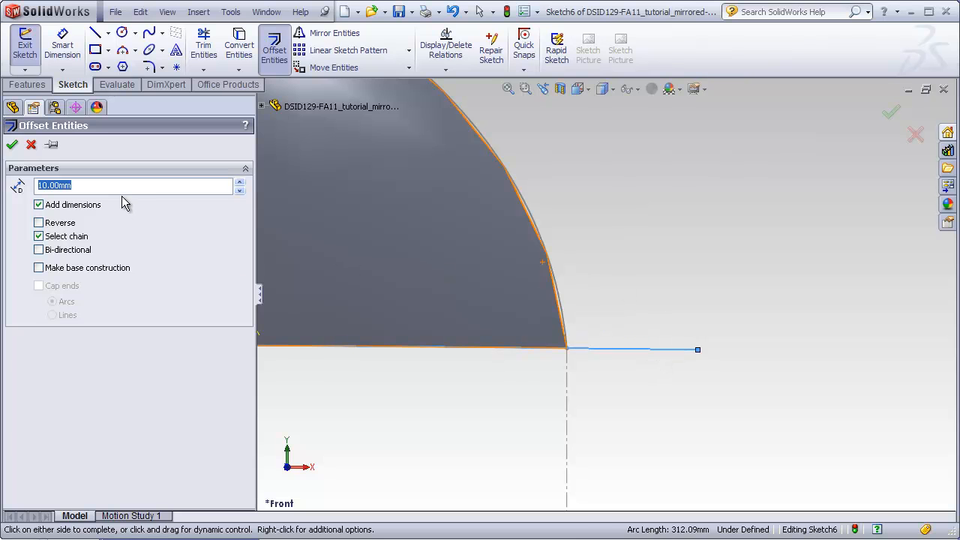
{"action": "type", "text": "1"}
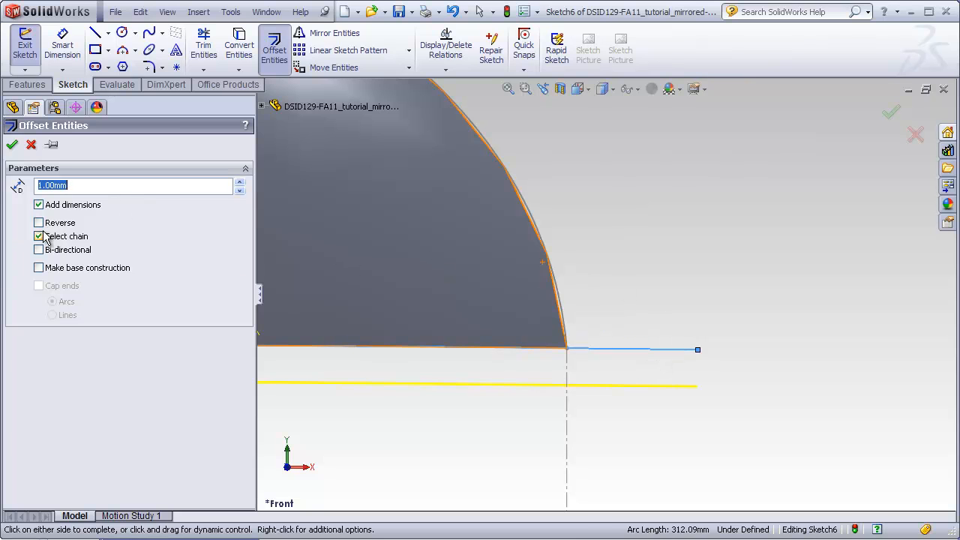
{"action": "left_click", "coordinate": [39, 223]}
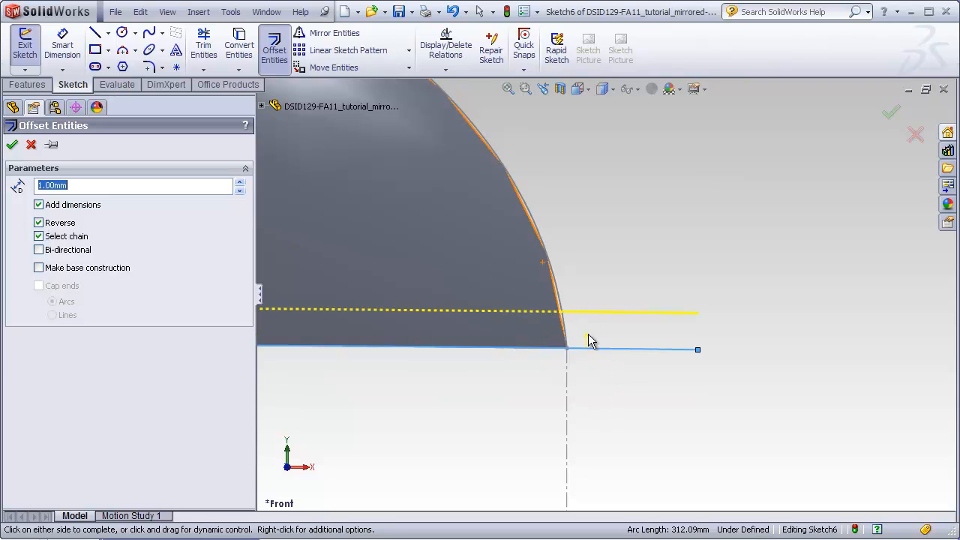
{"action": "scroll", "coordinate": [605, 335], "scroll_direction": "down", "scroll_amount": 4}
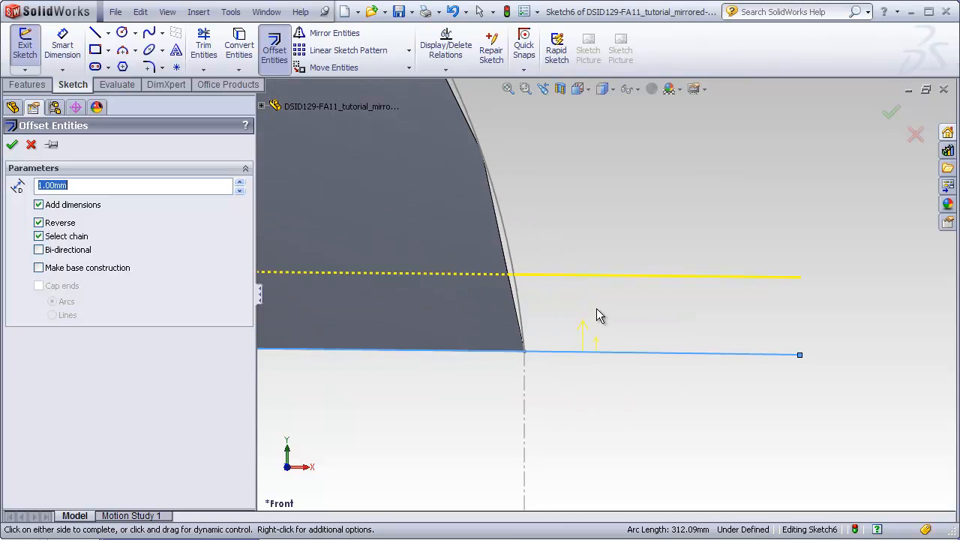
{"action": "scroll", "coordinate": [469, 326], "scroll_direction": "up", "scroll_amount": 3}
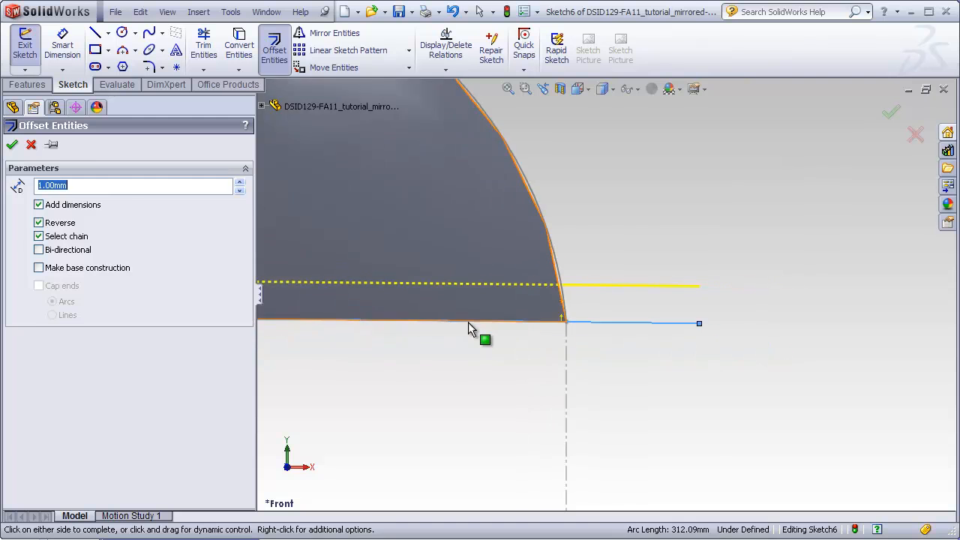
{"action": "left_click", "coordinate": [468, 328]}
{"action": "scroll", "coordinate": [604, 288], "scroll_direction": "down", "scroll_amount": 3}
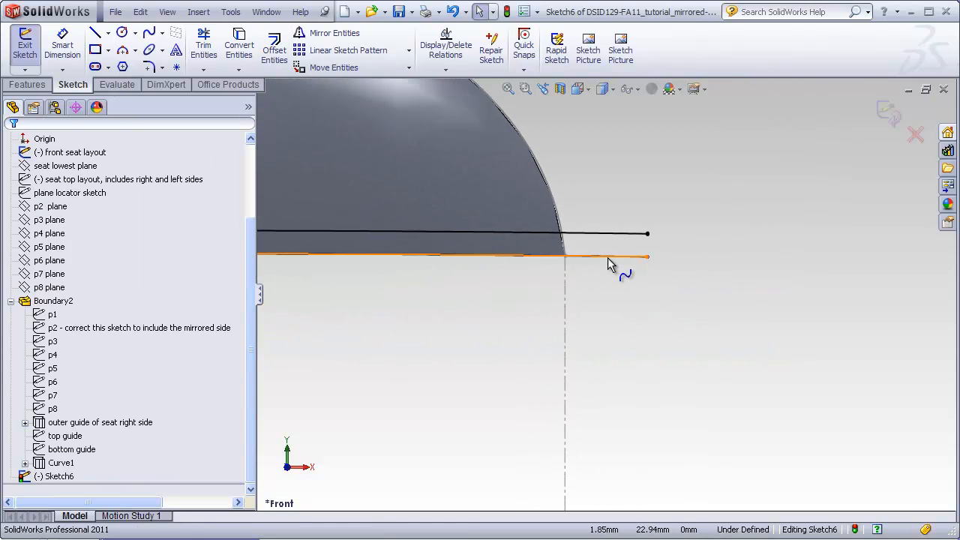
- Make the original converted bottom curve construction geometry, leaving the offset curve as the solid line
{"action": "left_click", "coordinate": [606, 259]}
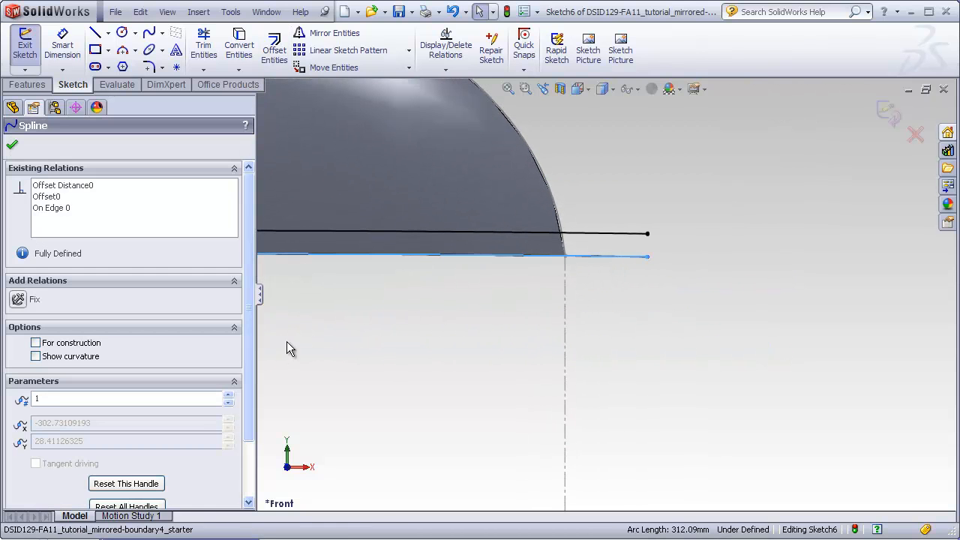
{"action": "left_click", "coordinate": [36, 343]}
{"action": "left_click", "coordinate": [661, 318]}
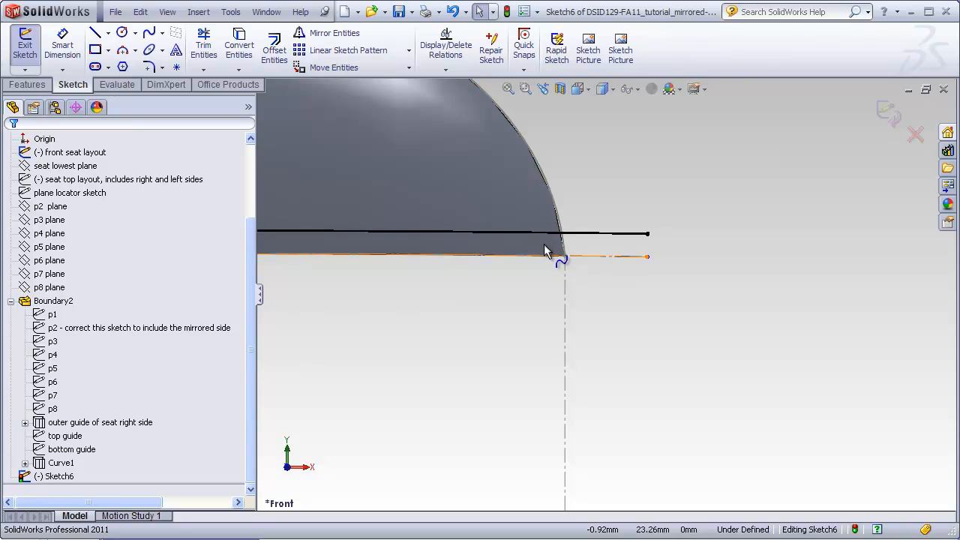
{"action": "scroll", "coordinate": [604, 251], "scroll_direction": "down", "scroll_amount": 2}
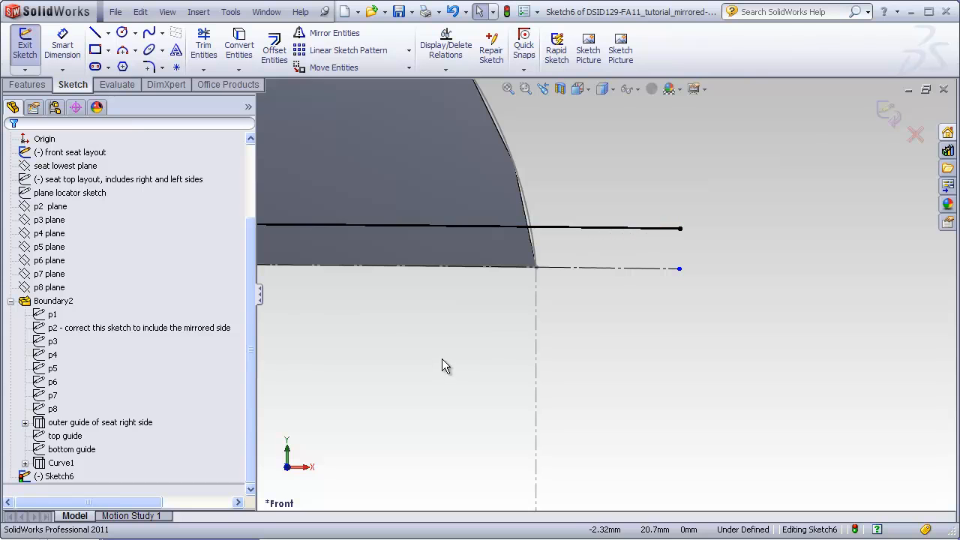
- Set the offset distance between the bottom curve and its offset copy to 0.1 mm
{"action": "scroll", "coordinate": [439, 358], "scroll_direction": "up", "scroll_amount": 5}
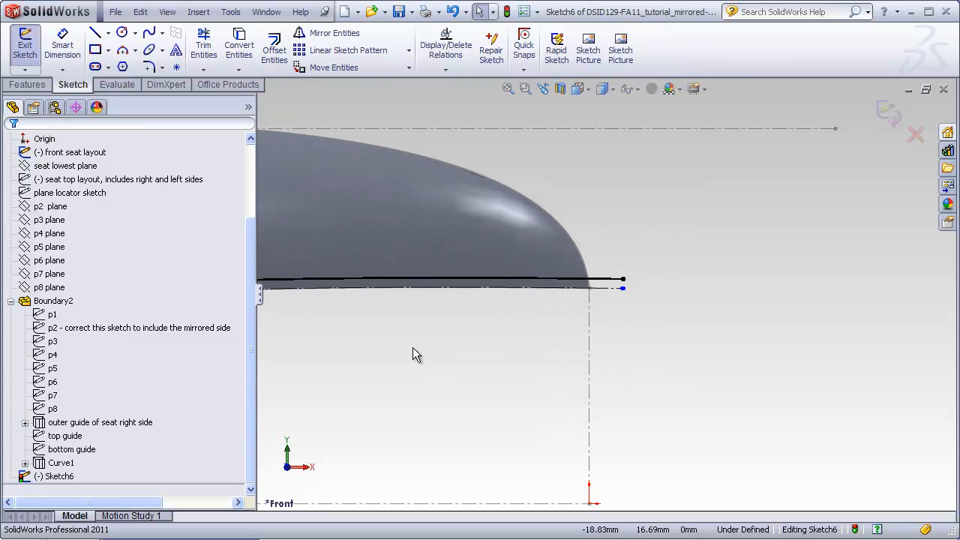
{"action": "scroll", "coordinate": [413, 348], "scroll_direction": "up", "scroll_amount": 3}
{"action": "scroll", "coordinate": [396, 326], "scroll_direction": "down", "scroll_amount": 3}
{"action": "scroll", "coordinate": [397, 327], "scroll_direction": "down", "scroll_amount": 5}
{"action": "scroll", "coordinate": [509, 257], "scroll_direction": "down", "scroll_amount": 3}
{"action": "left_click_drag", "start_coordinate": [485, 265], "coordinate": [467, 325]}
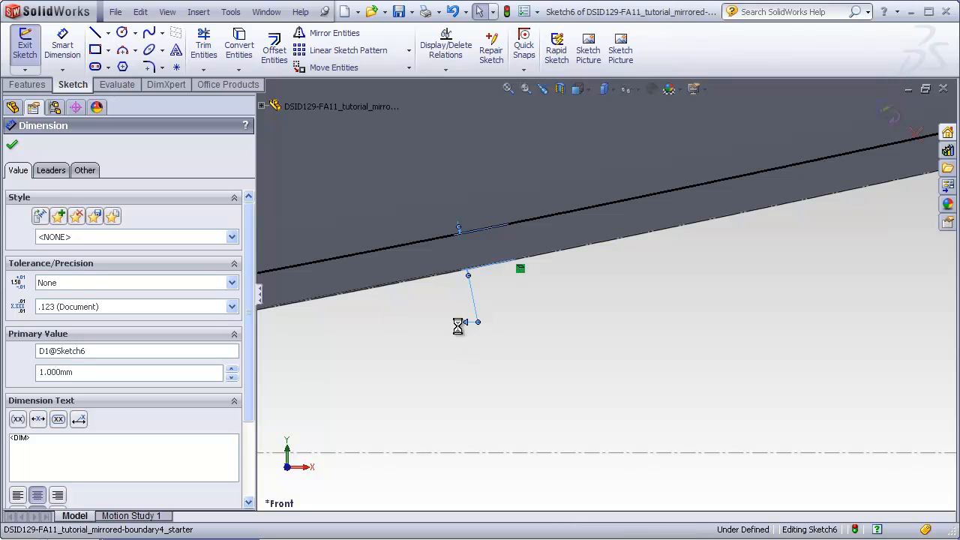
{"action": "left_click", "coordinate": [458, 335]}
{"action": "type", "text": ".1"}
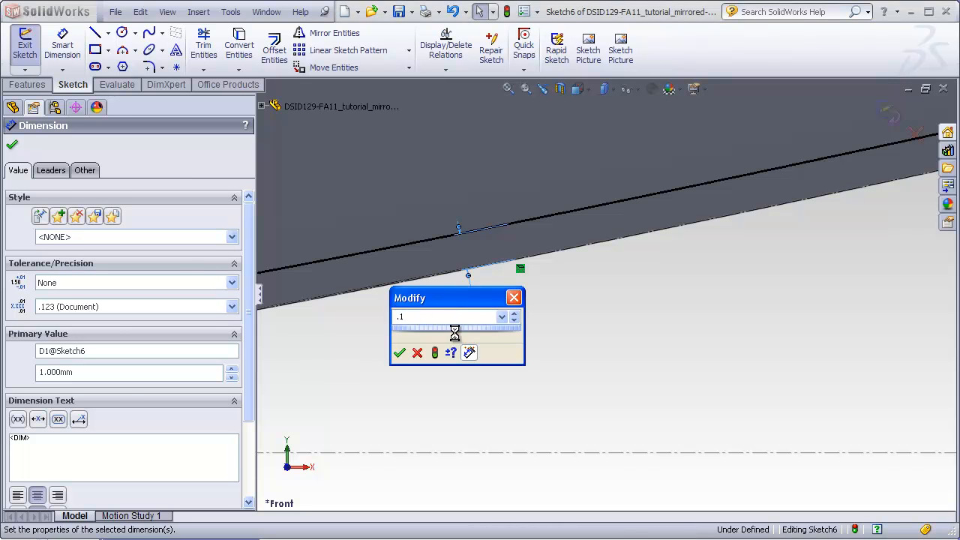
{"action": "key", "text": "Return"}
{"action": "left_click", "coordinate": [489, 319]}
{"action": "left_click", "coordinate": [507, 89]}
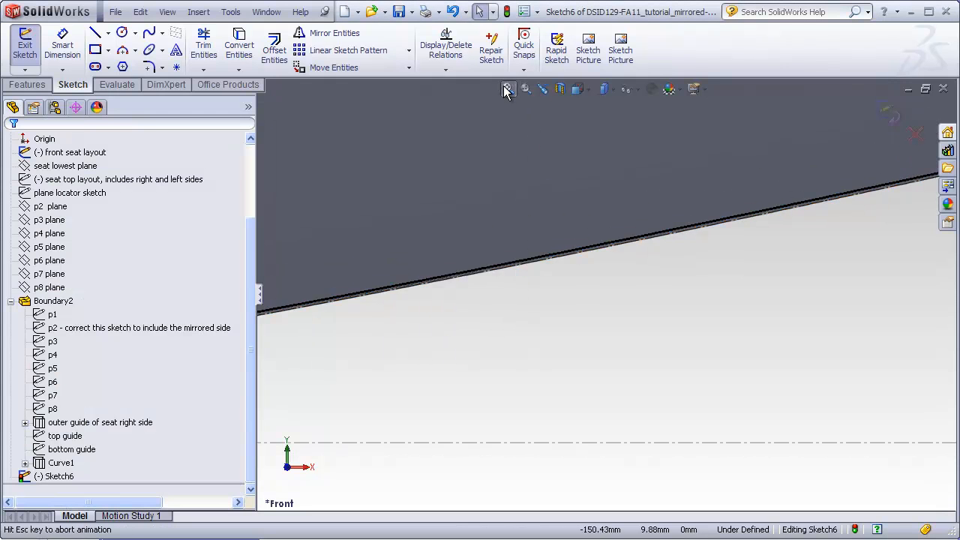
{"action": "scroll", "coordinate": [624, 268], "scroll_direction": "down", "scroll_amount": 5}
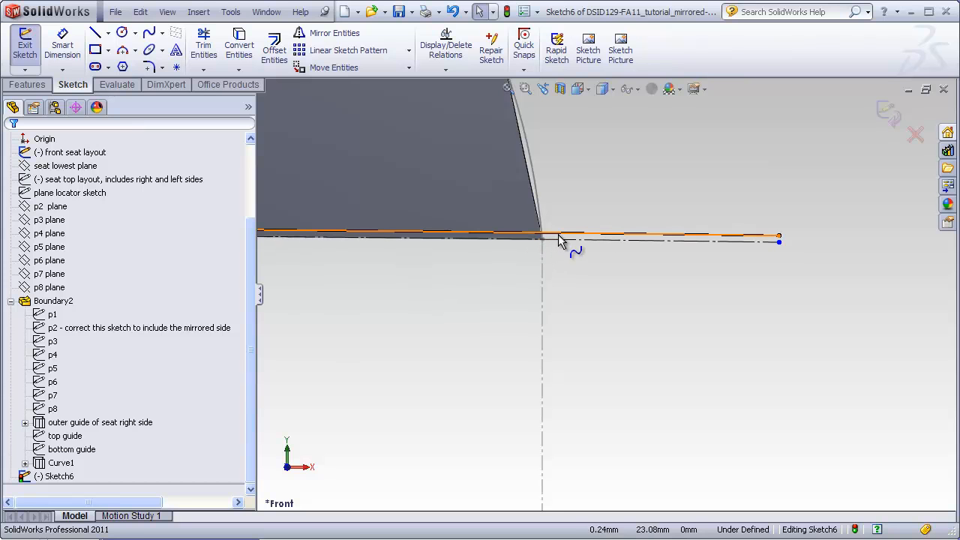
- Extrude-cut the seat with the open offset curve, Through All in both directions, flipping the side so the thin bottom sliver is removed
{"action": "left_click", "coordinate": [508, 89]}
{"action": "middle_click_drag", "start_coordinate": [538, 154], "coordinate": [547, 254]}
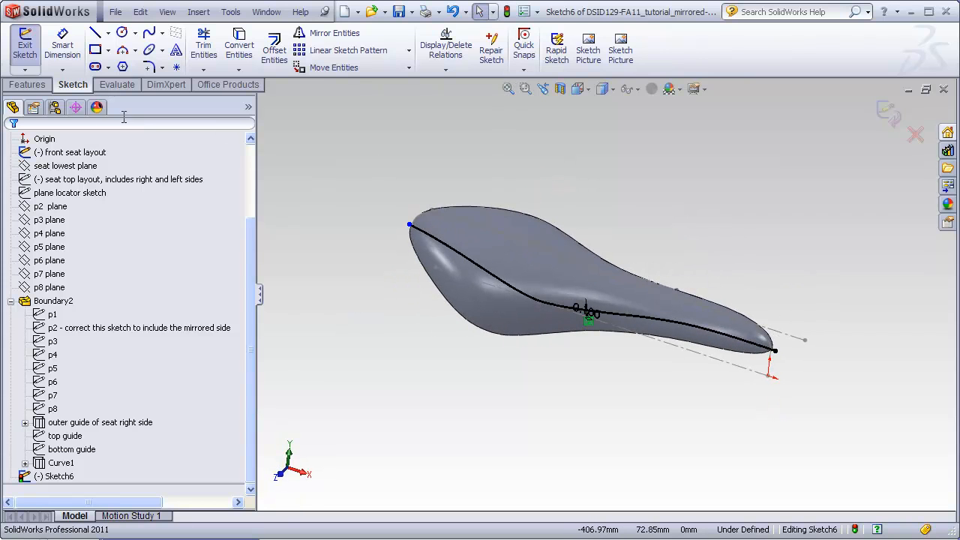
{"action": "left_click", "coordinate": [27, 84]}
{"action": "left_click", "coordinate": [217, 55]}
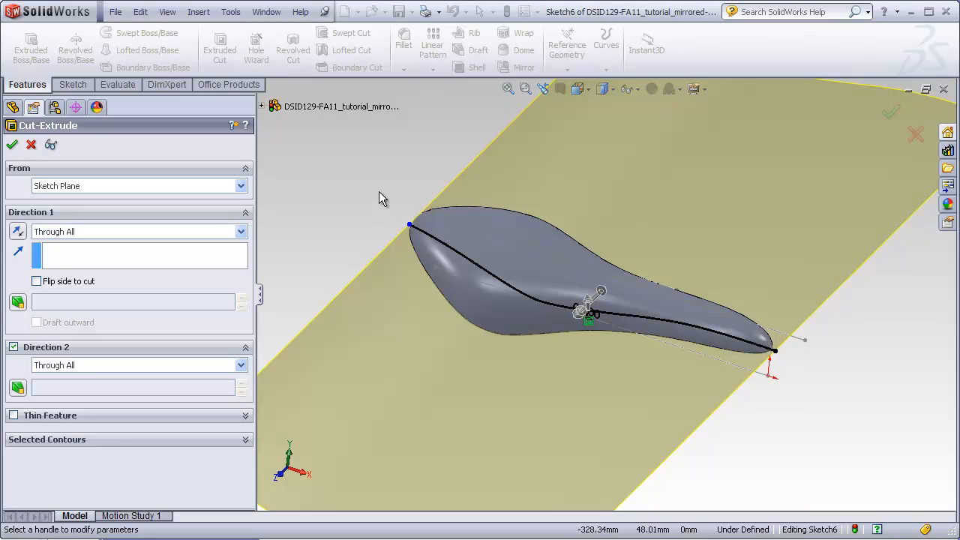
{"action": "scroll", "coordinate": [606, 324], "scroll_direction": "down", "scroll_amount": 5}
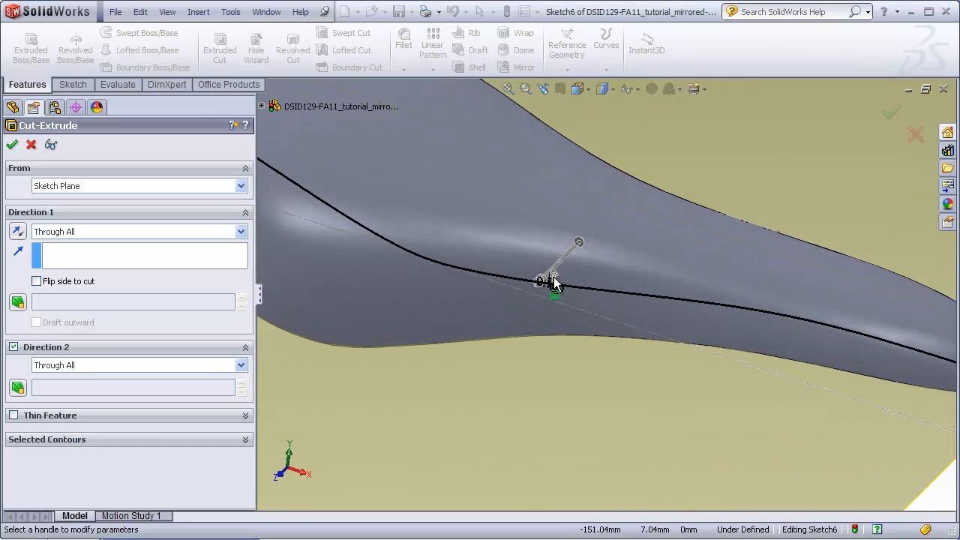
{"action": "left_click", "coordinate": [36, 281]}
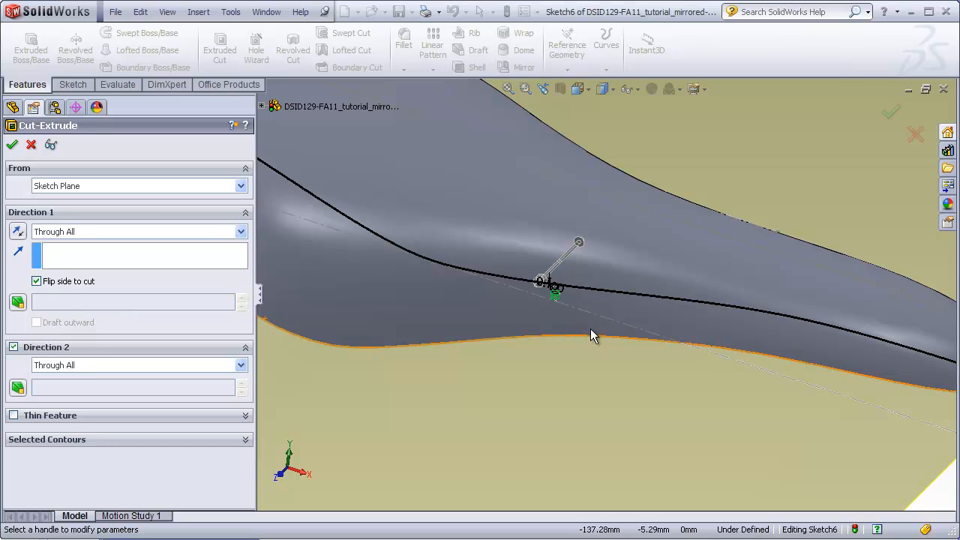
{"action": "key", "text": "f"}
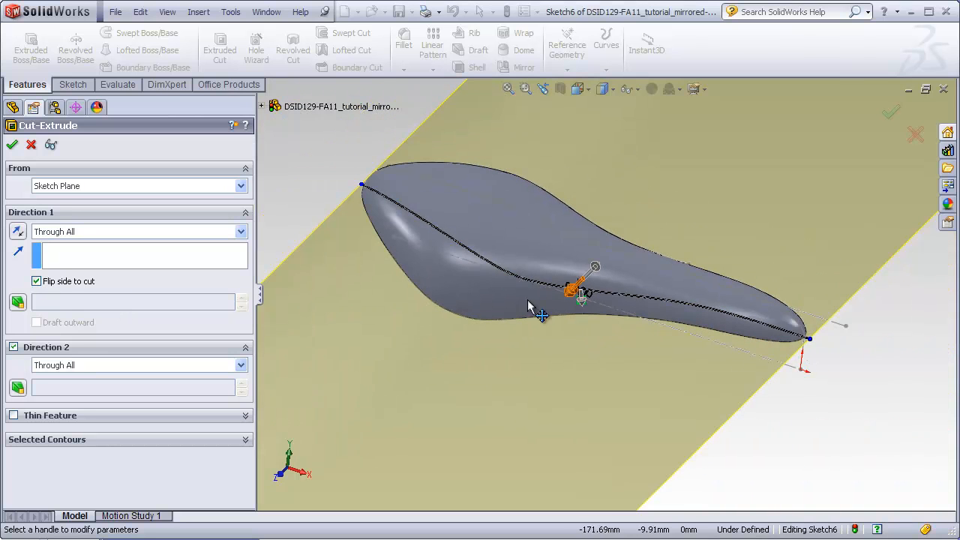
{"action": "middle_click_drag", "start_coordinate": [762, 450], "coordinate": [739, 380]}
{"action": "left_click", "coordinate": [12, 145]}
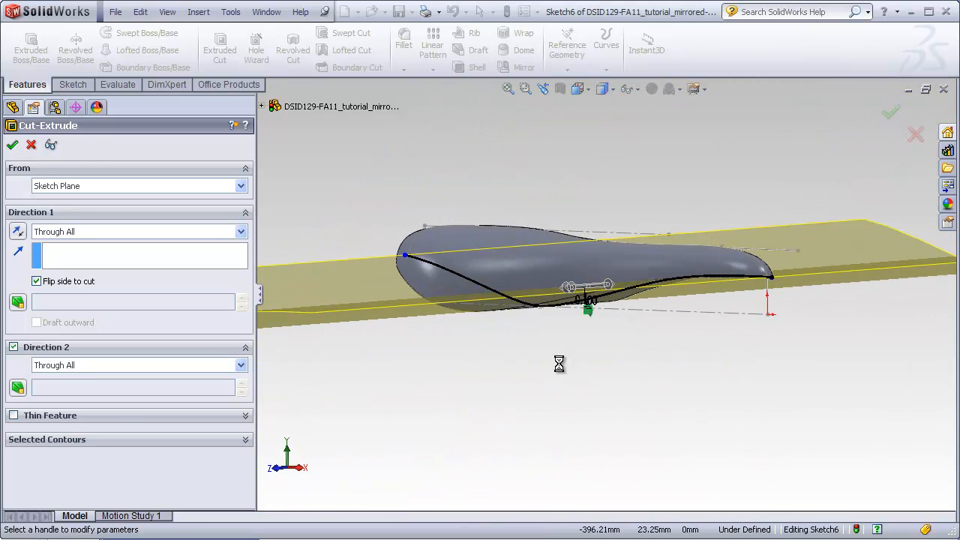
- Shell the seat to 3 mm thickness, removing its bottom face
{"action": "middle_click_drag", "start_coordinate": [575, 425], "coordinate": [551, 373]}
{"action": "left_click", "coordinate": [472, 69]}
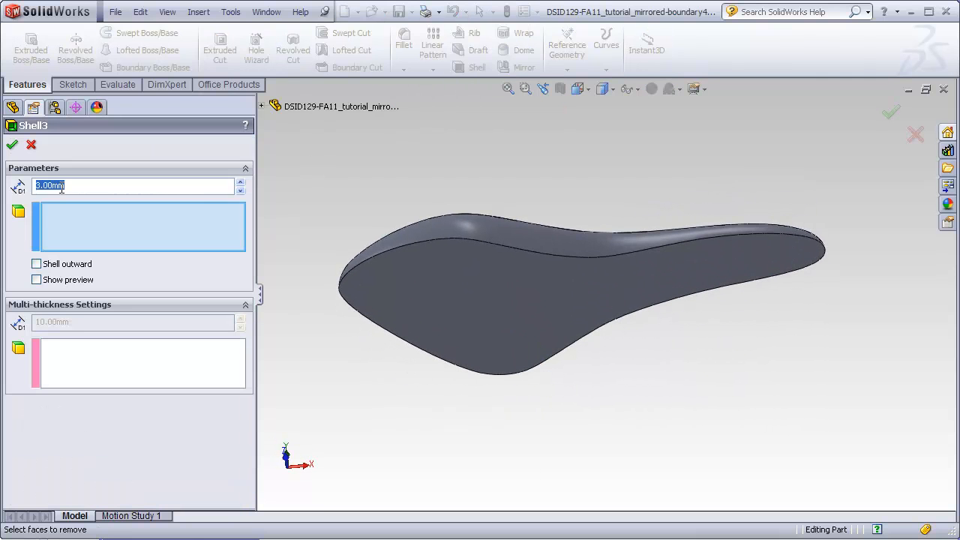
{"action": "left_click", "coordinate": [473, 296]}
{"action": "left_click", "coordinate": [13, 144]}
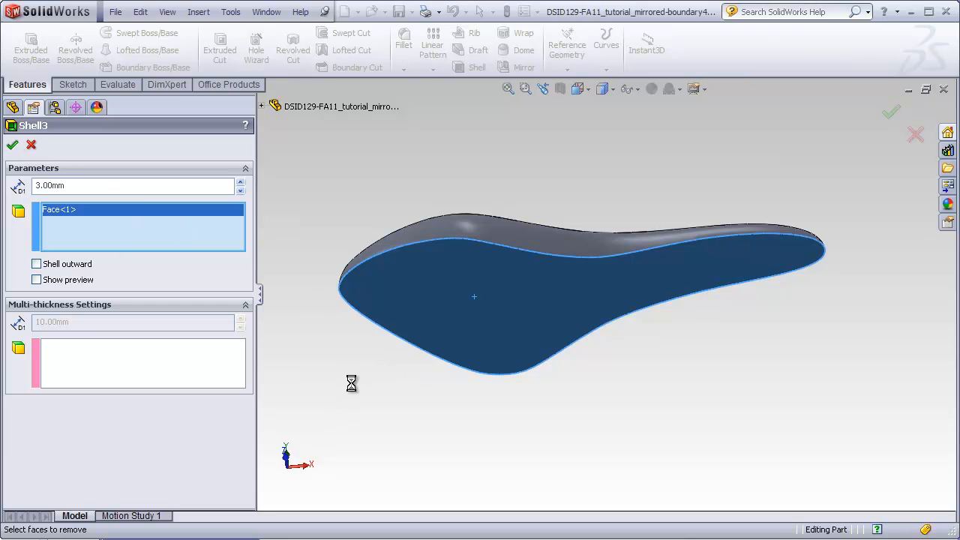
- Fillet the outer bottom edge of the shelled seat with a constant 1 mm radius
{"action": "middle_click_drag", "start_coordinate": [367, 403], "coordinate": [326, 343]}
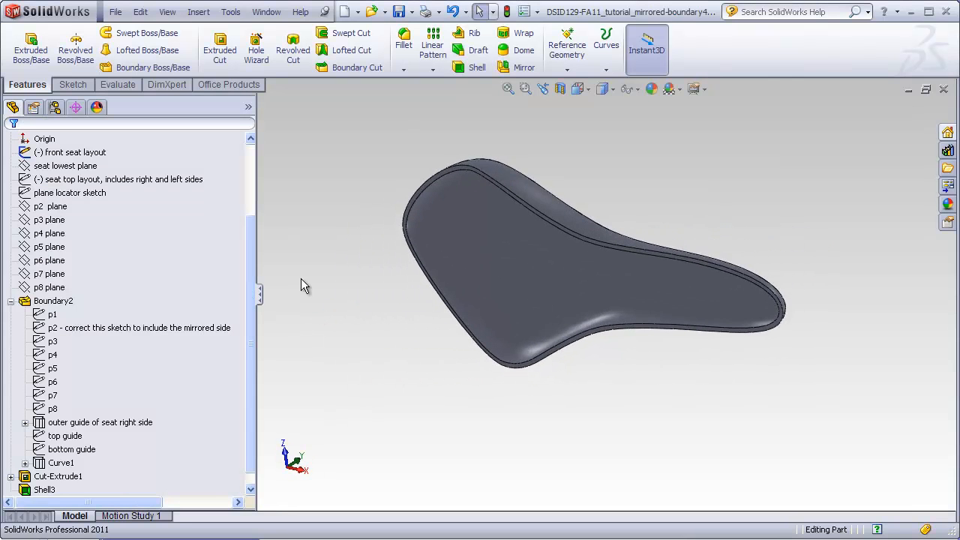
{"action": "left_click", "coordinate": [403, 41]}
{"action": "type", "text": "1"}
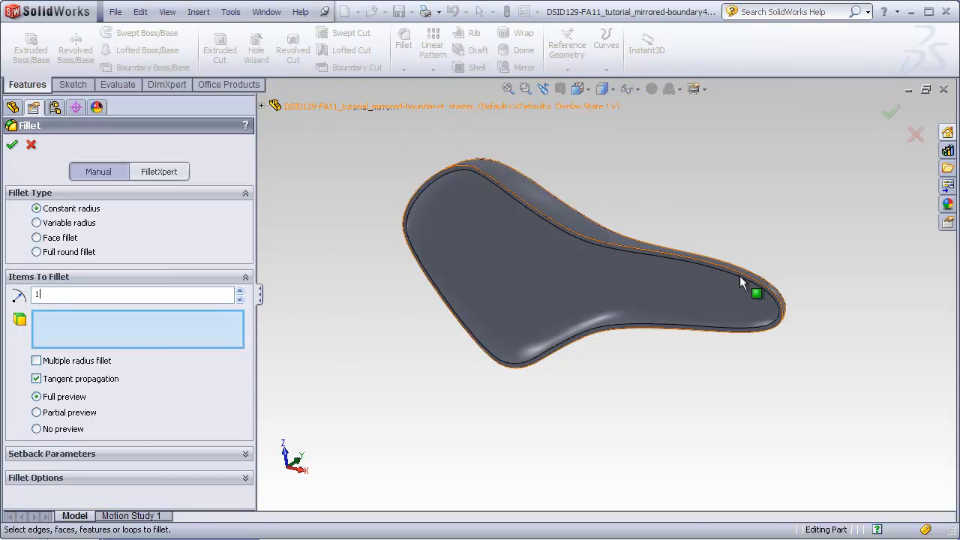
{"action": "scroll", "coordinate": [739, 284], "scroll_direction": "down", "scroll_amount": 5}
{"action": "left_click", "coordinate": [734, 287]}
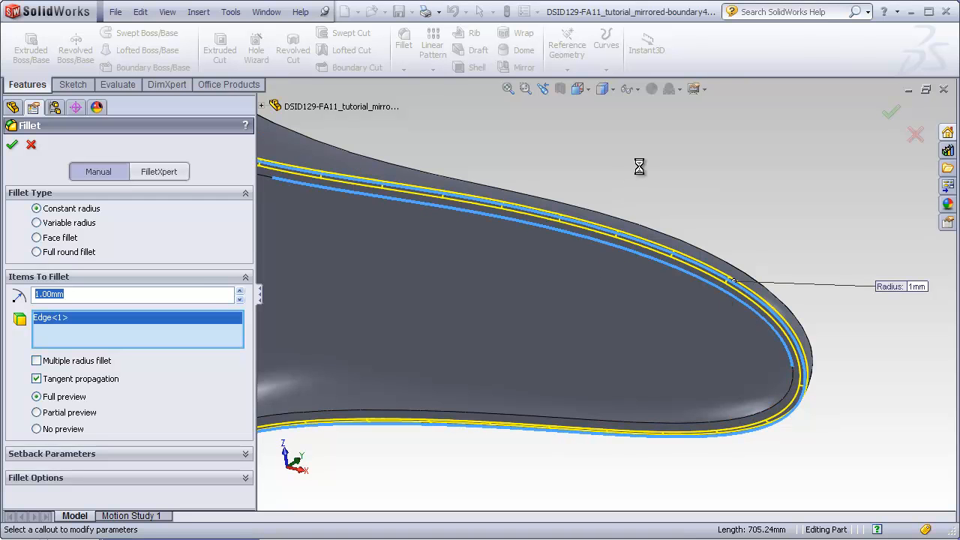
{"action": "left_click", "coordinate": [535, 192]}
{"action": "left_click", "coordinate": [12, 144]}
- Collapse the boundary feature in the tree and examine the filleted seat from the front and at an angle
{"action": "middle_click_drag", "start_coordinate": [664, 179], "coordinate": [664, 368]}
{"action": "left_click", "coordinate": [588, 89]}
{"action": "left_click", "coordinate": [596, 122]}
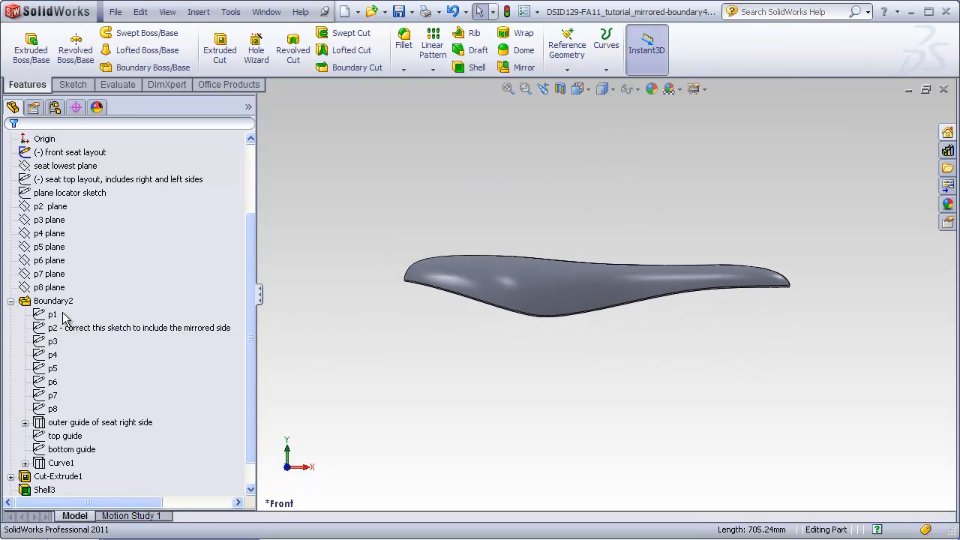
{"action": "left_click", "coordinate": [11, 301]}
{"action": "middle_click_drag", "start_coordinate": [557, 351], "coordinate": [576, 389]}
{"action": "scroll", "coordinate": [730, 332], "scroll_direction": "down", "scroll_amount": 2}
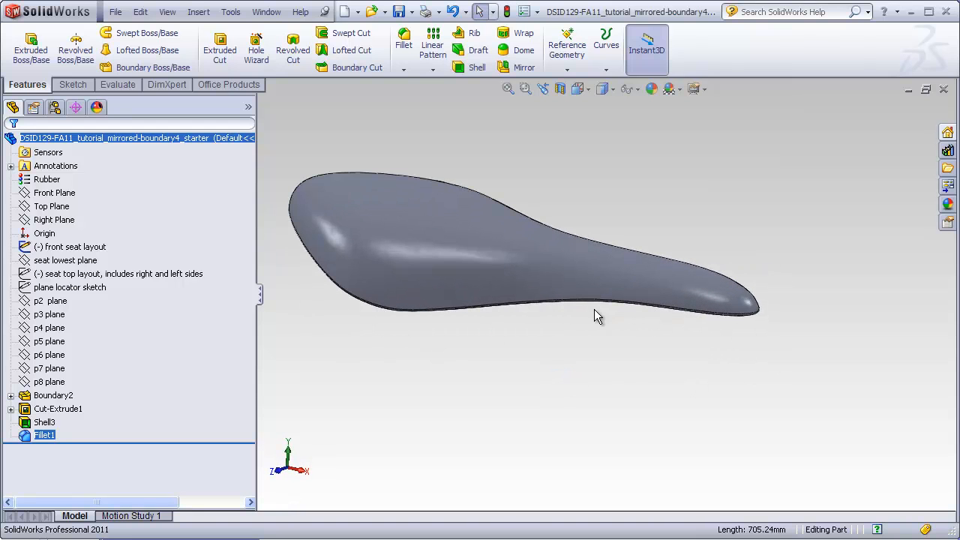
{"action": "left_click", "coordinate": [583, 89]}
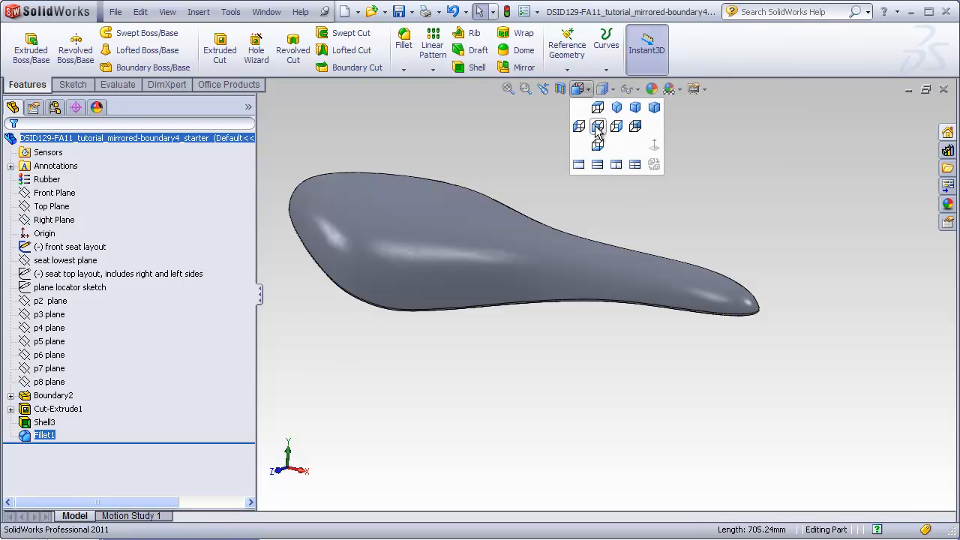
{"action": "left_click", "coordinate": [596, 128]}
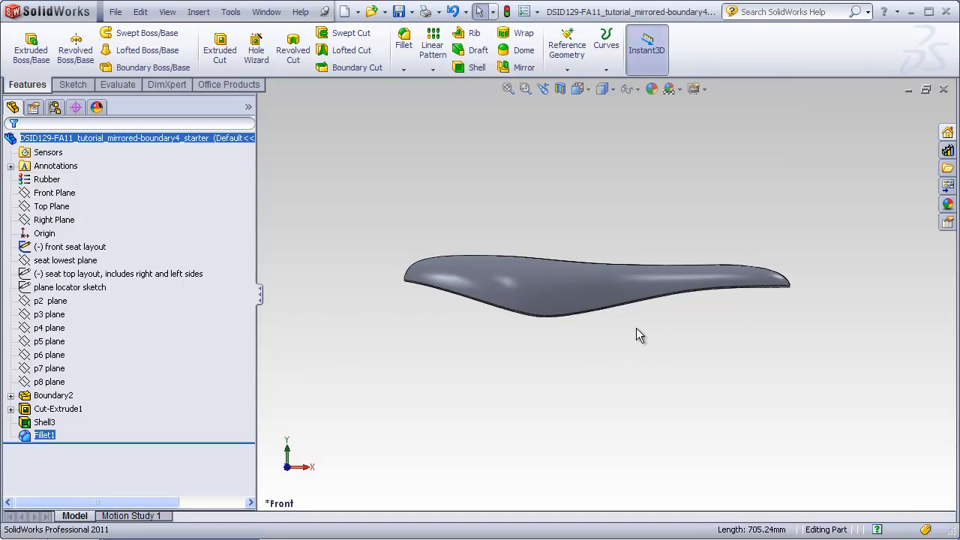
- Roll the feature history back to just after the extruded cut and inspect the unshelled seat from the front and at an angle
{"action": "scroll", "coordinate": [794, 293], "scroll_direction": "down", "scroll_amount": 6}
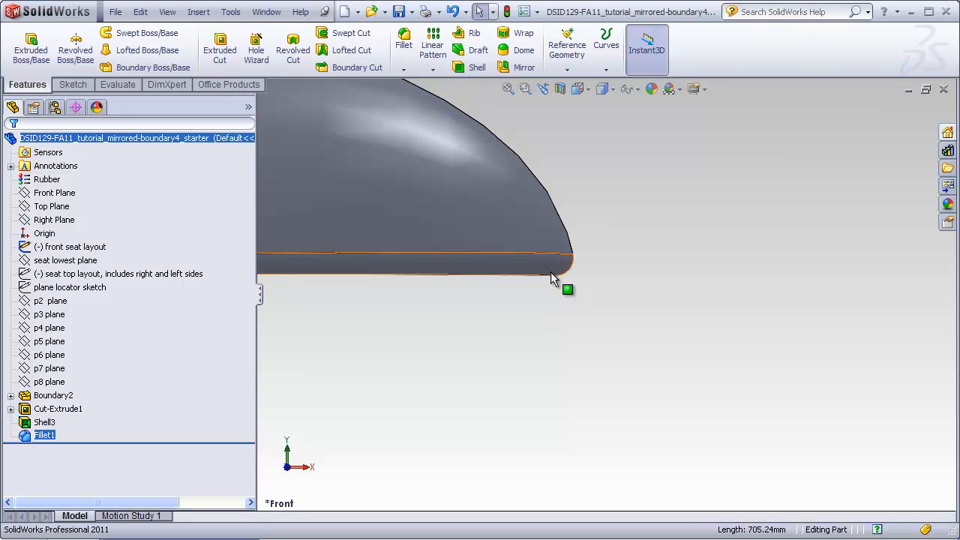
{"action": "left_click_drag", "start_coordinate": [252, 443], "coordinate": [222, 417]}
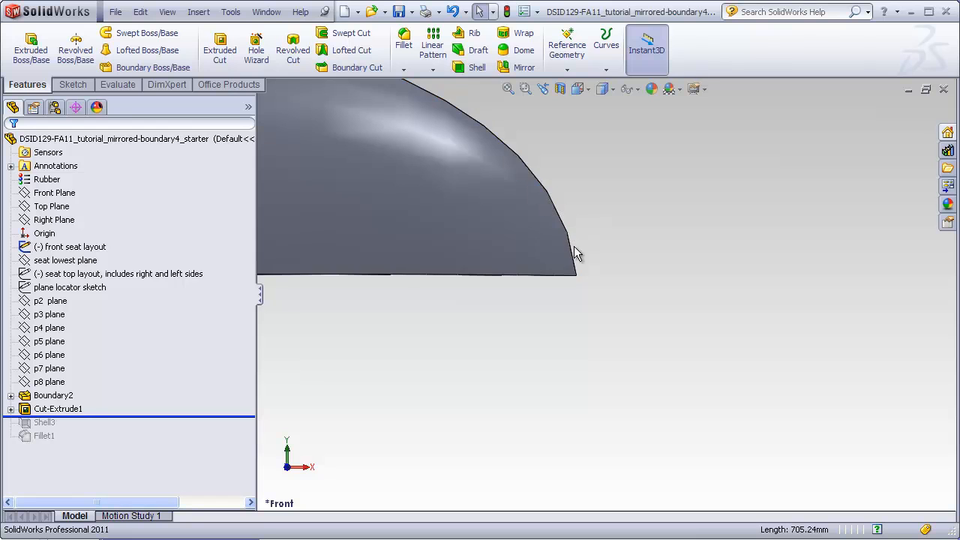
{"action": "left_click", "coordinate": [508, 89]}
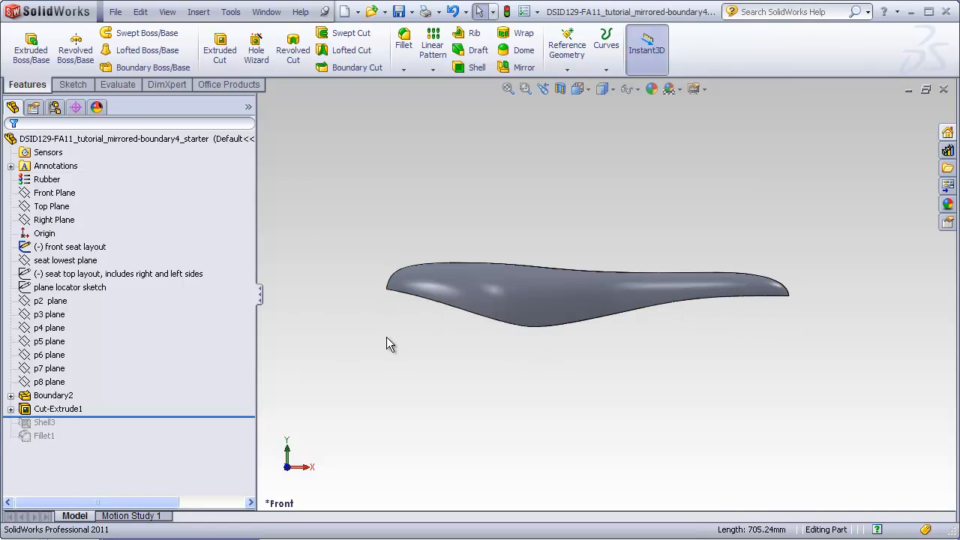
{"action": "mouse_move", "coordinate": [390, 353]}
{"action": "middle_mouse_down"}
{"action": "mouse_move", "coordinate": [396, 325]}
{"action": "mouse_move", "coordinate": [392, 407]}
{"action": "mouse_move", "coordinate": [406, 357]}
{"action": "middle_mouse_up"}
{"action": "left_click", "coordinate": [587, 96]}
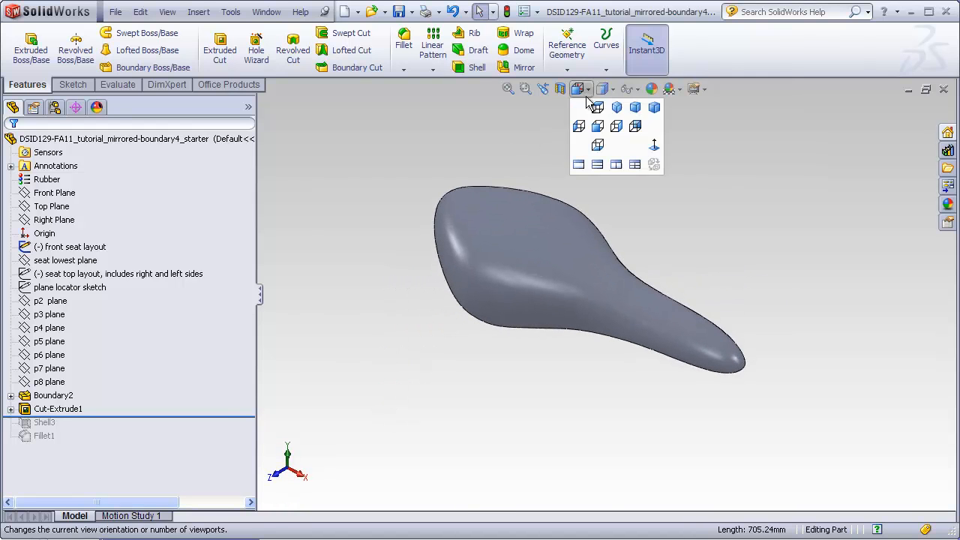
- Turn on the curvature display for the seat and examine its upper surface from the top and its underside at an angle
{"action": "left_click", "coordinate": [588, 92]}
{"action": "left_click", "coordinate": [578, 125]}
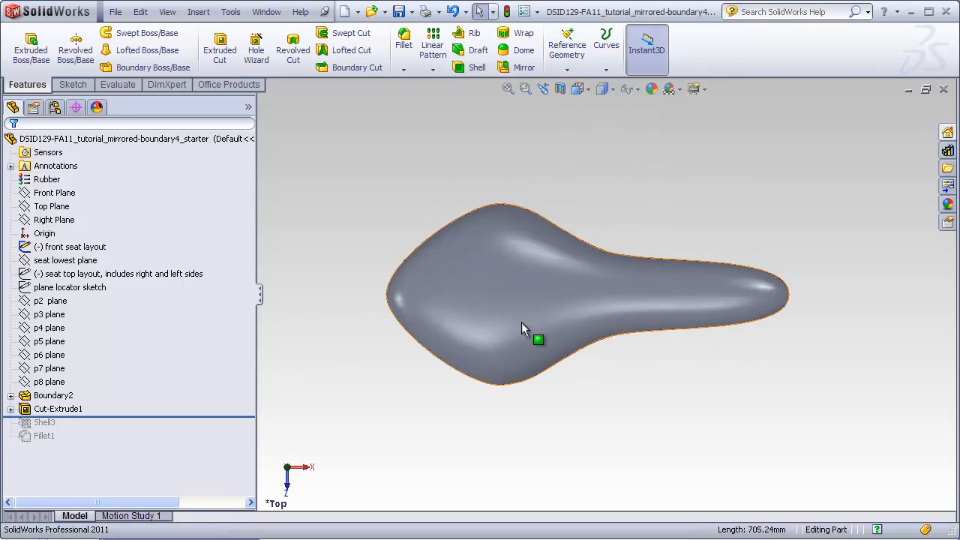
{"action": "scroll", "coordinate": [529, 270], "scroll_direction": "down", "scroll_amount": 2}
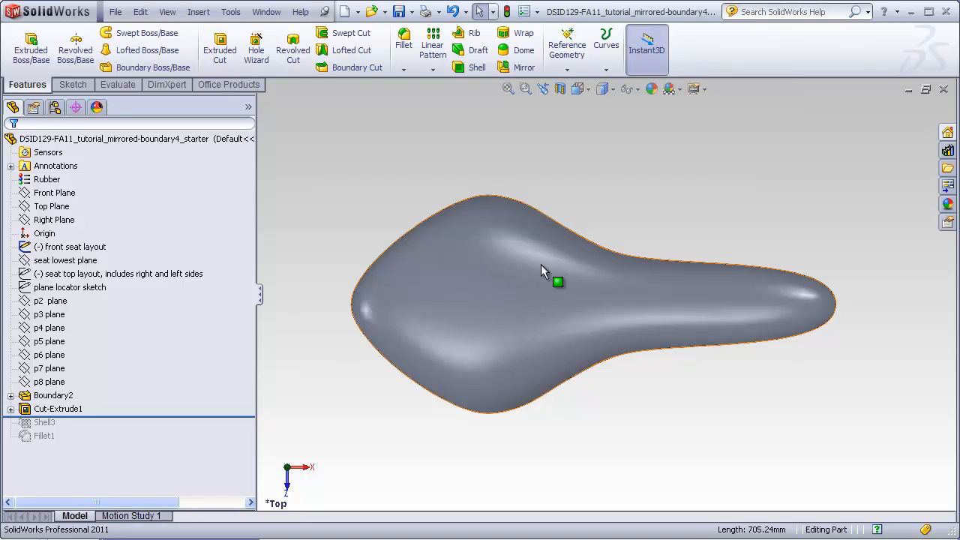
{"action": "left_click", "coordinate": [58, 302]}
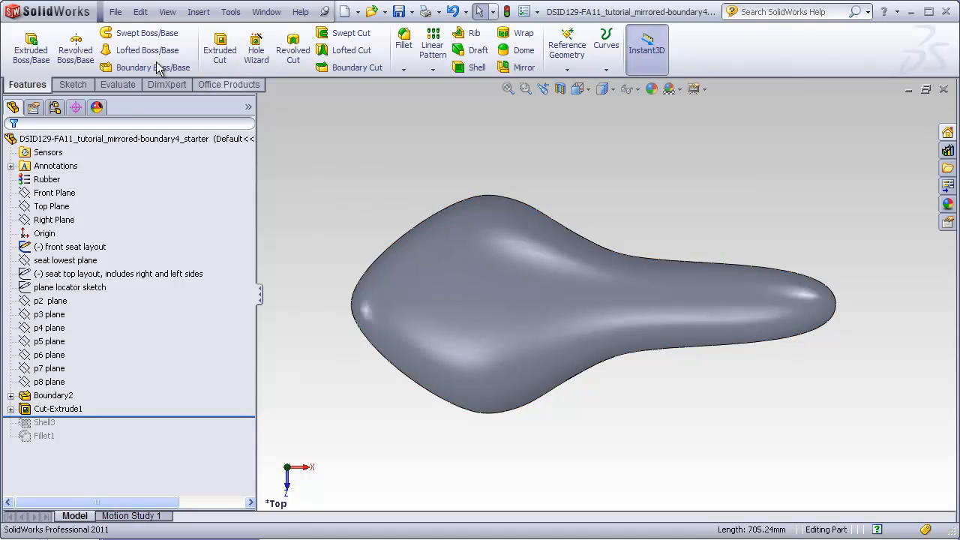
{"action": "left_click", "coordinate": [116, 84]}
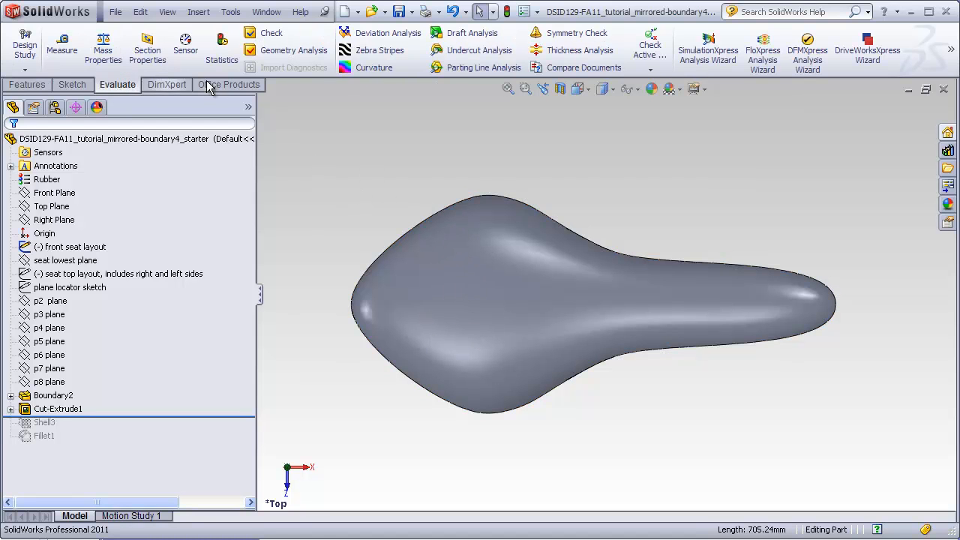
{"action": "left_click", "coordinate": [372, 67]}
{"action": "mouse_move", "coordinate": [392, 355]}
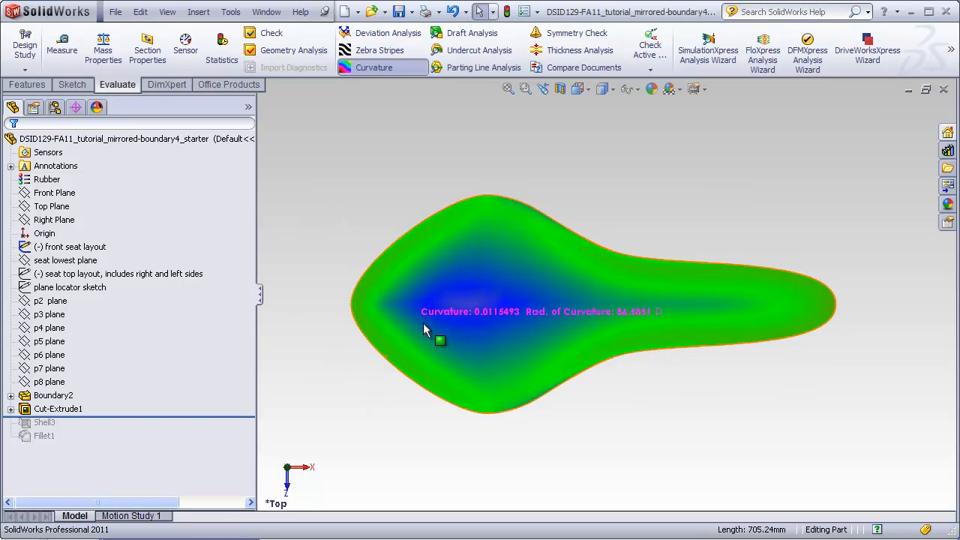
{"action": "mouse_move", "coordinate": [479, 401]}
{"action": "middle_mouse_down"}
{"action": "mouse_move", "coordinate": [615, 424]}
{"action": "mouse_move", "coordinate": [608, 246]}
{"action": "mouse_move", "coordinate": [567, 187]}
{"action": "mouse_move", "coordinate": [562, 146]}
{"action": "middle_mouse_up"}
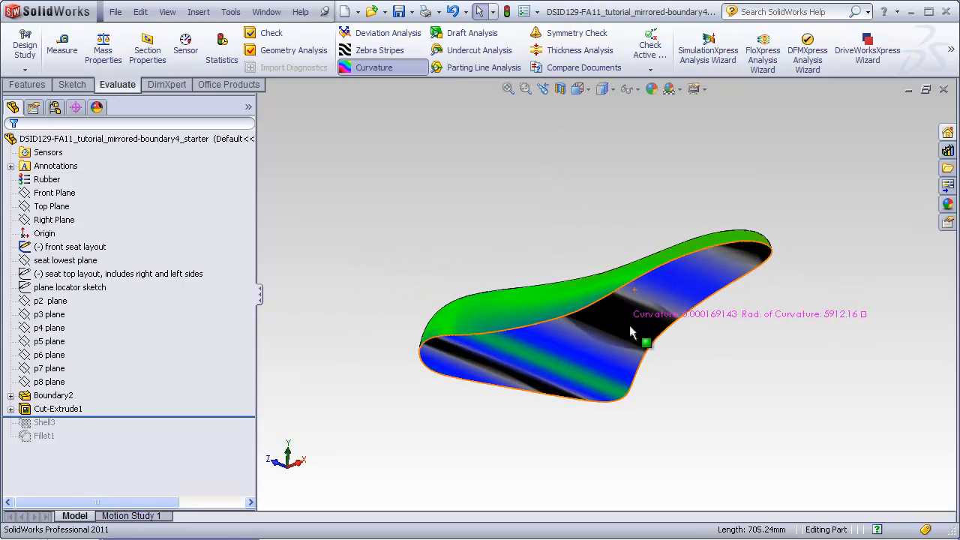
- Examine the curvature colours along the seat's centre and nose from the top and at an angle, and turn off the curvature display
{"action": "left_click", "coordinate": [584, 89]}
{"action": "left_click", "coordinate": [595, 105]}
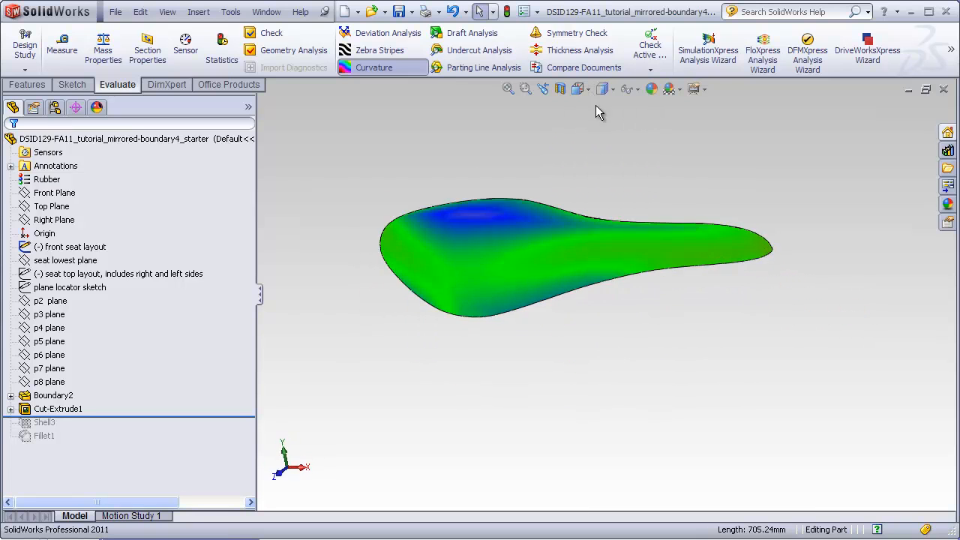
{"action": "scroll", "coordinate": [527, 297], "scroll_direction": "down", "scroll_amount": 2}
{"action": "scroll", "coordinate": [526, 297], "scroll_direction": "down", "scroll_amount": 1}
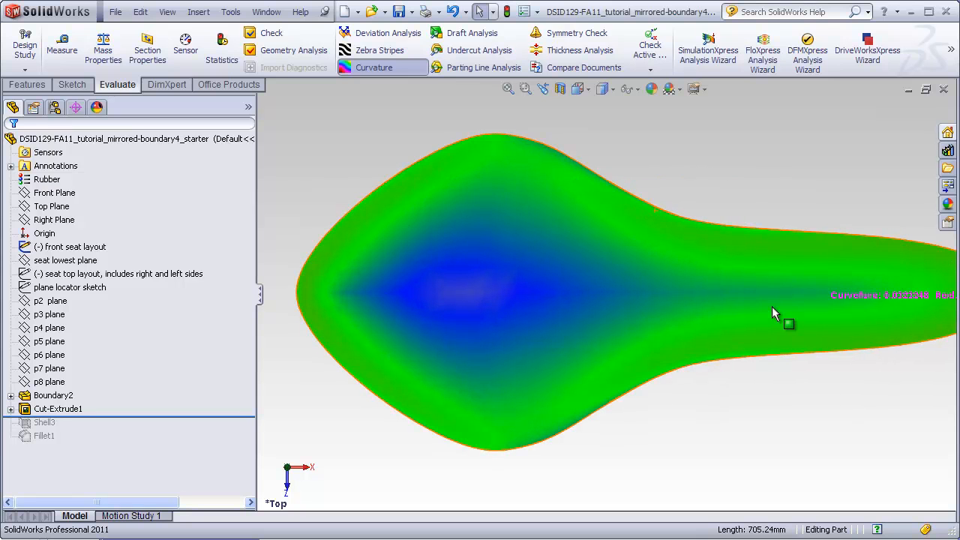
{"action": "scroll", "coordinate": [938, 315], "scroll_direction": "down", "scroll_amount": 2}
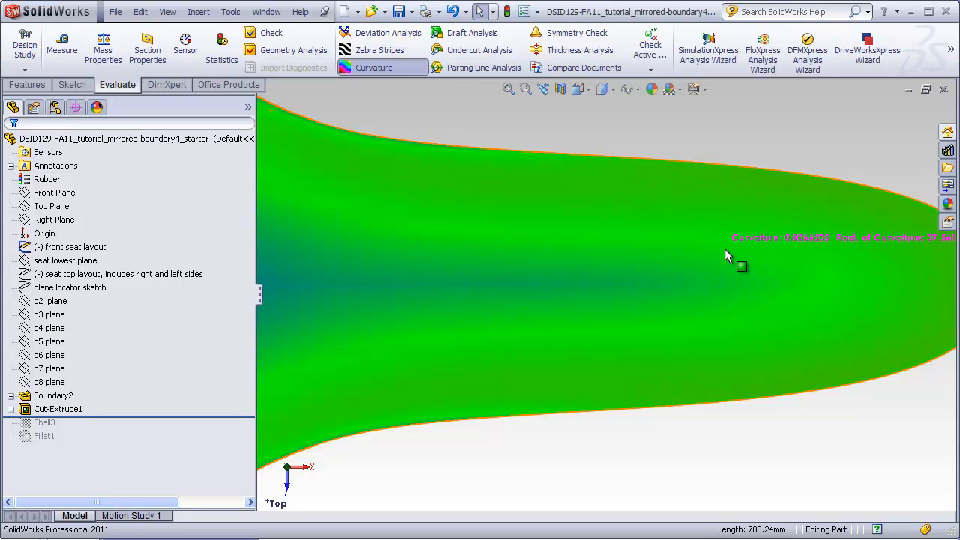
{"action": "scroll", "coordinate": [656, 278], "scroll_direction": "up", "scroll_amount": 5}
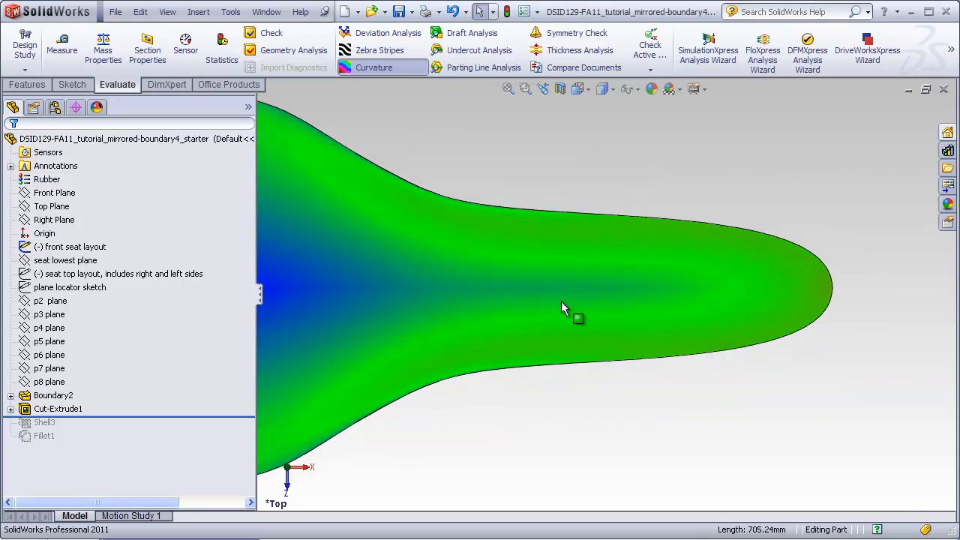
{"action": "scroll", "coordinate": [457, 297], "scroll_direction": "down", "scroll_amount": 2}
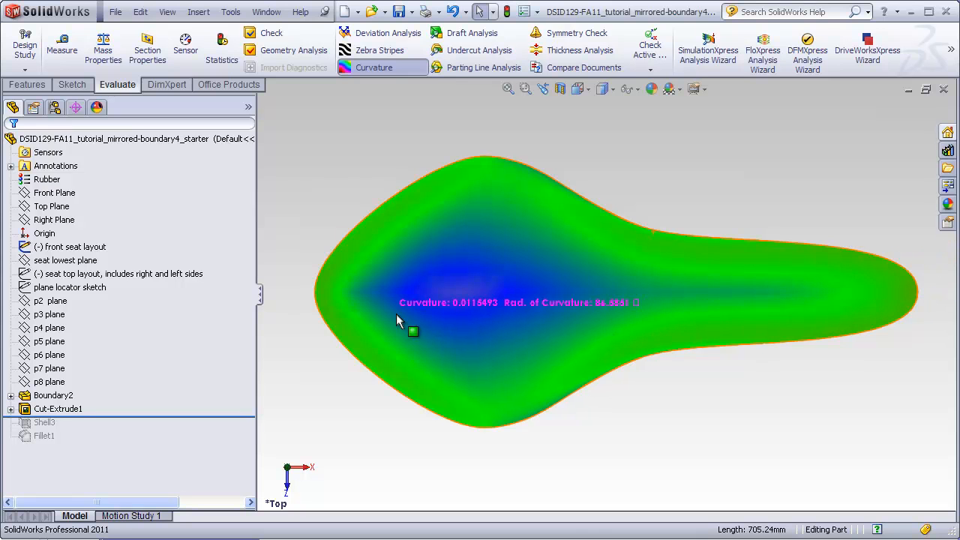
{"action": "middle_click_drag", "start_coordinate": [427, 306], "coordinate": [477, 184]}
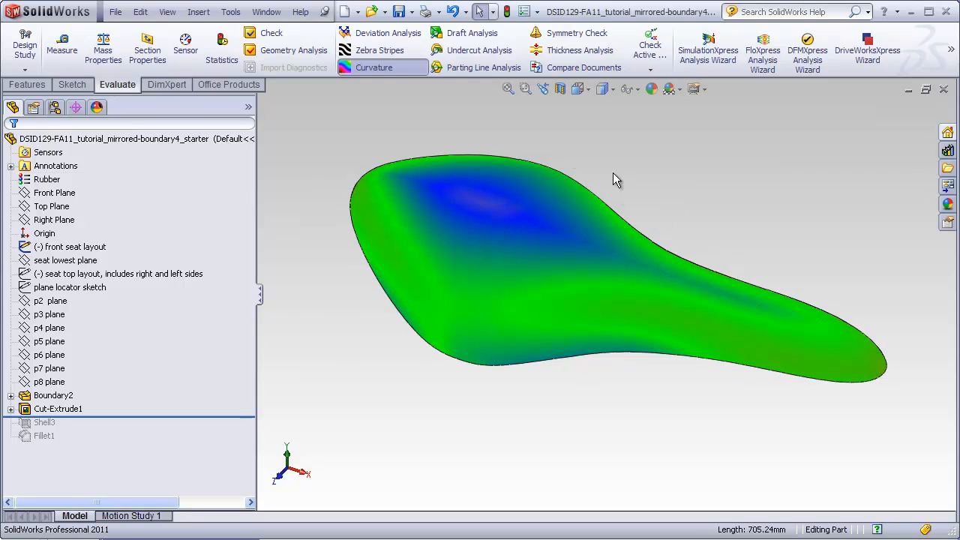
{"action": "mouse_move", "coordinate": [600, 187]}
{"action": "middle_mouse_down"}
{"action": "mouse_move", "coordinate": [627, 210]}
{"action": "mouse_move", "coordinate": [600, 194]}
{"action": "middle_mouse_up"}
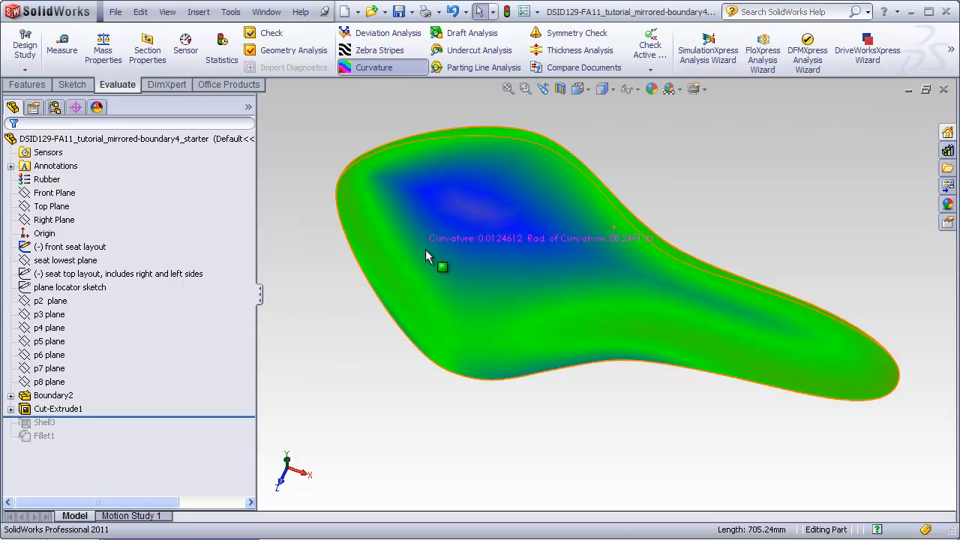
{"action": "left_click", "coordinate": [374, 68]}
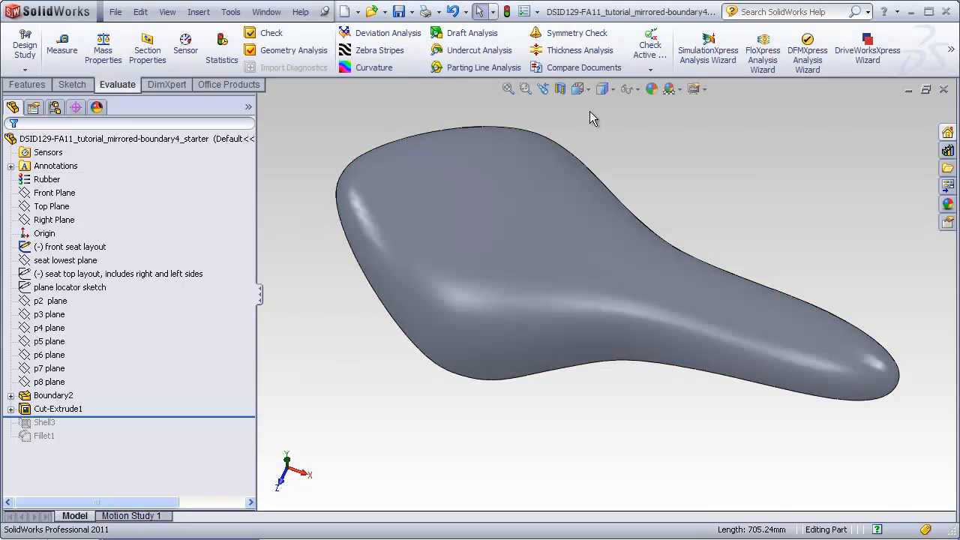
- Inspect the shape of the shaded, unshelled seat from the nose end and from several oblique angles
{"action": "middle_click_drag", "start_coordinate": [578, 139], "coordinate": [617, 308]}
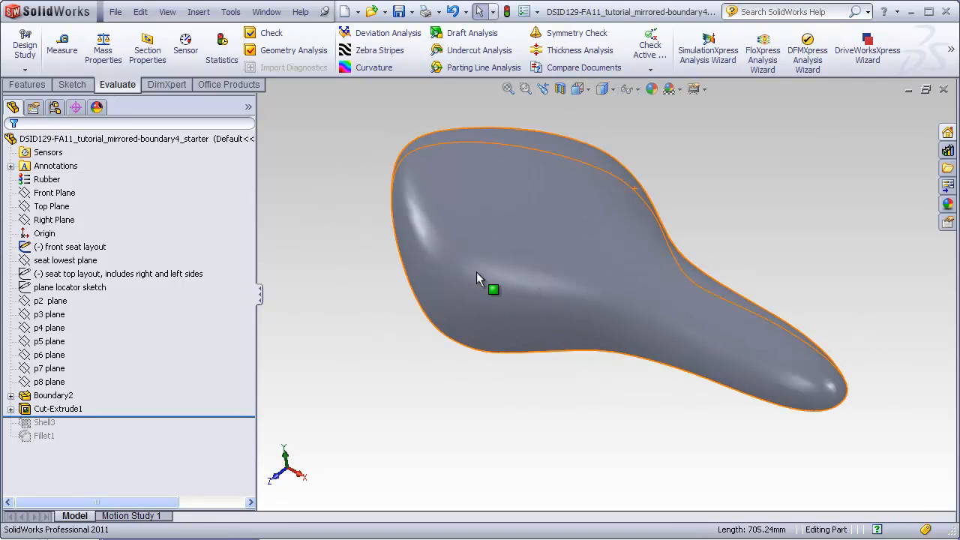
{"action": "middle_click_drag", "start_coordinate": [634, 195], "coordinate": [653, 215]}
{"action": "middle_click_drag", "start_coordinate": [568, 230], "coordinate": [591, 226]}
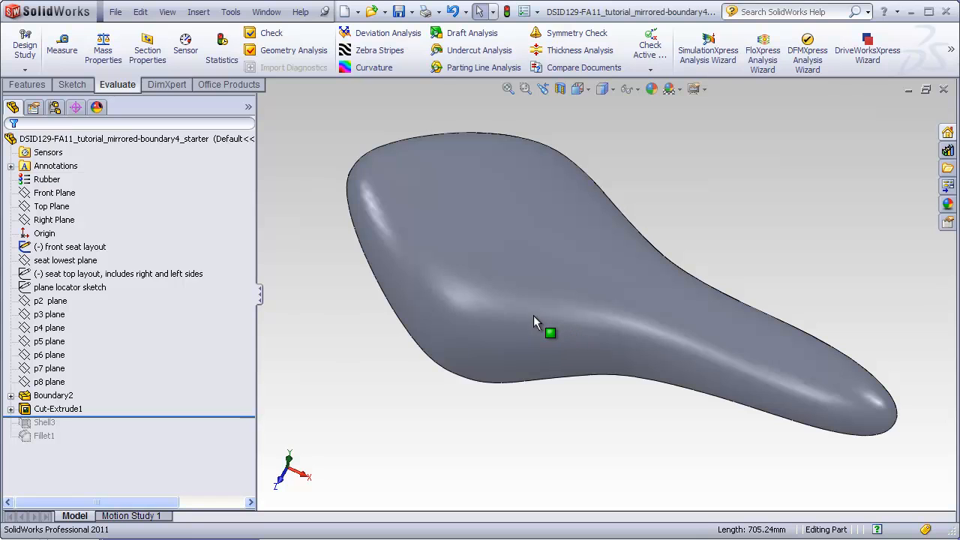
{"action": "middle_click_drag", "start_coordinate": [531, 314], "coordinate": [488, 229]}
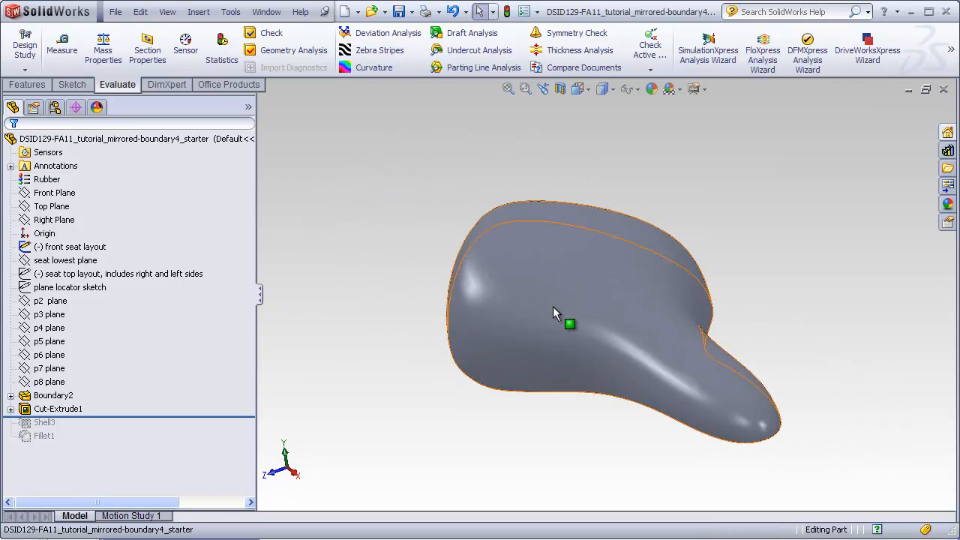
{"action": "middle_click_drag", "start_coordinate": [552, 307], "coordinate": [572, 312]}
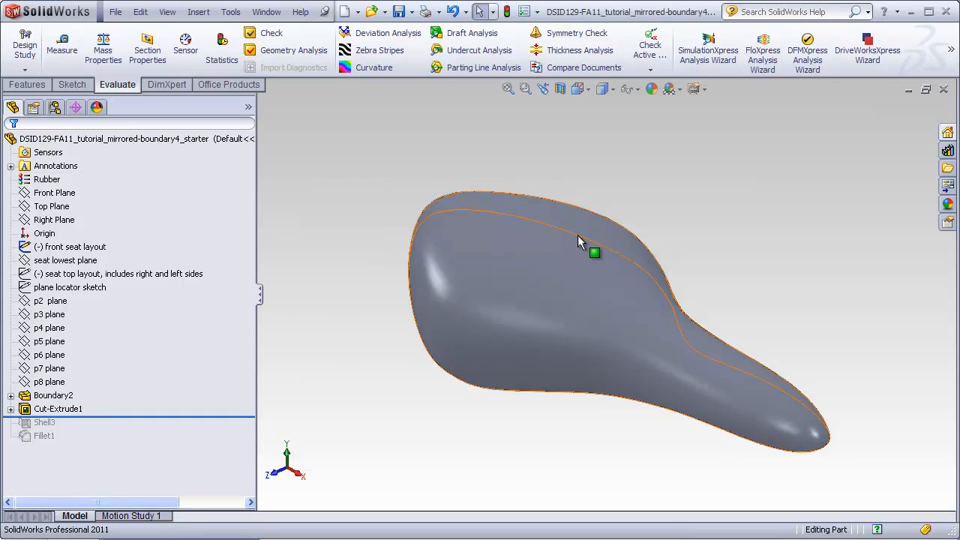
{"action": "middle_click_drag", "start_coordinate": [569, 231], "coordinate": [743, 315]}
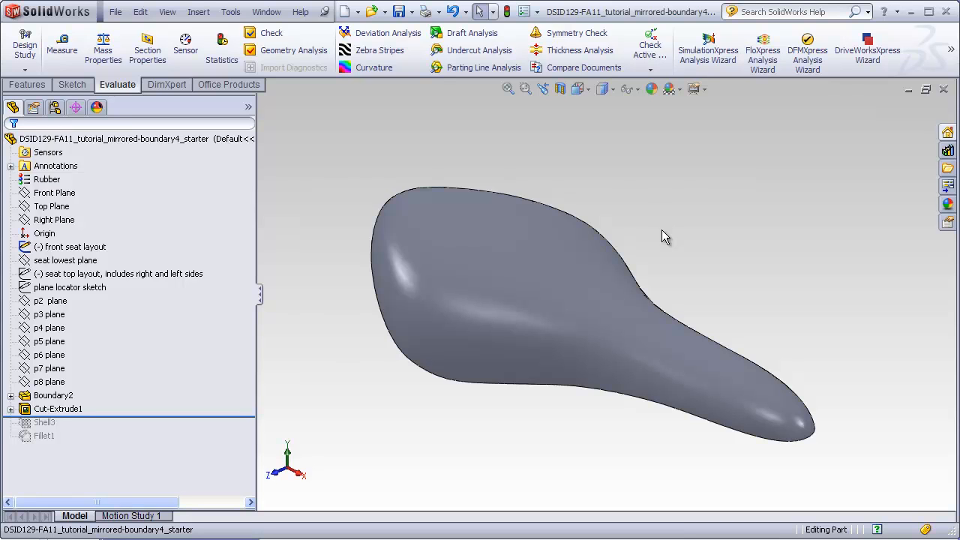
{"action": "middle_click_drag", "start_coordinate": [405, 166], "coordinate": [334, 124]}
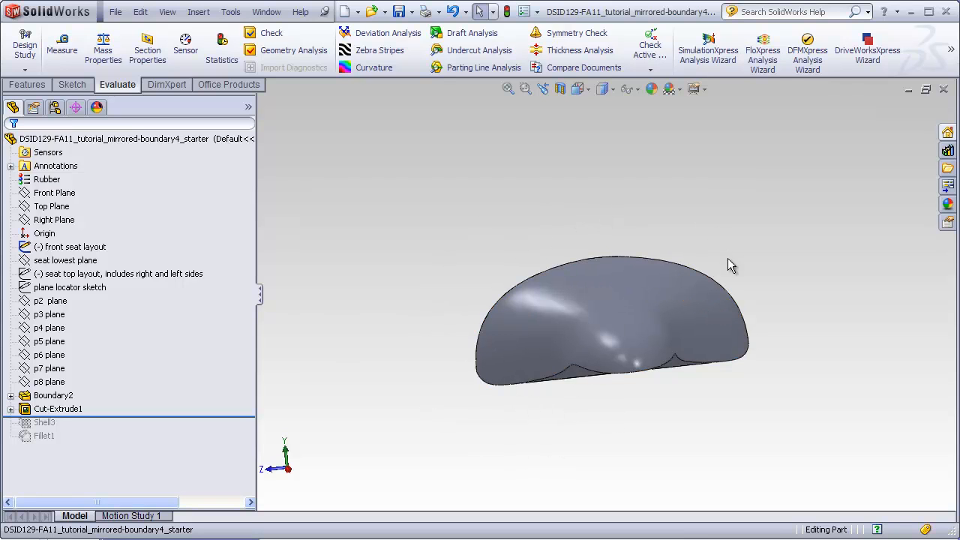
{"action": "middle_click_drag", "start_coordinate": [535, 188], "coordinate": [558, 239]}
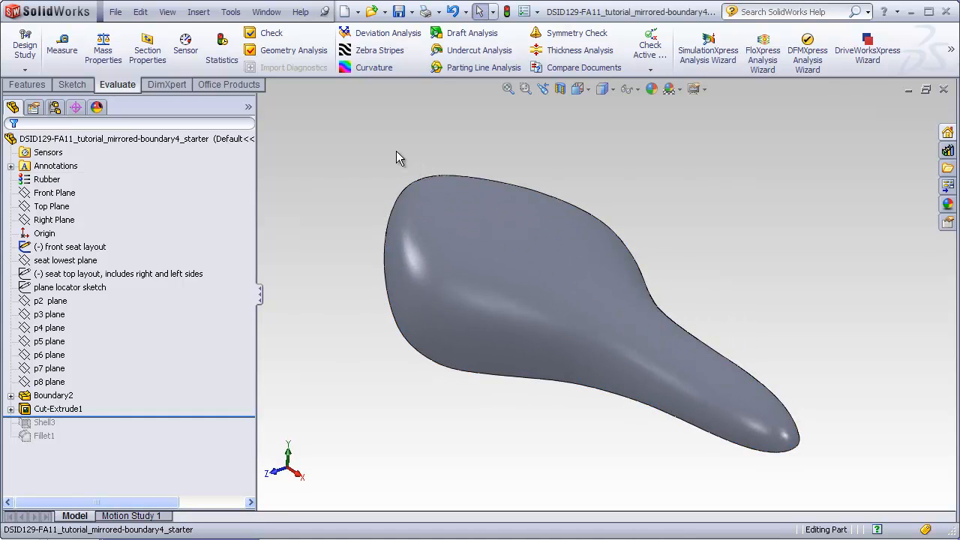
{"action": "mouse_move", "coordinate": [397, 159]}
{"action": "middle_mouse_down"}
{"action": "mouse_move", "coordinate": [390, 141]}
{"action": "mouse_move", "coordinate": [390, 150]}
{"action": "middle_mouse_up"}
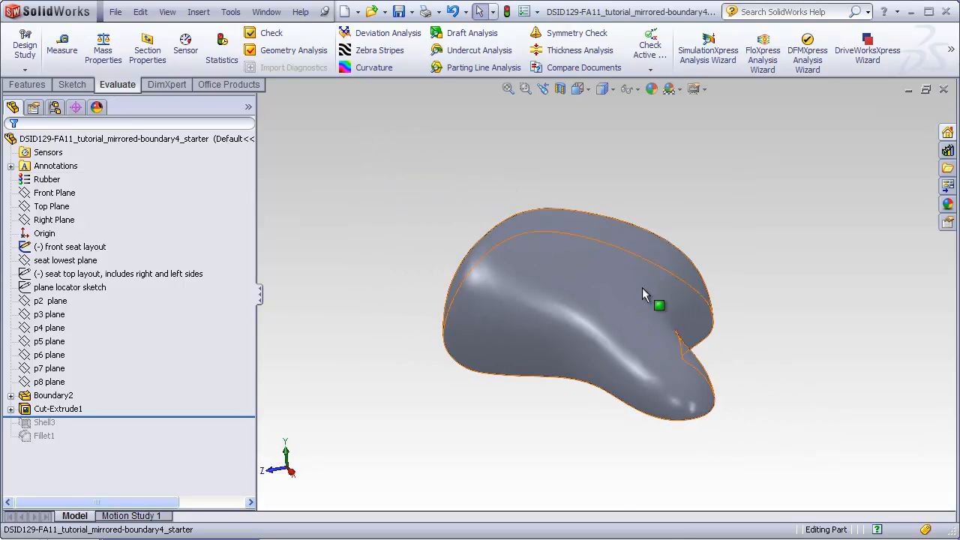
{"action": "middle_click_drag", "start_coordinate": [635, 246], "coordinate": [674, 279]}
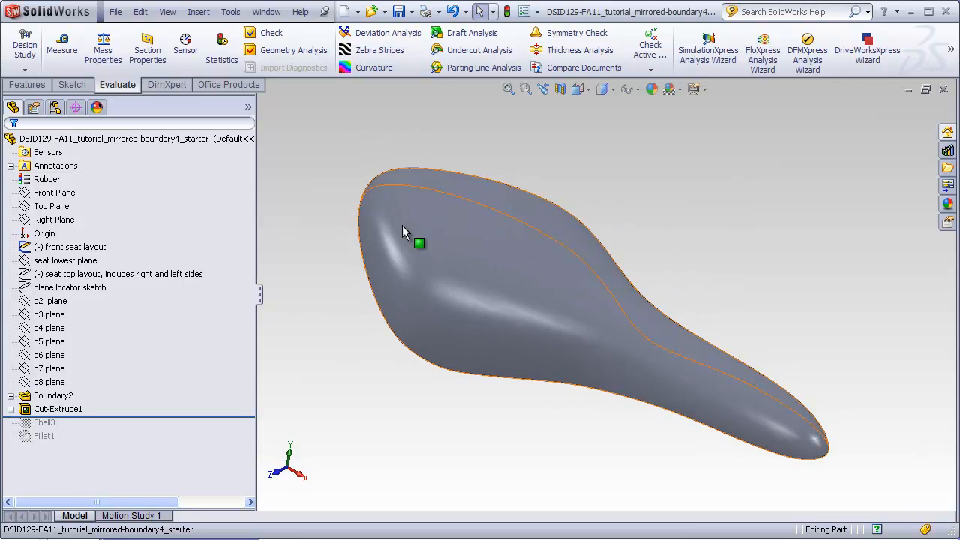
{"action": "mouse_move", "coordinate": [436, 245]}
{"action": "middle_mouse_down"}
{"action": "mouse_move", "coordinate": [420, 242]}
{"action": "mouse_move", "coordinate": [420, 251]}
{"action": "middle_mouse_up"}
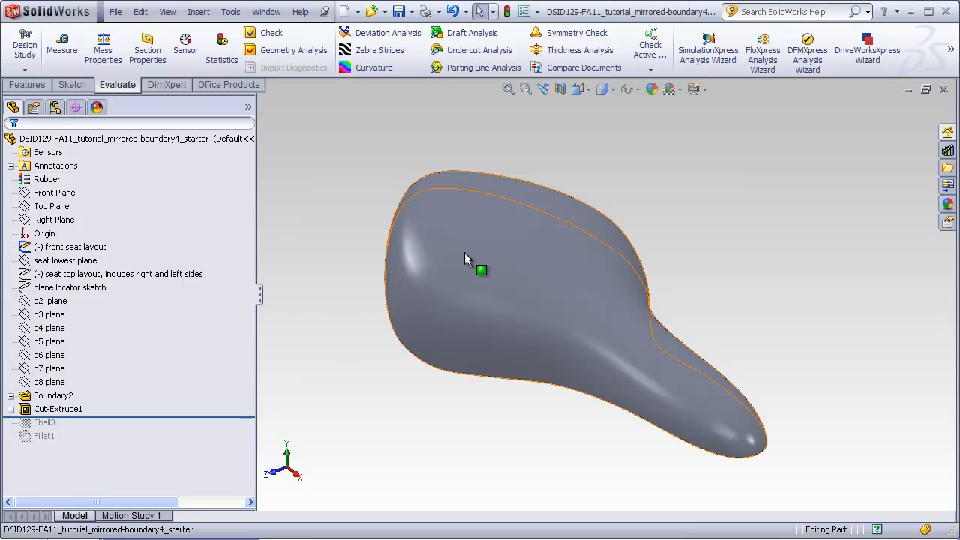
- Cut away one lengthwise half of the seat with a surface cut using the Front Plane
{"action": "left_click", "coordinate": [73, 192]}
{"action": "middle_click_drag", "start_coordinate": [448, 260], "coordinate": [408, 205]}
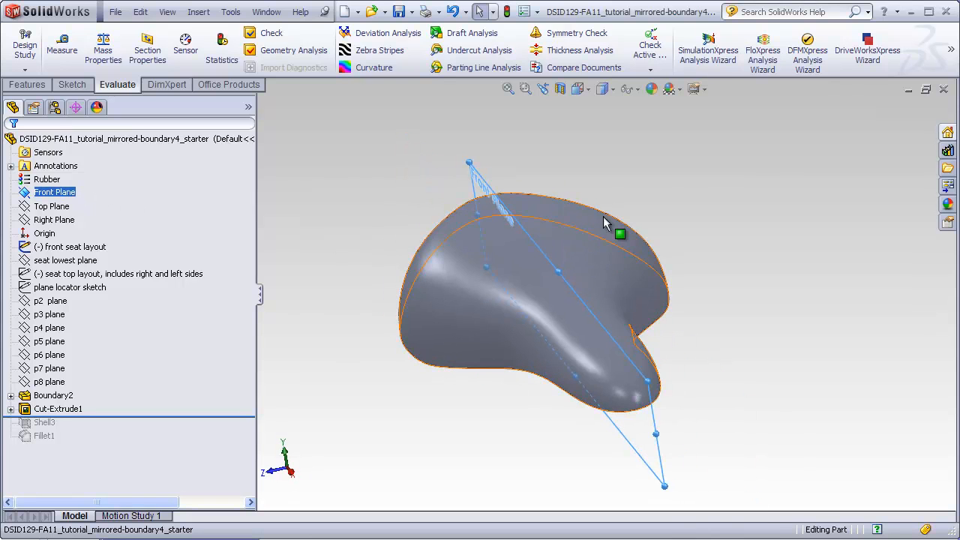
{"action": "left_click", "coordinate": [199, 12]}
{"action": "mouse_move", "coordinate": [216, 51]}
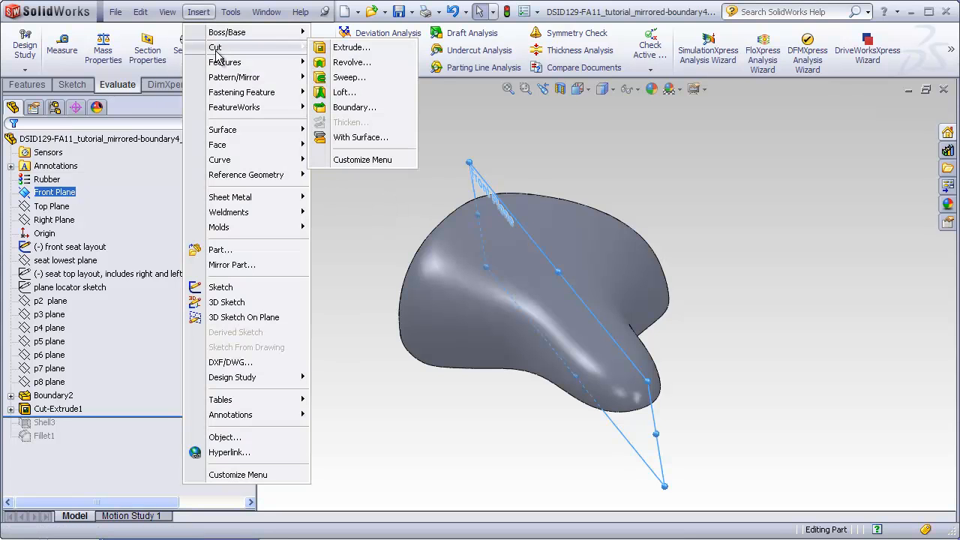
{"action": "left_click", "coordinate": [356, 137]}
{"action": "left_click", "coordinate": [12, 145]}
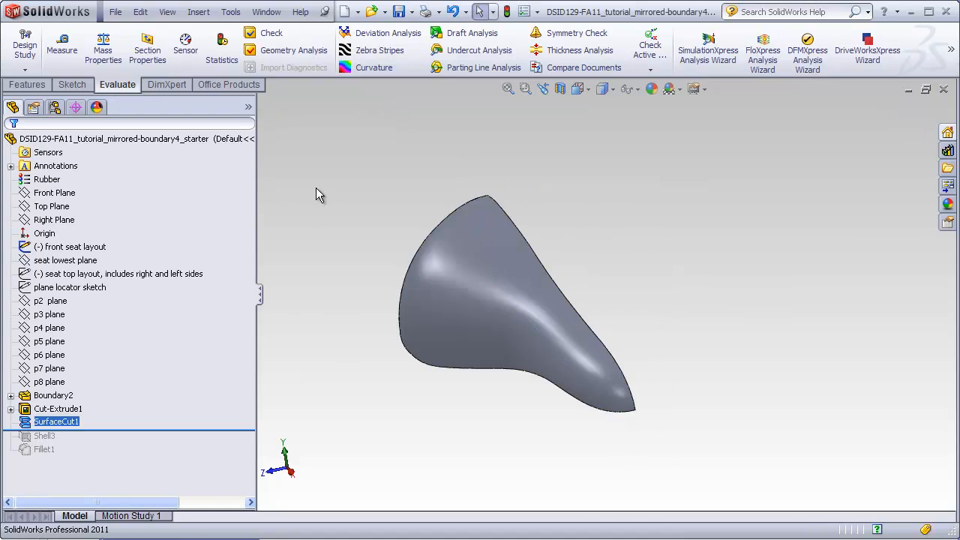
- Mirror the remaining half-seat body about the Front Plane with merged solids
{"action": "middle_click_drag", "start_coordinate": [485, 237], "coordinate": [520, 237]}
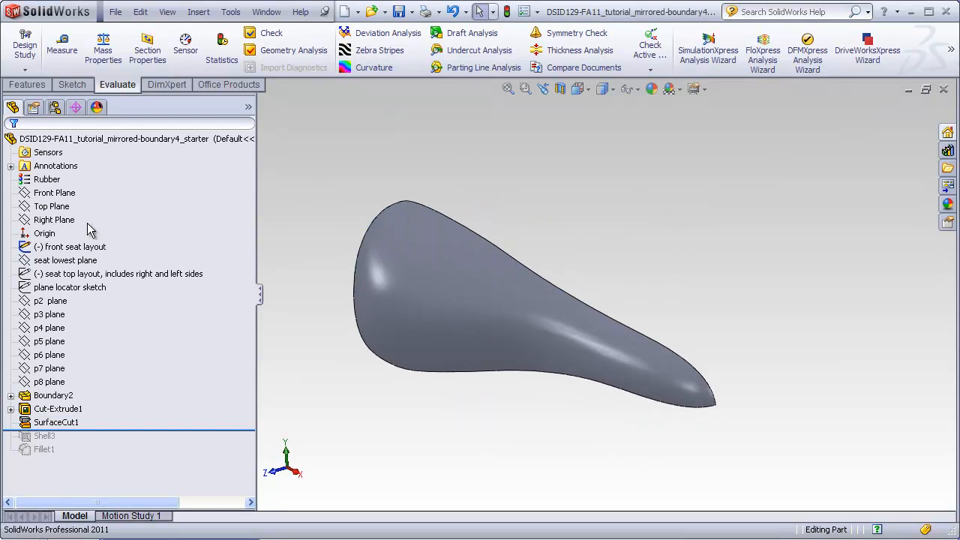
{"action": "left_click", "coordinate": [58, 195]}
{"action": "left_click", "coordinate": [27, 84]}
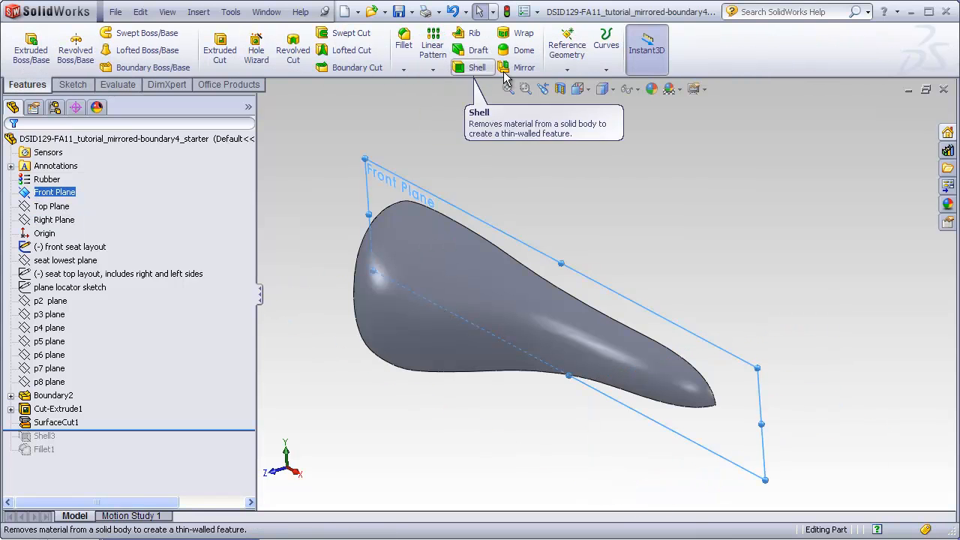
{"action": "left_click", "coordinate": [501, 67]}
{"action": "left_click", "coordinate": [404, 263]}
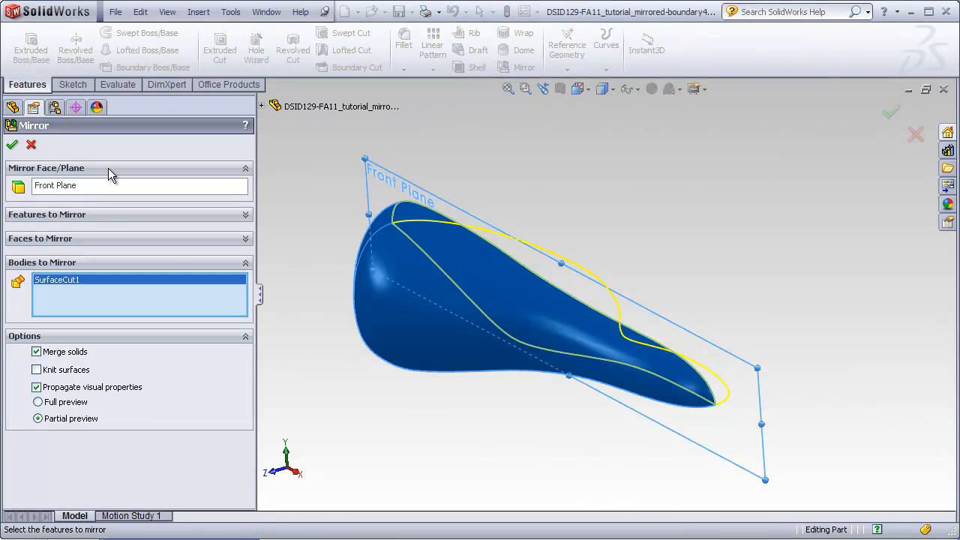
{"action": "key", "text": "Return"}
- Examine zebra stripes across the centre seam of the mirrored seat at the nose and rear, and turn the stripes off
{"action": "middle_click_drag", "start_coordinate": [617, 171], "coordinate": [571, 197]}
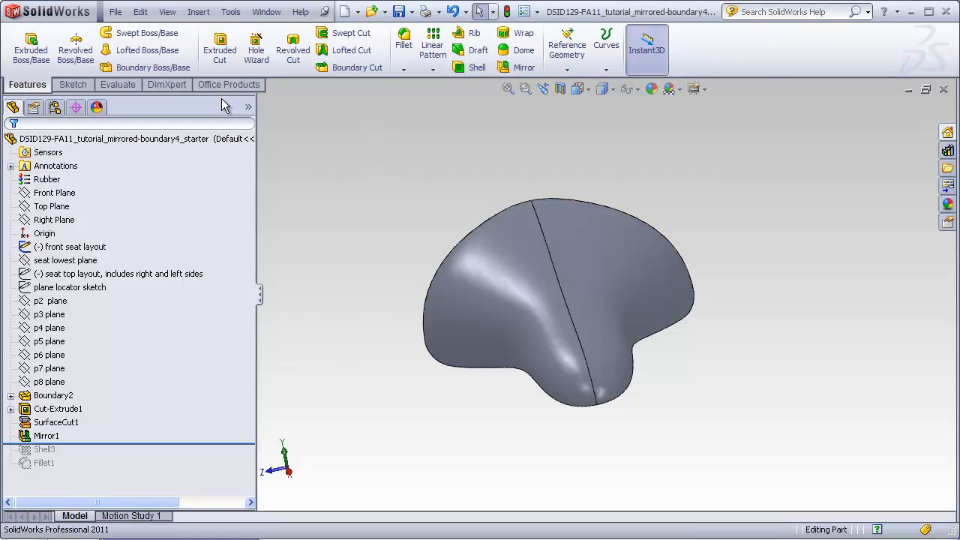
{"action": "left_click", "coordinate": [120, 86]}
{"action": "left_click", "coordinate": [373, 51]}
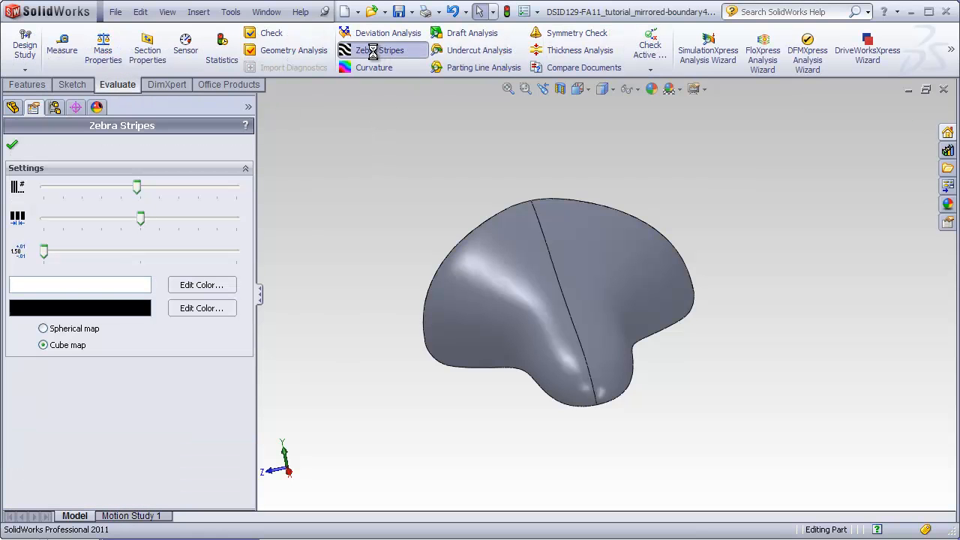
{"action": "scroll", "coordinate": [589, 390], "scroll_direction": "down", "scroll_amount": 5}
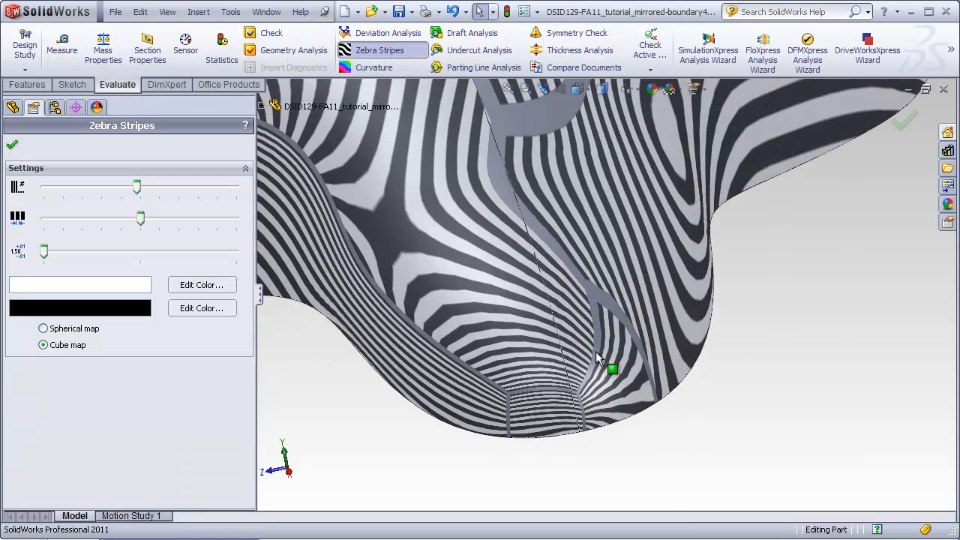
{"action": "scroll", "coordinate": [595, 351], "scroll_direction": "down", "scroll_amount": 3}
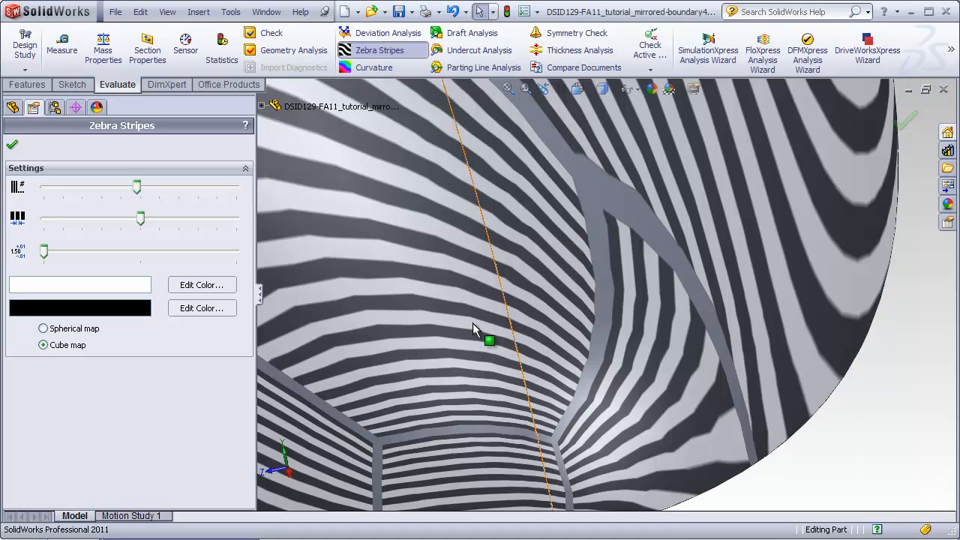
{"action": "scroll", "coordinate": [472, 322], "scroll_direction": "up", "scroll_amount": 7}
{"action": "middle_click_drag", "start_coordinate": [481, 303], "coordinate": [475, 347]}
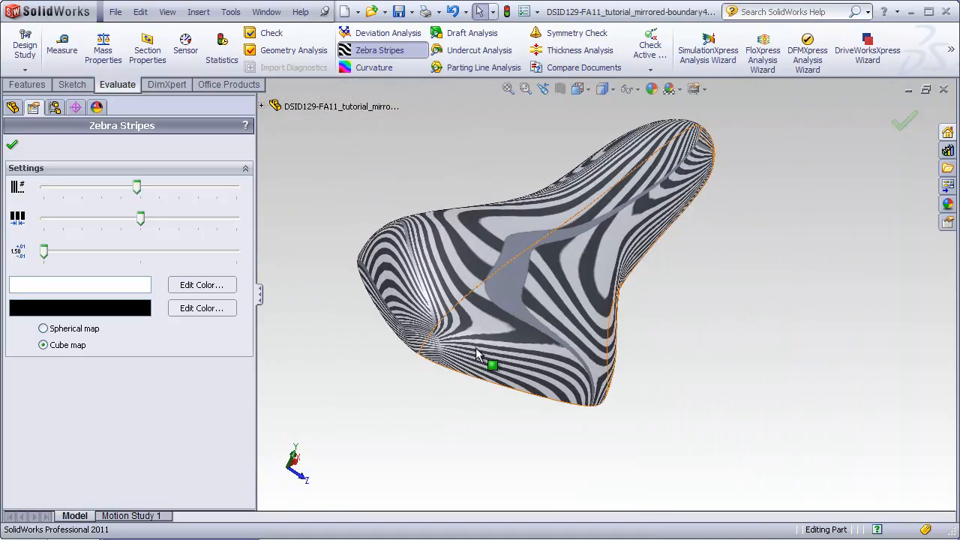
{"action": "scroll", "coordinate": [476, 347], "scroll_direction": "down", "scroll_amount": 5}
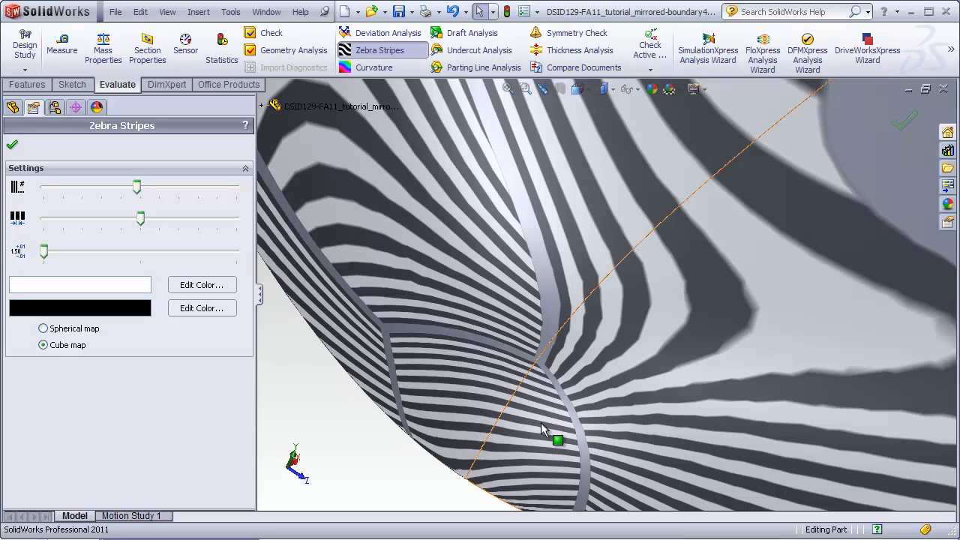
{"action": "left_click", "coordinate": [352, 50]}
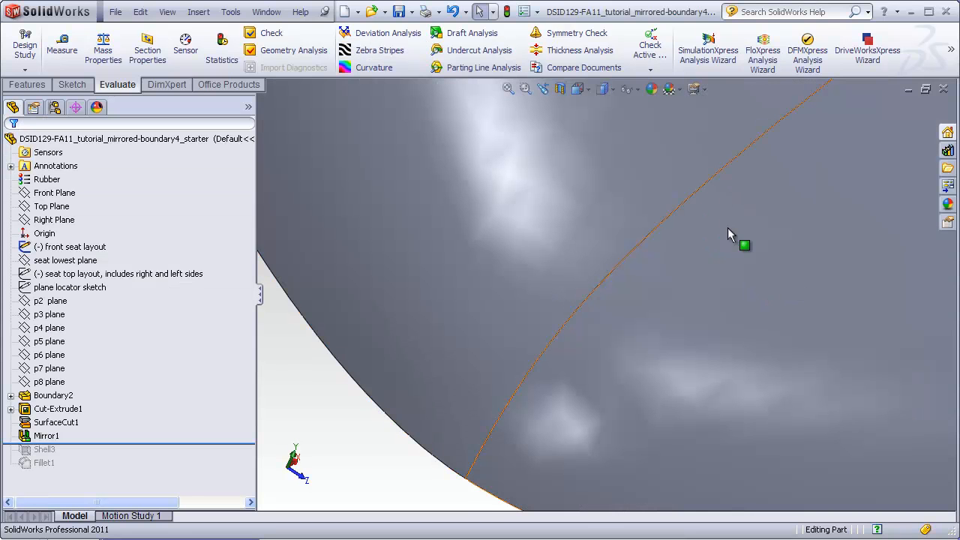
- Inspect the shape and centre seam of the whole shaded, mirrored seat from an oblique angle
{"action": "left_click", "coordinate": [509, 90]}
{"action": "middle_click_drag", "start_coordinate": [622, 328], "coordinate": [630, 230]}
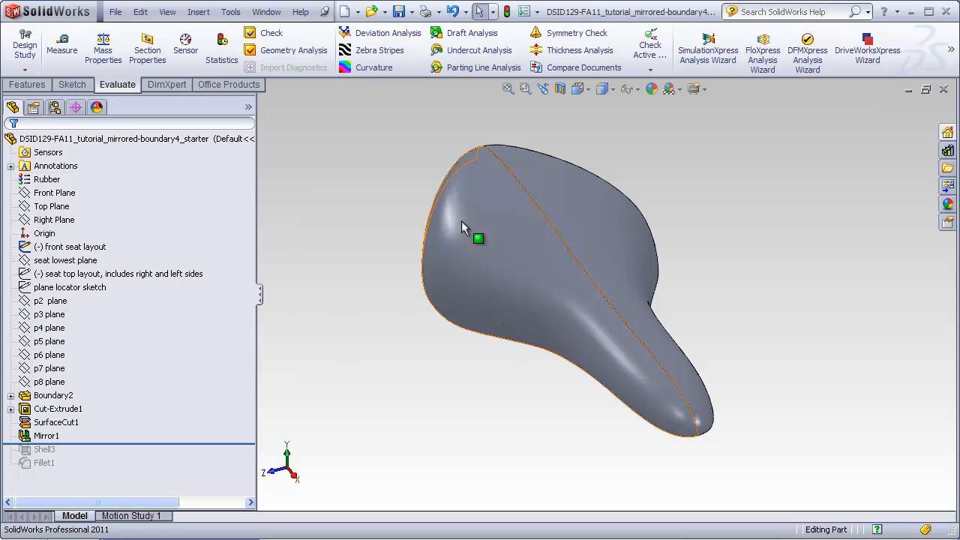
{"action": "mouse_move", "coordinate": [694, 223]}
{"action": "middle_mouse_down"}
{"action": "mouse_move", "coordinate": [698, 215]}
{"action": "mouse_move", "coordinate": [695, 233]}
{"action": "middle_mouse_up"}
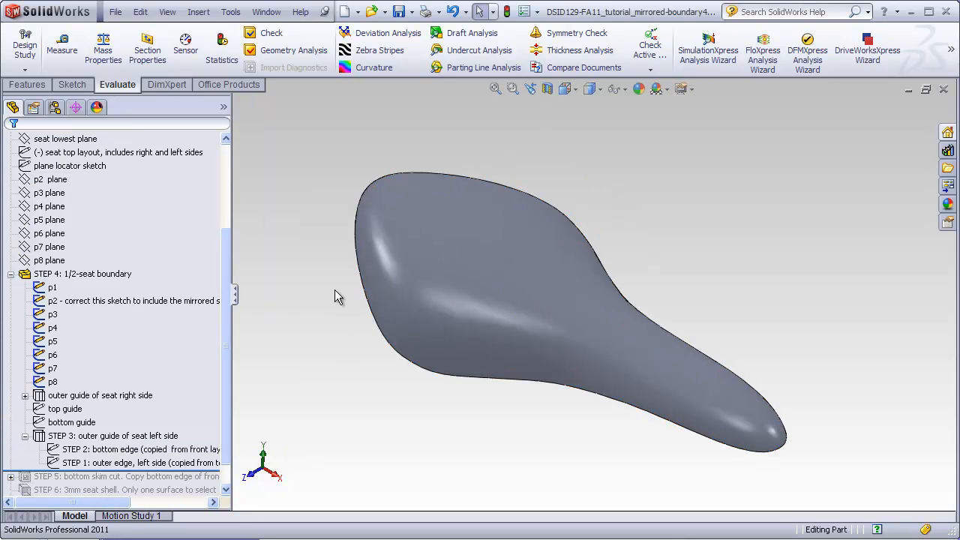
- Review the example part's bottom edge sketch, left-side outer guide and STEP 4 boundary feature by highlighting each on the seat
{"action": "left_click_drag", "start_coordinate": [227, 335], "coordinate": [226, 362]}
{"action": "left_click", "coordinate": [97, 422]}
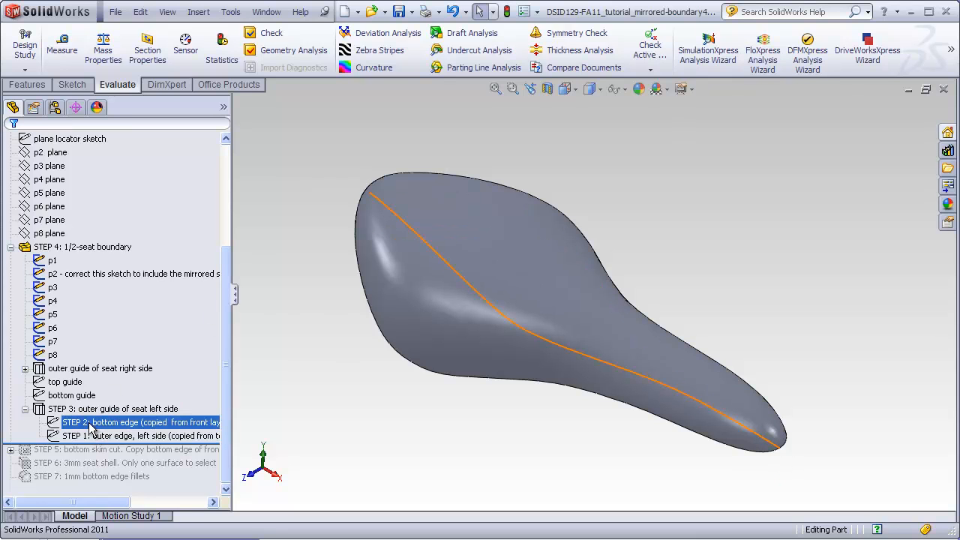
{"action": "left_click", "coordinate": [87, 409]}
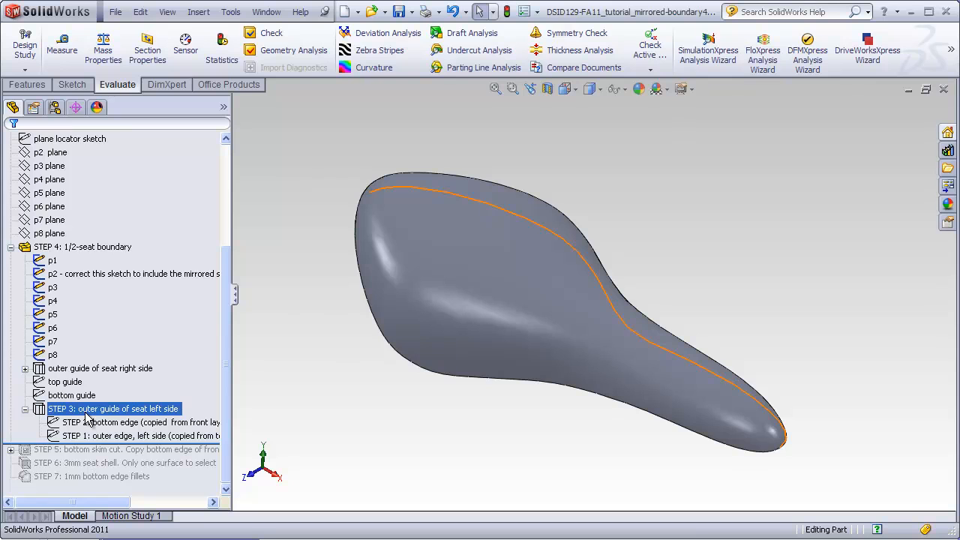
{"action": "left_click", "coordinate": [313, 248]}
{"action": "middle_click_drag", "start_coordinate": [313, 248], "coordinate": [228, 310]}
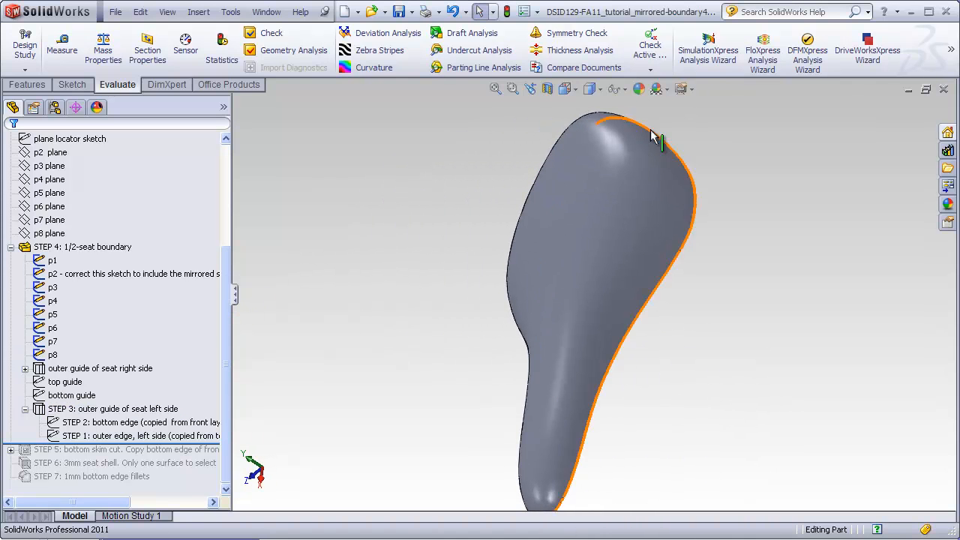
{"action": "middle_click_drag", "start_coordinate": [472, 355], "coordinate": [375, 299]}
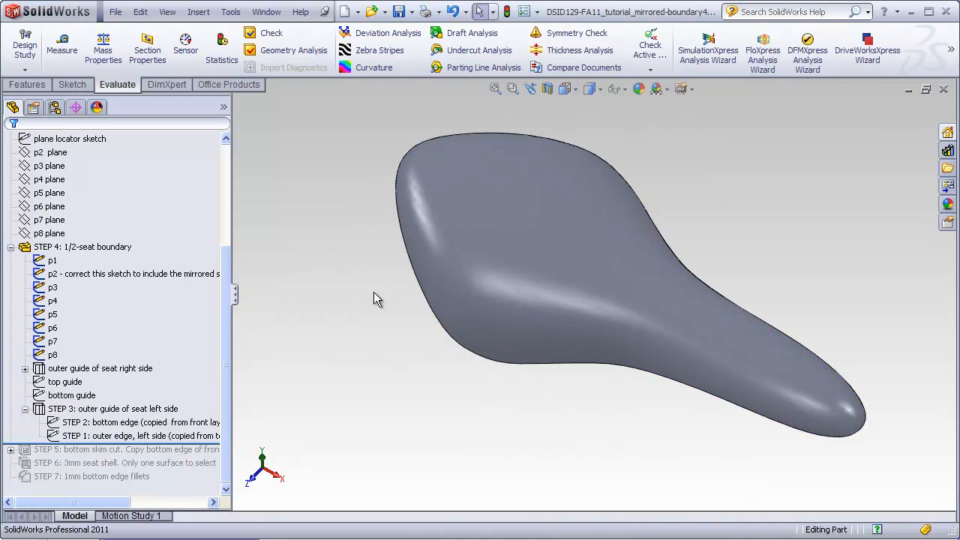
{"action": "left_click", "coordinate": [136, 248]}
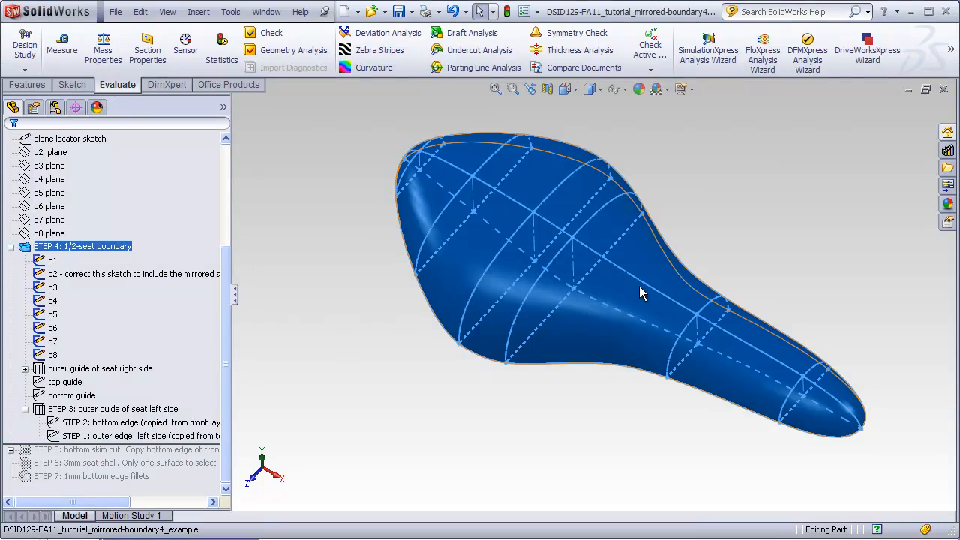
{"action": "left_click", "coordinate": [377, 291]}
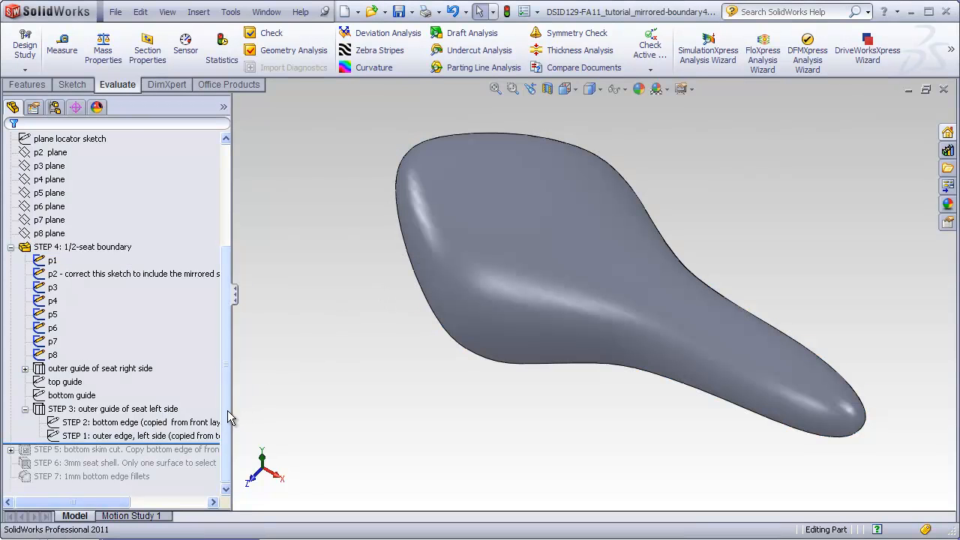
- Roll the example part forward past the STEP 5 bottom skim cut and review its sketch along the seat's underside
{"action": "left_click", "coordinate": [54, 449]}
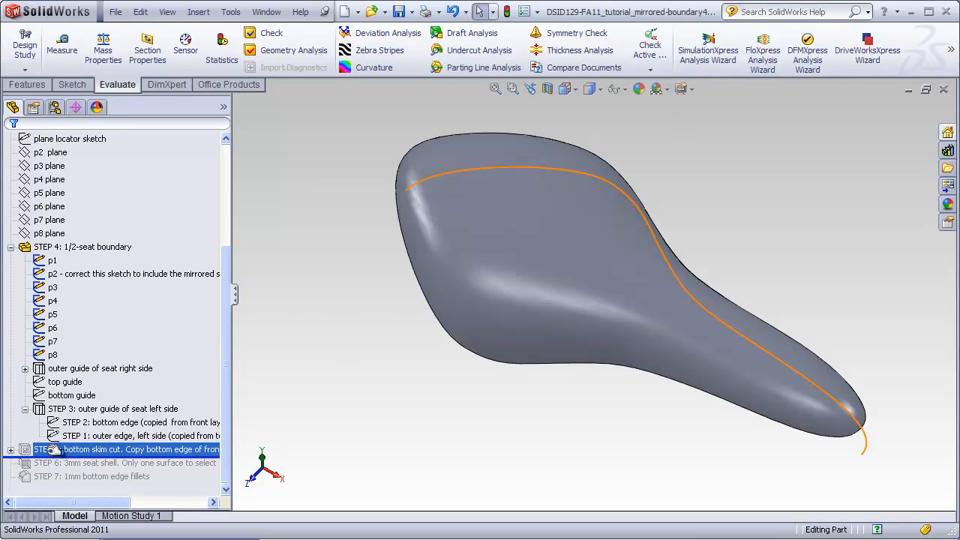
{"action": "middle_click_drag", "start_coordinate": [321, 432], "coordinate": [394, 304]}
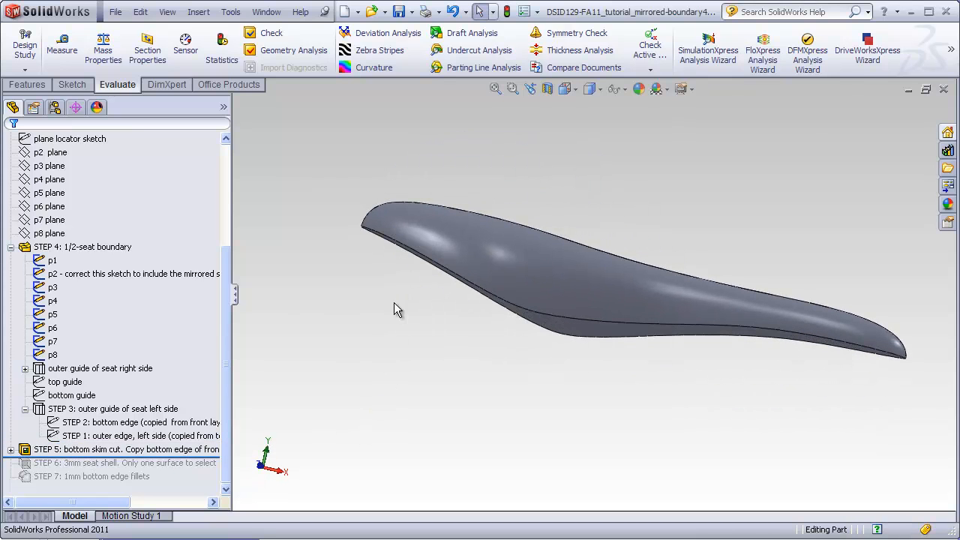
{"action": "left_click", "coordinate": [10, 449]}
{"action": "left_click", "coordinate": [70, 462]}
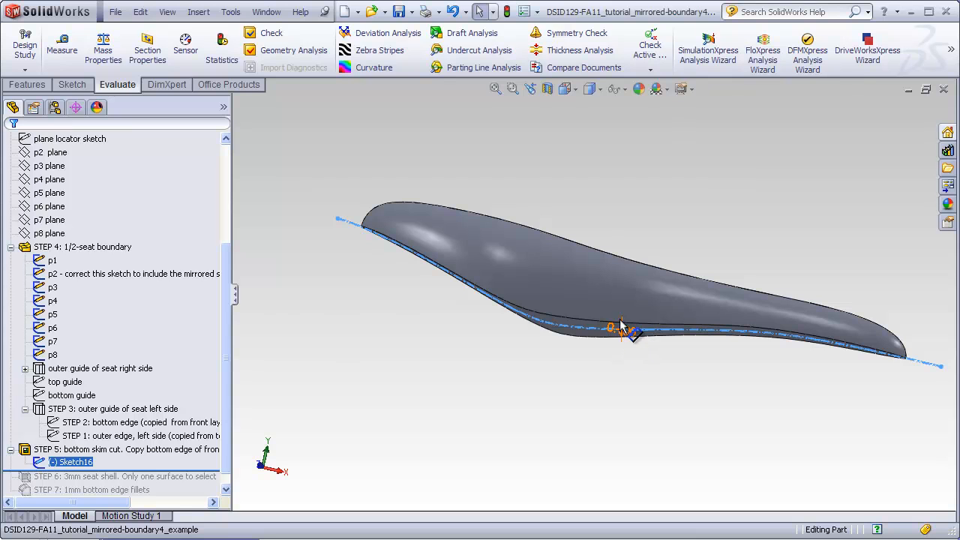
{"action": "middle_click_drag", "start_coordinate": [368, 354], "coordinate": [438, 243]}
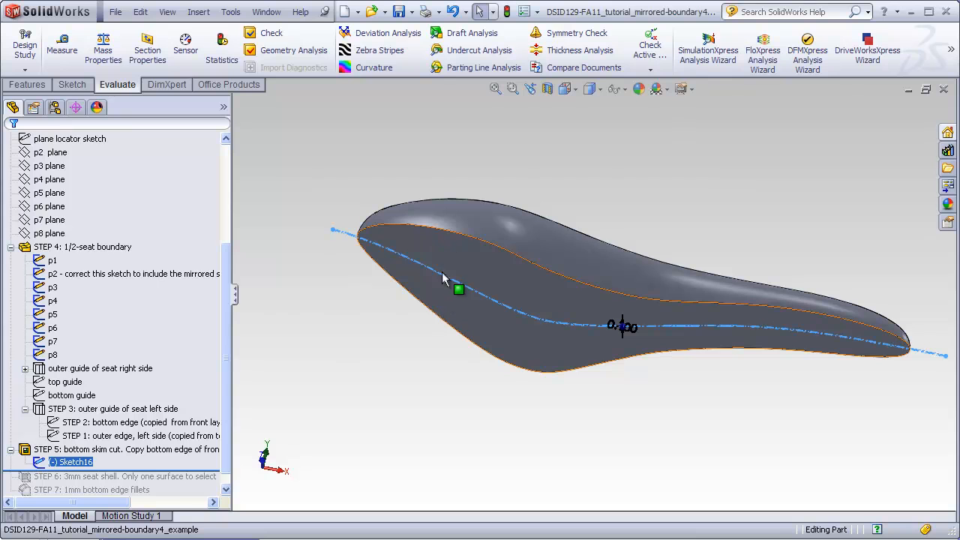
{"action": "left_click", "coordinate": [279, 402]}
- Roll the model forward past the STEP 6 3mm seat shell and inspect the hollow underside
{"action": "left_click", "coordinate": [227, 486]}
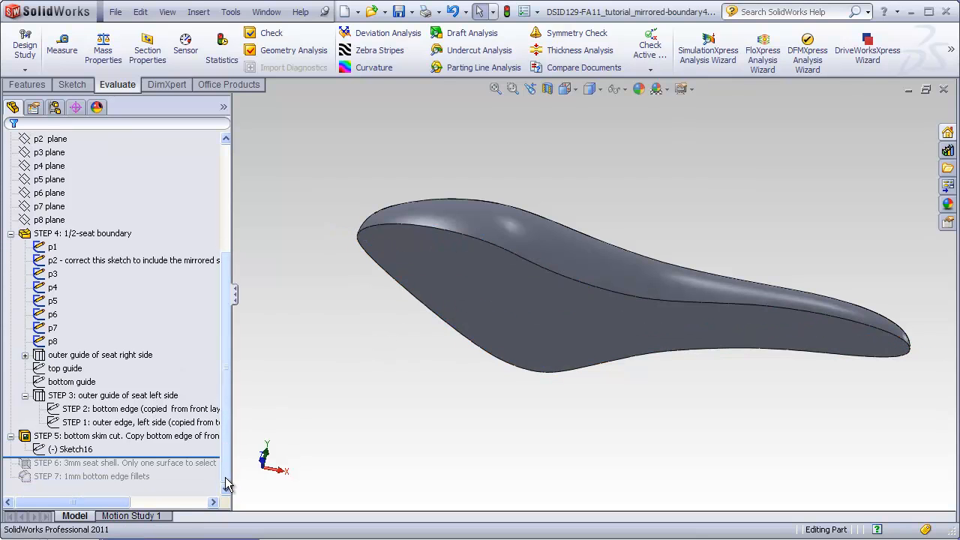
{"action": "left_click_drag", "start_coordinate": [218, 455], "coordinate": [219, 467]}
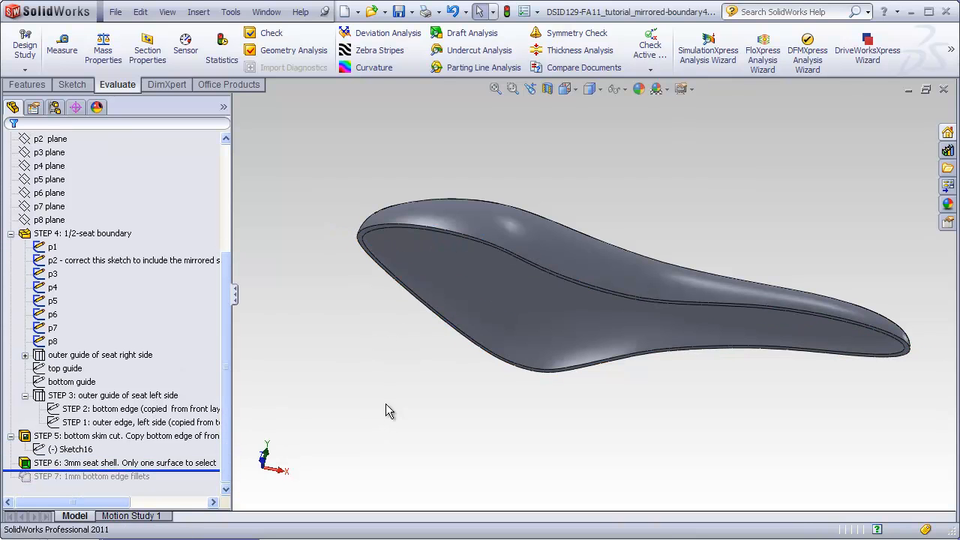
{"action": "middle_click_drag", "start_coordinate": [386, 403], "coordinate": [387, 302]}
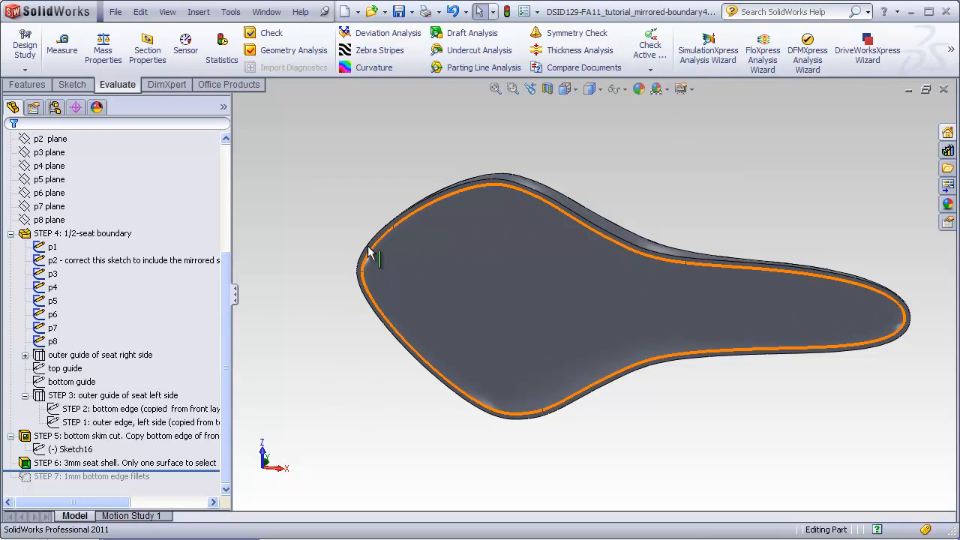
- Roll the model forward past the STEP 7 1mm bottom edge fillets and inspect the finished seat from below and above
{"action": "left_click", "coordinate": [217, 470]}
{"action": "left_click_drag", "start_coordinate": [217, 471], "coordinate": [217, 483]}
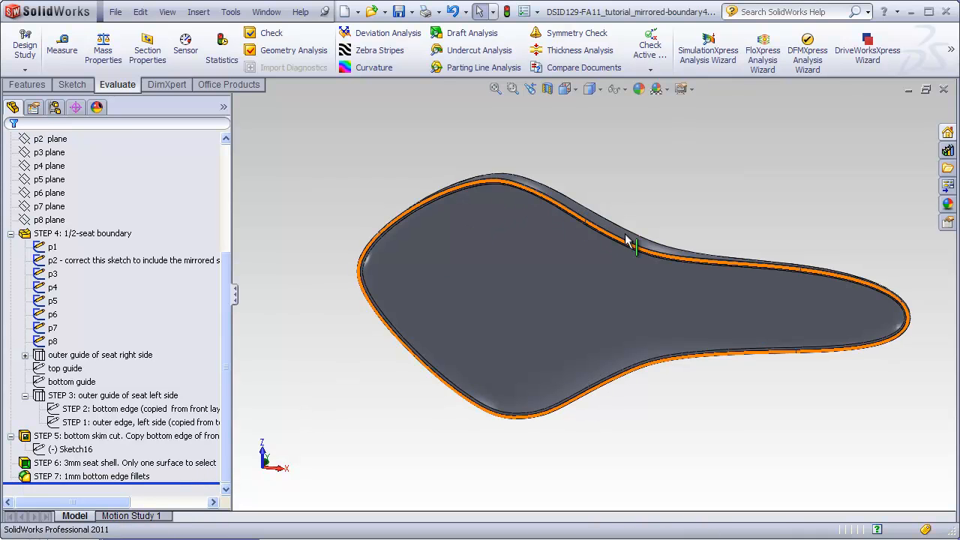
{"action": "middle_click_drag", "start_coordinate": [745, 162], "coordinate": [691, 362]}
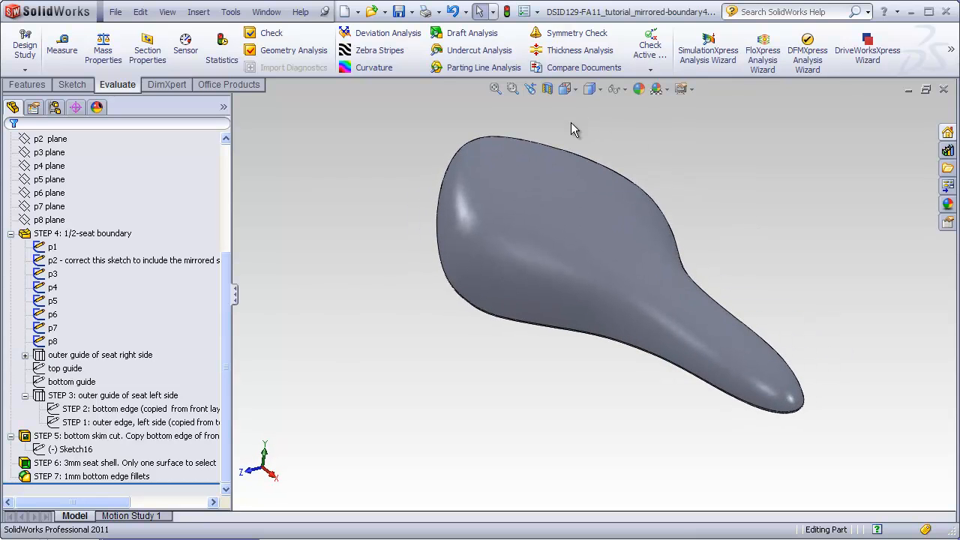